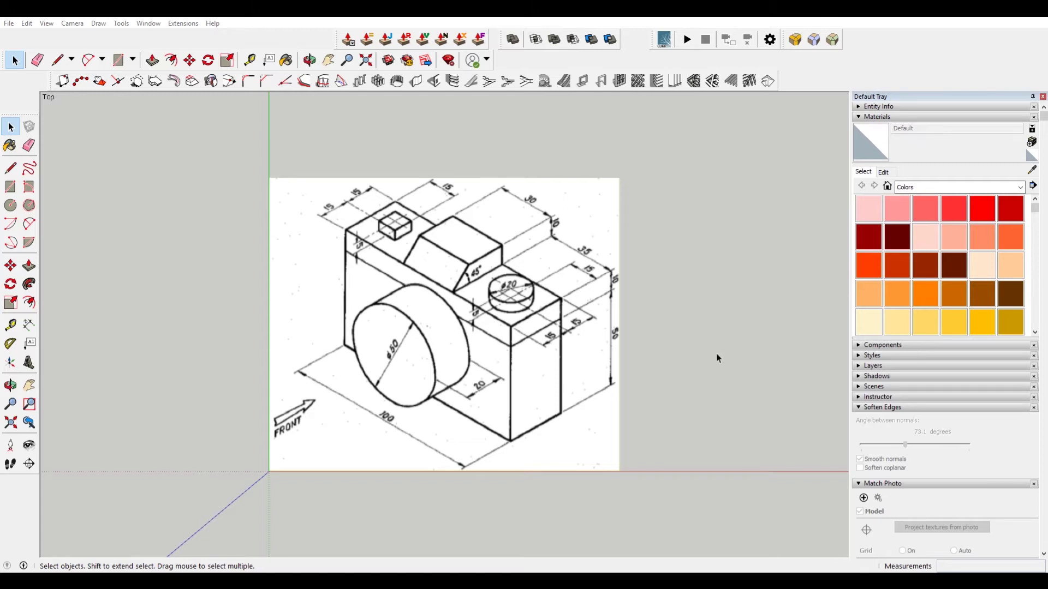
- Orbit and zoom so the camera reference image is seen in perspective
middle_drag(723, 421, 501, 273)
middle_drag(535, 323, 712, 383)
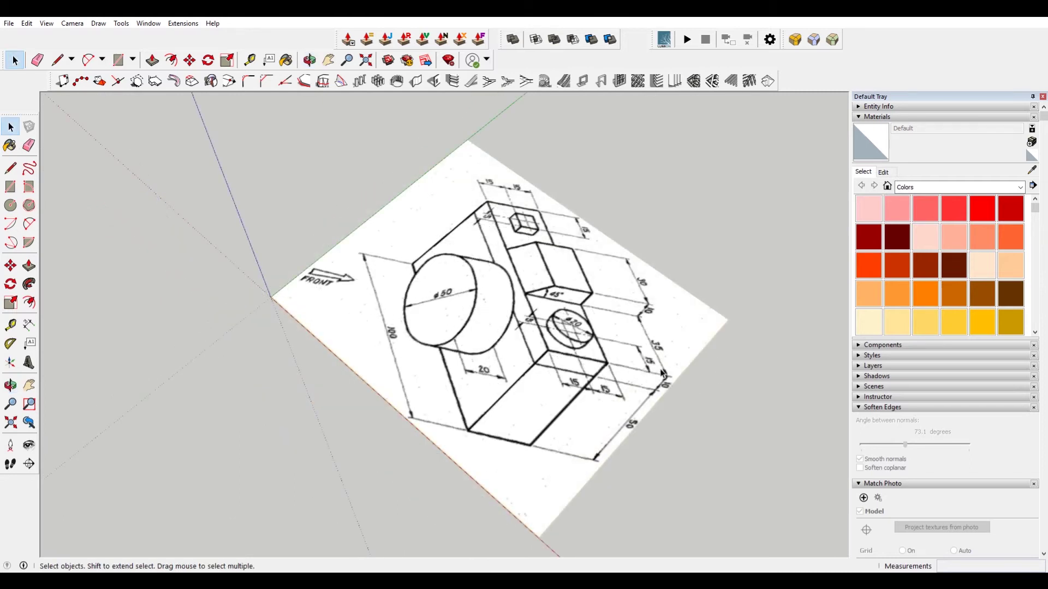
scroll(653, 295, up, 2)
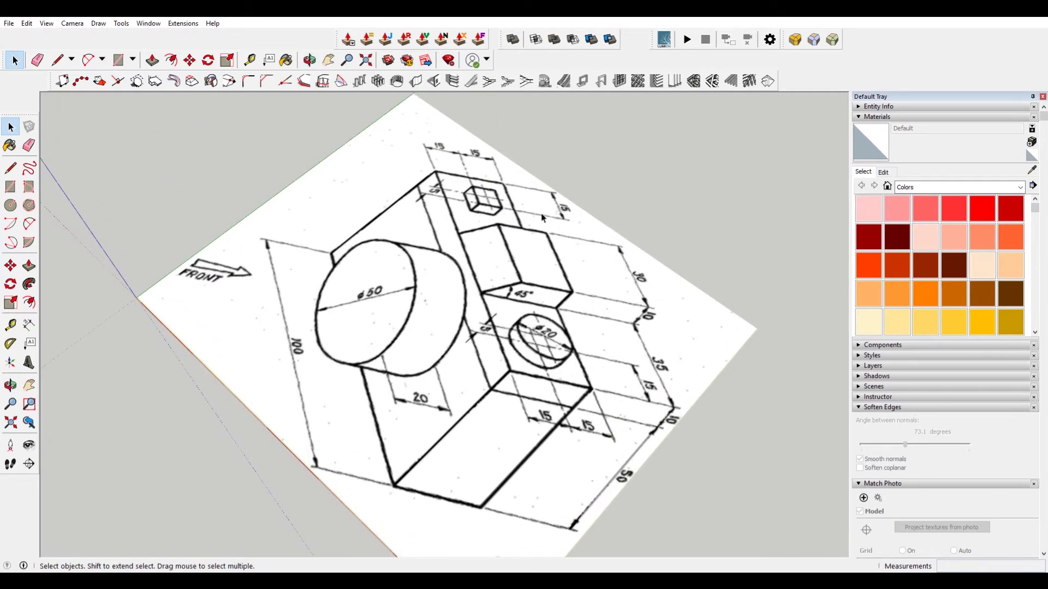
scroll(556, 256, down, 2)
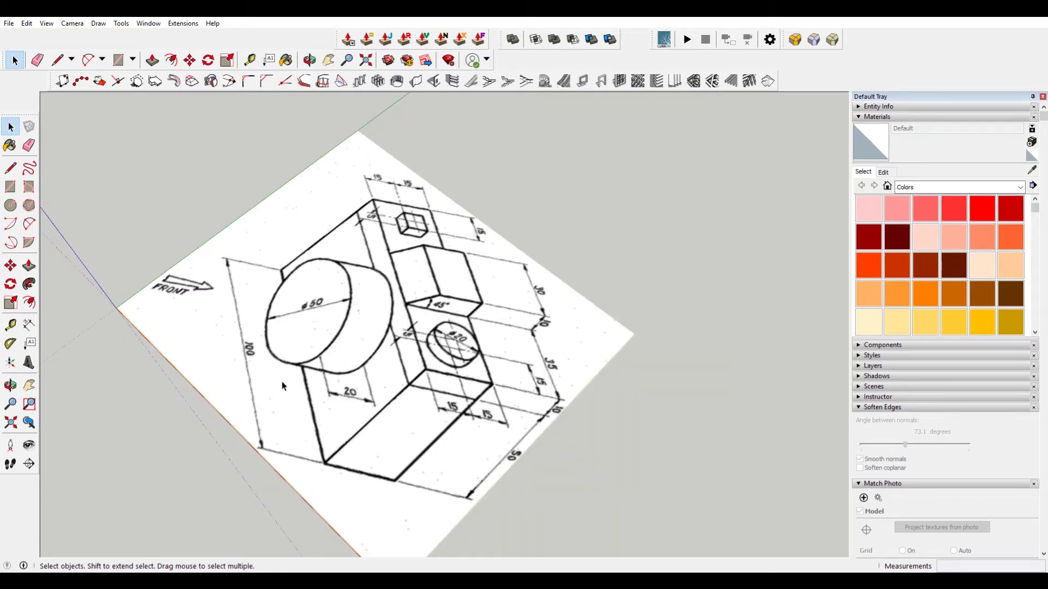
- In Model Info > Units, set length format to Decimal, precision 0, unit cm
click(150, 25)
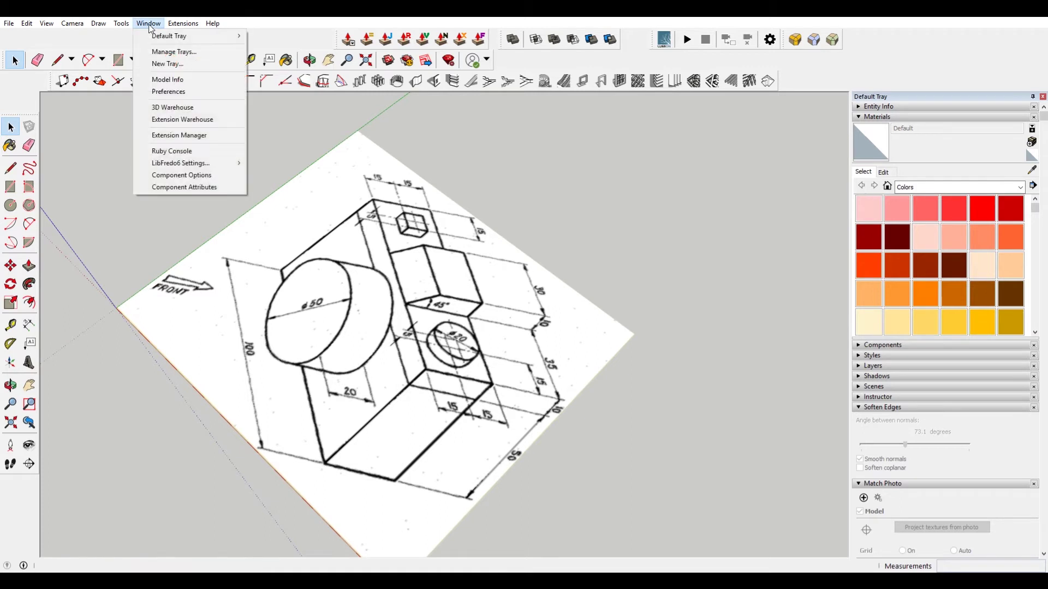
click(195, 81)
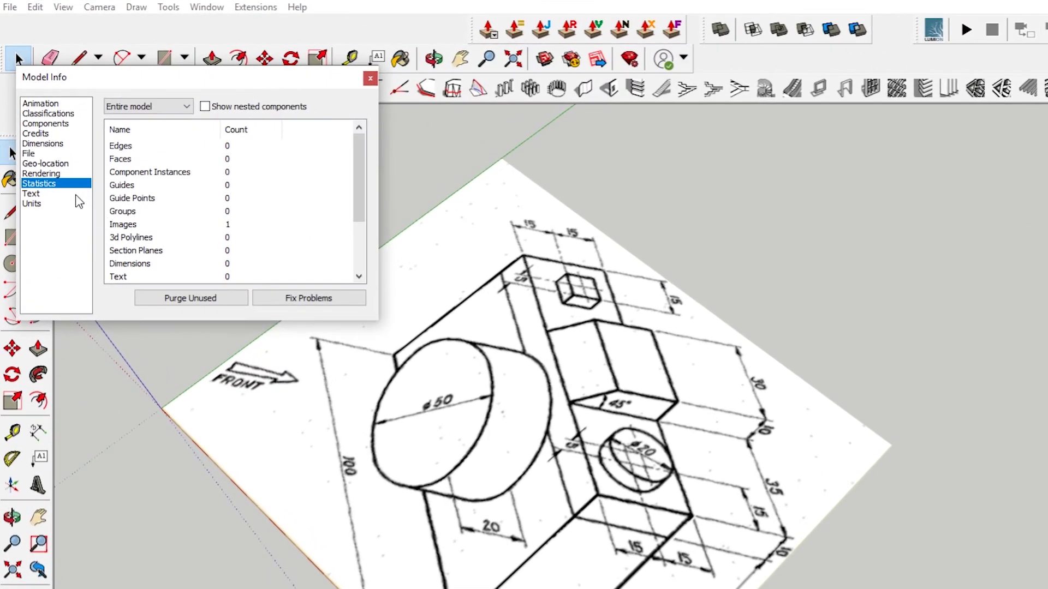
click(41, 204)
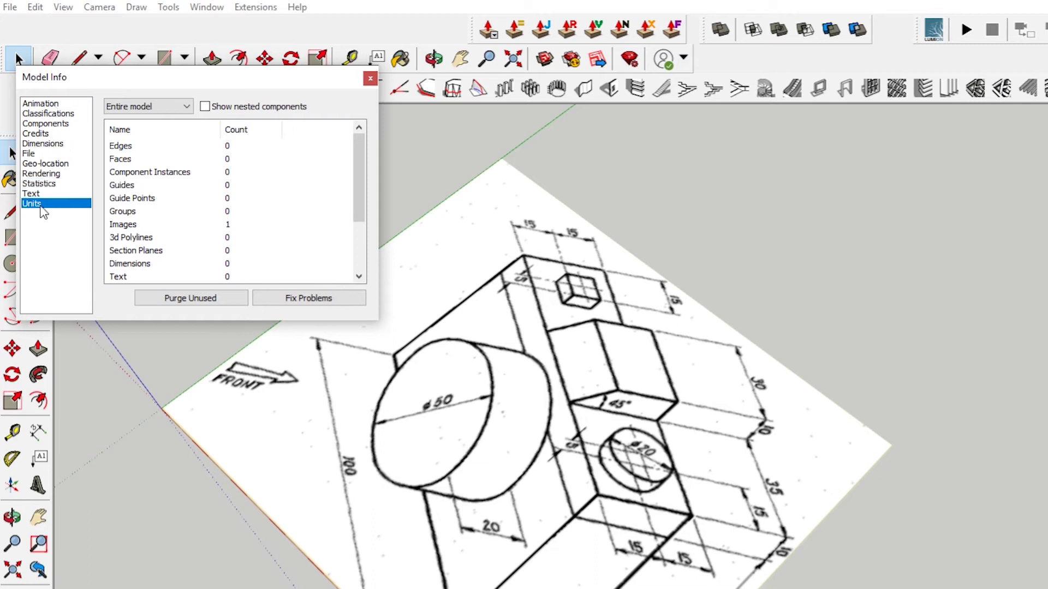
click(203, 129)
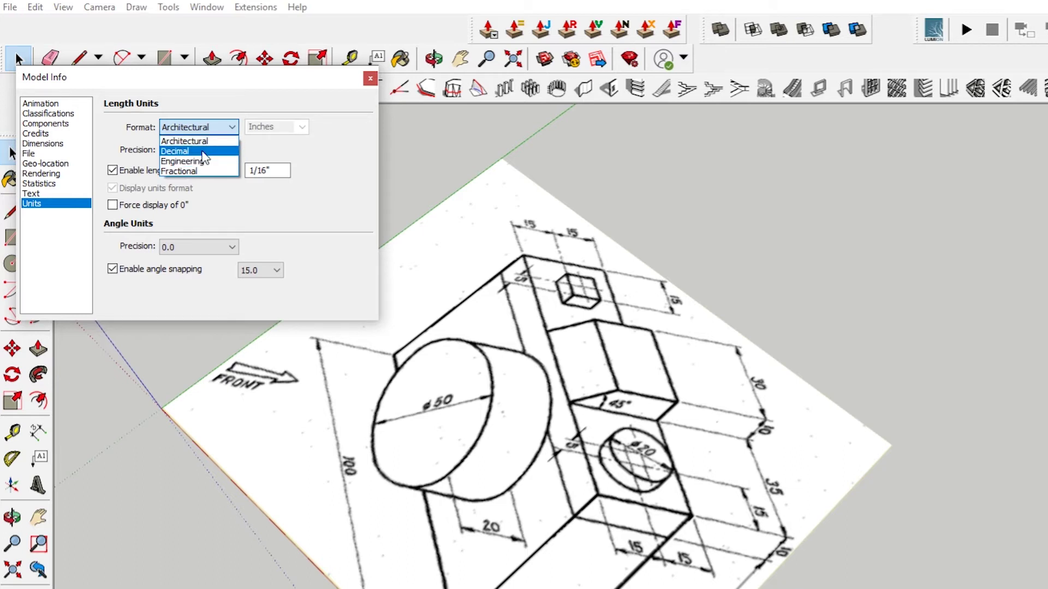
click(199, 152)
click(256, 128)
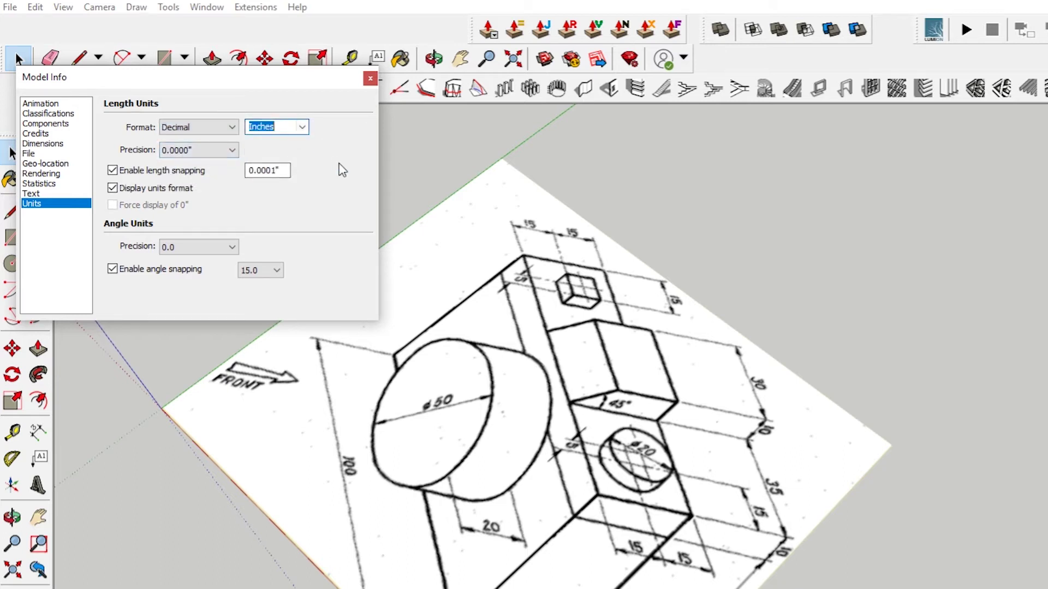
click(232, 152)
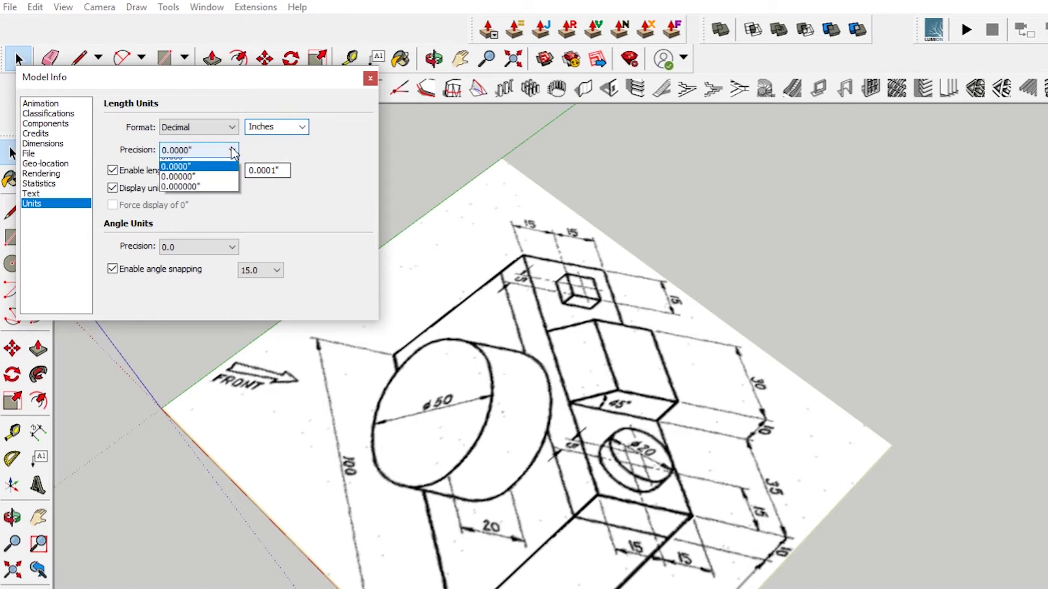
click(215, 163)
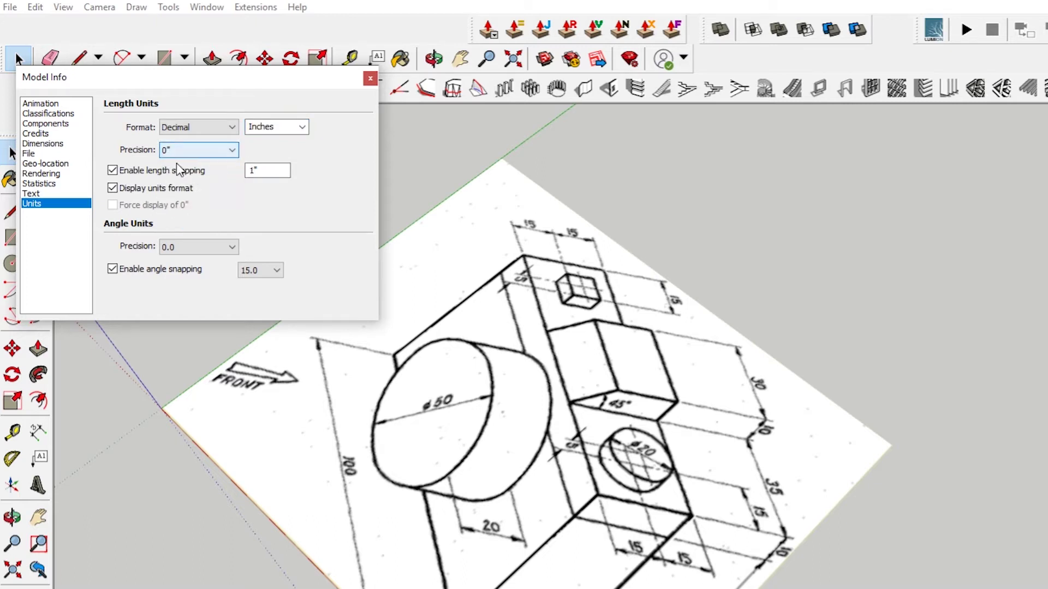
click(276, 131)
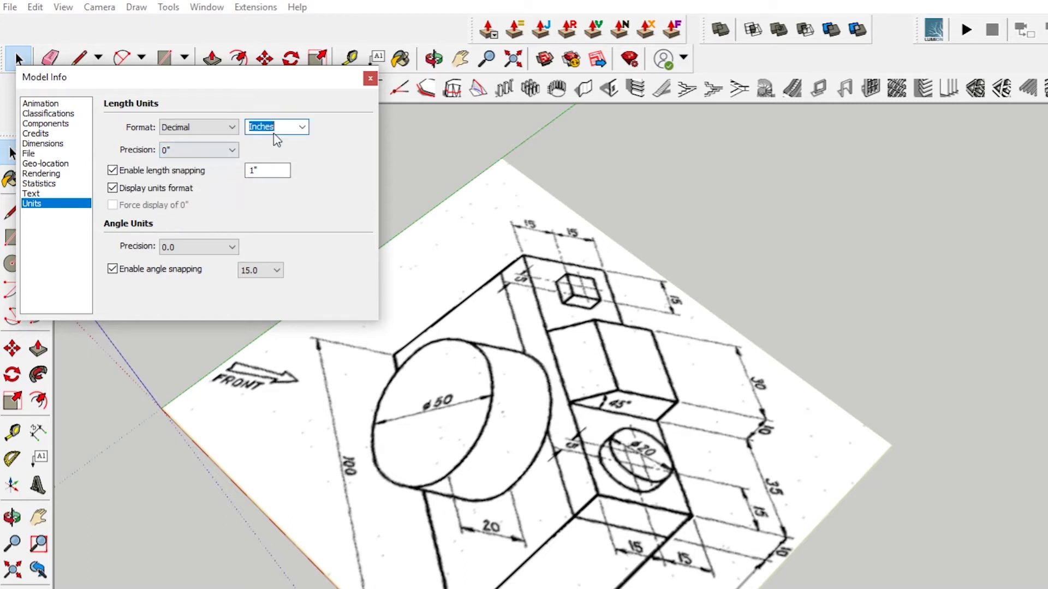
click(301, 127)
click(275, 172)
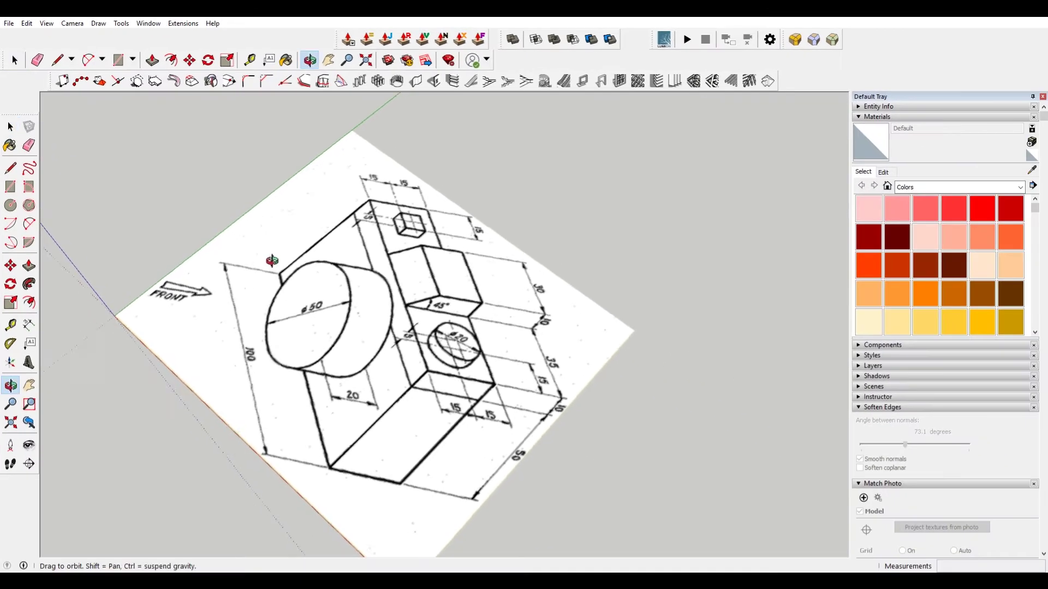
- Switch to Top view and pan so the model origin is visible
key(space)
key(2)
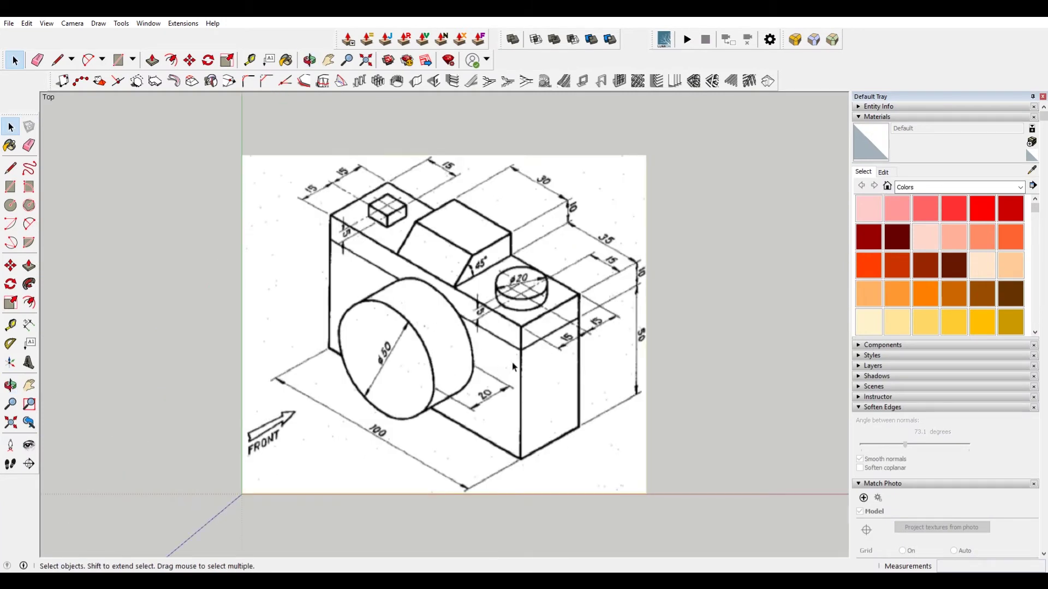
scroll(524, 368, down, 2)
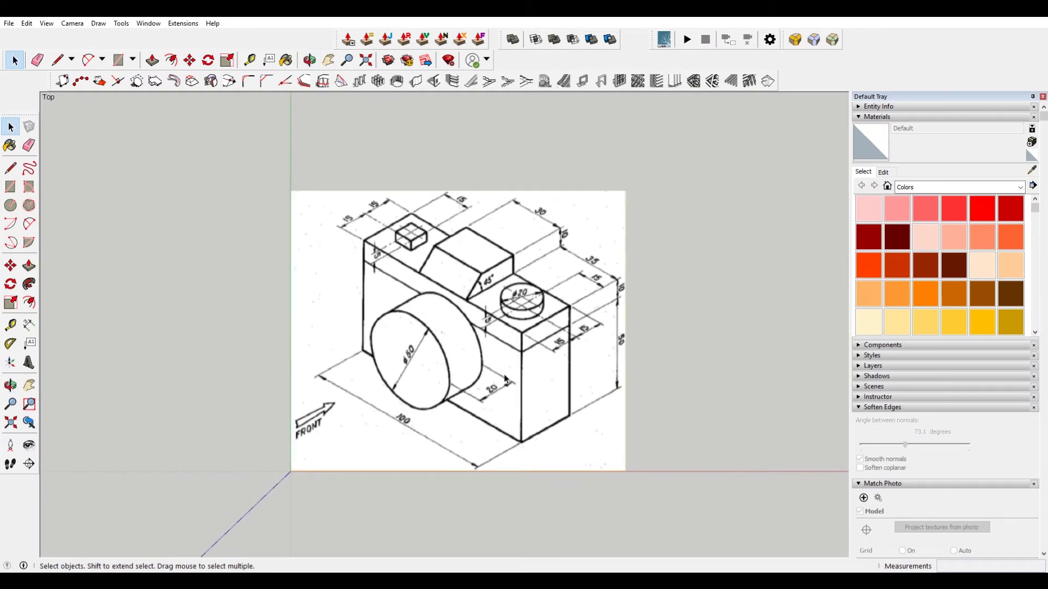
shift+middle_drag(520, 369, 652, 318)
key(r)
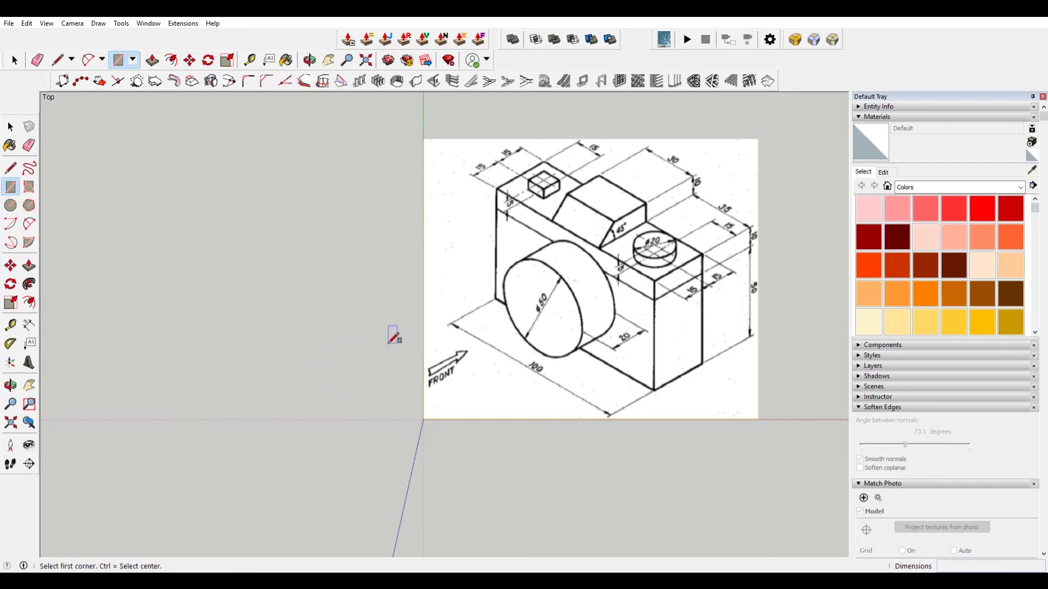
key(space)
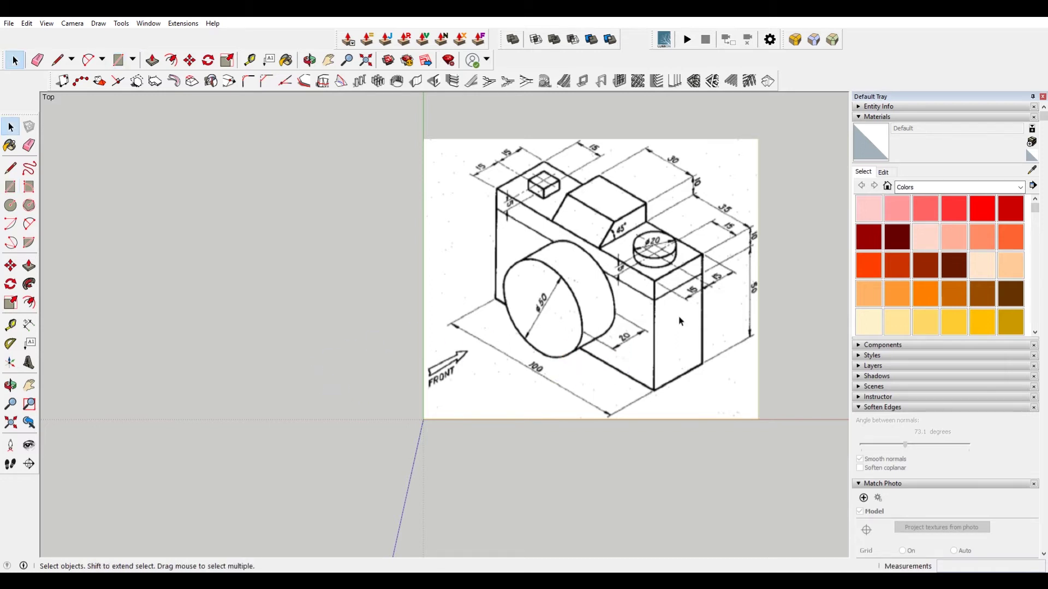
scroll(679, 319, up, 1)
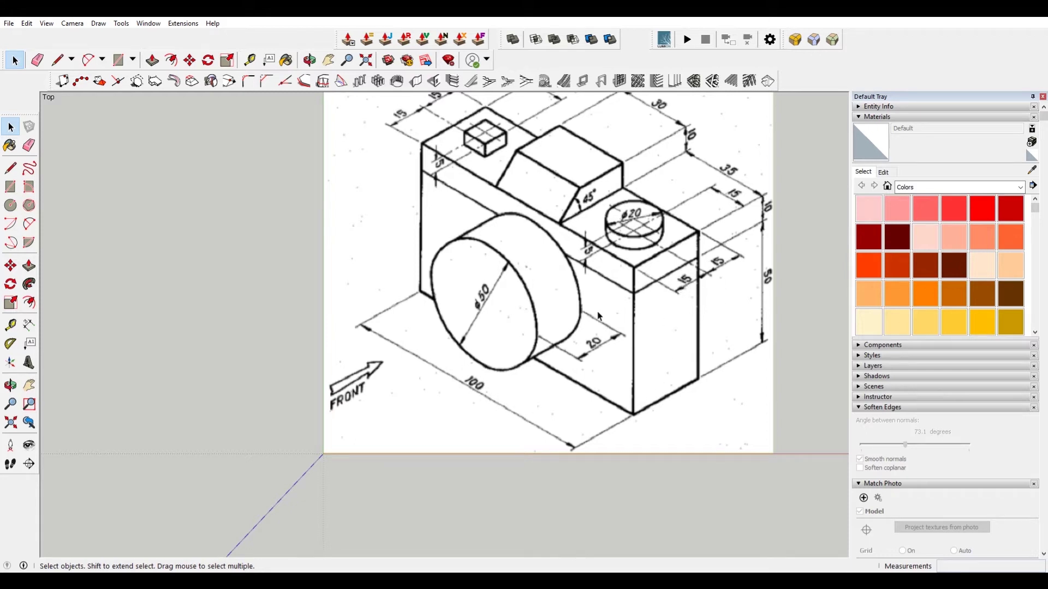
scroll(468, 370, down, 2)
shift+middle_drag(367, 339, 490, 386)
scroll(494, 390, up, 1)
- Draw a 100,30 cm rectangle with its first corner at the origin
key(r)
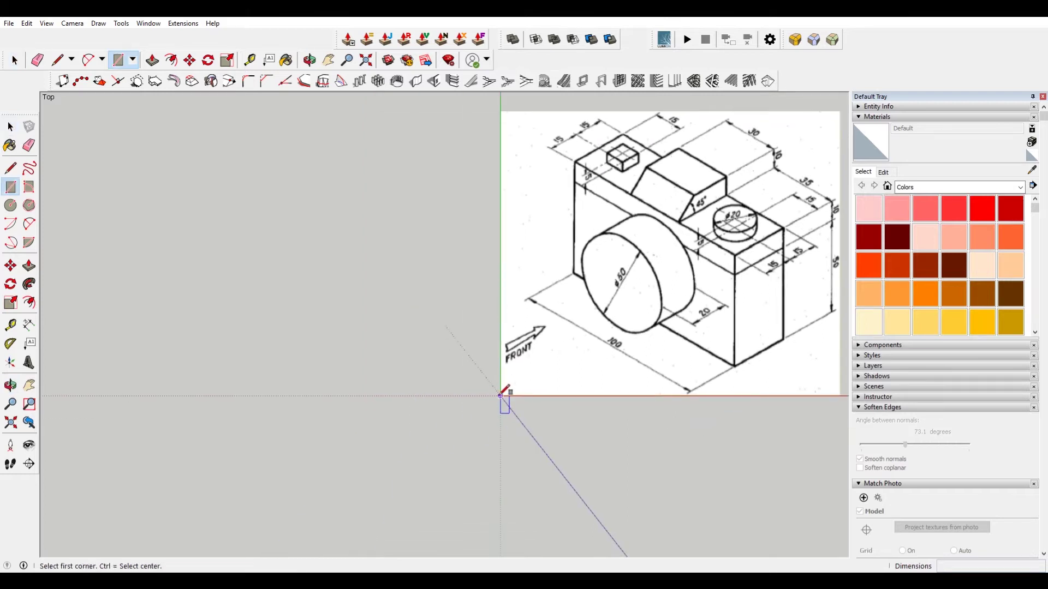
click(500, 395)
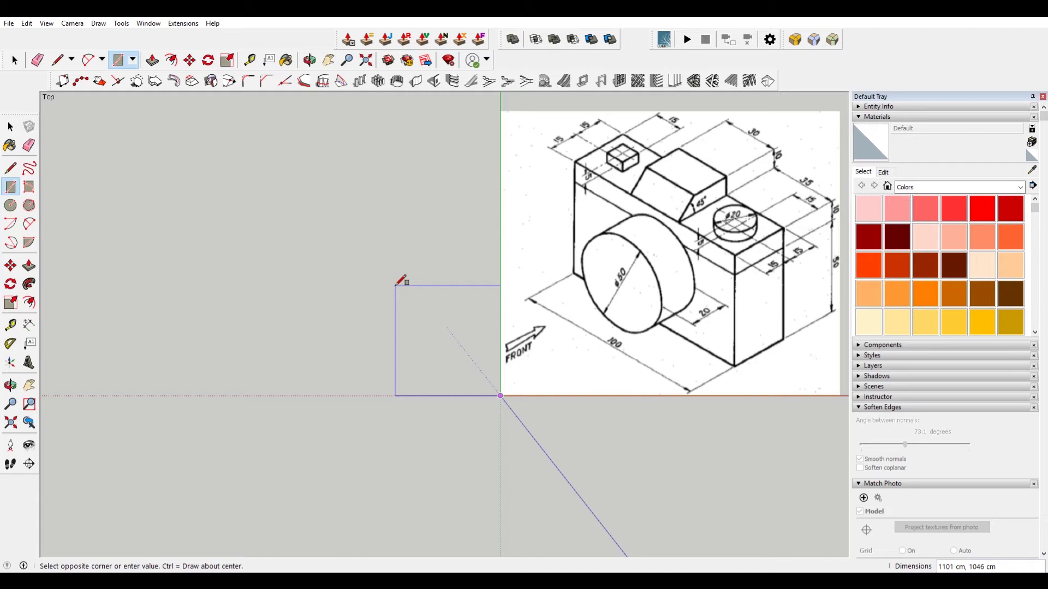
text(100)
key(Return)
key(l)
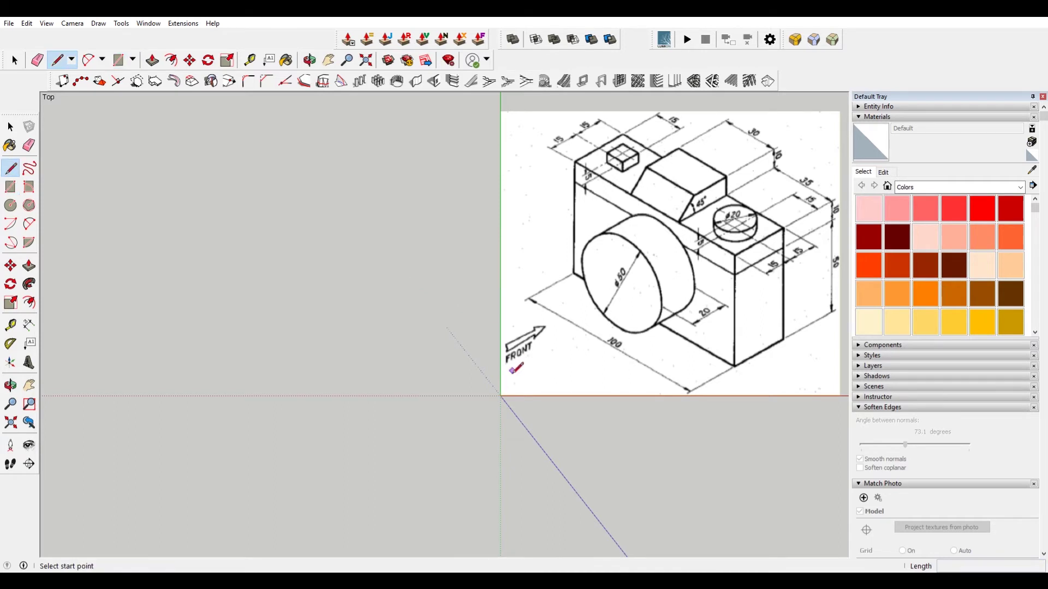
key(r)
click(500, 396)
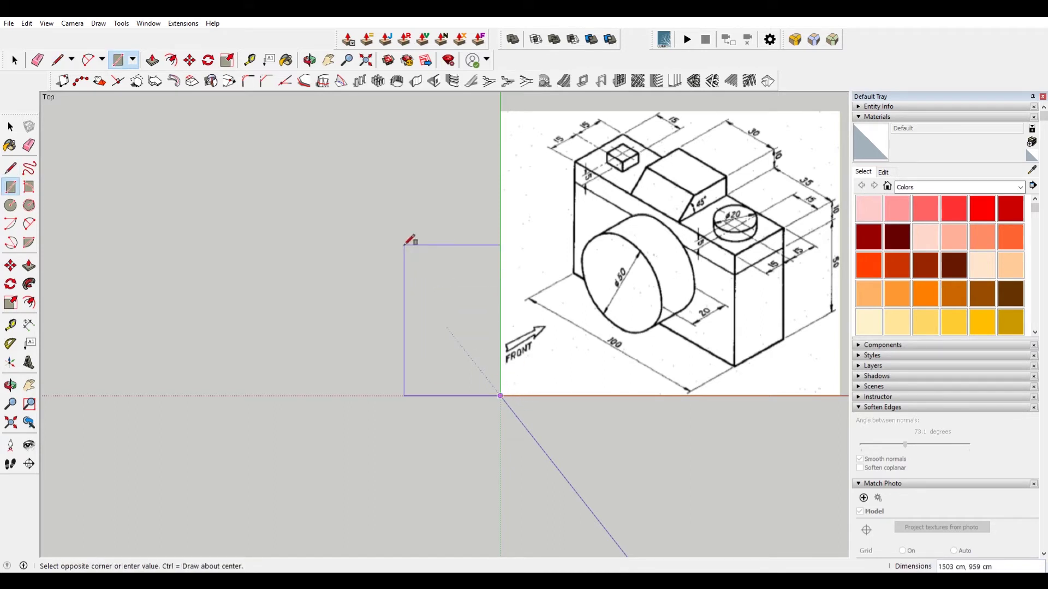
text(100,30)
key(Return)
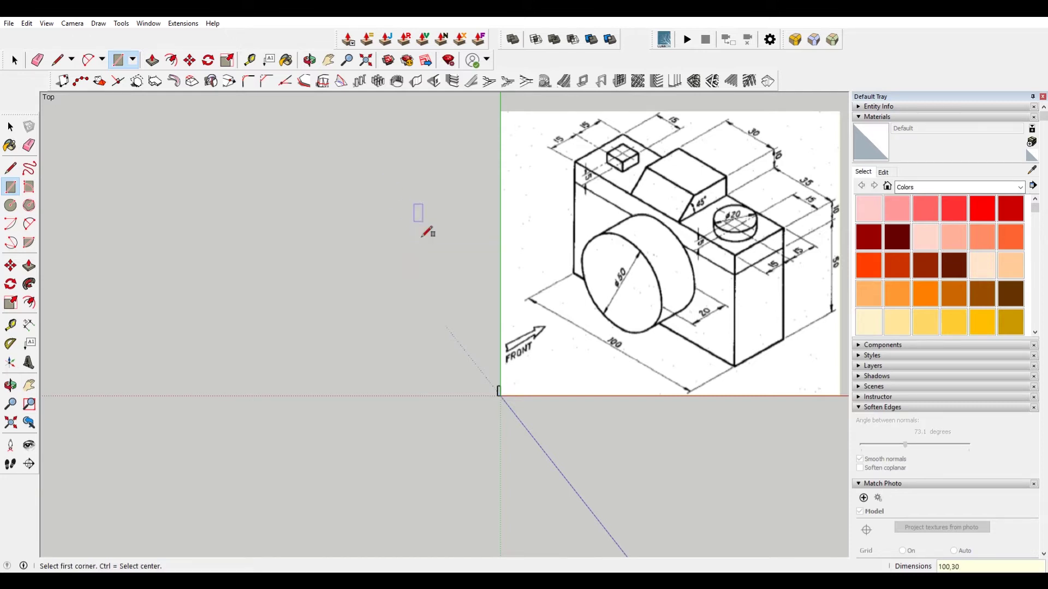
scroll(508, 339, up, 5)
scroll(507, 339, down, 5)
- Scale down the camera reference image by dragging its corner
key(space)
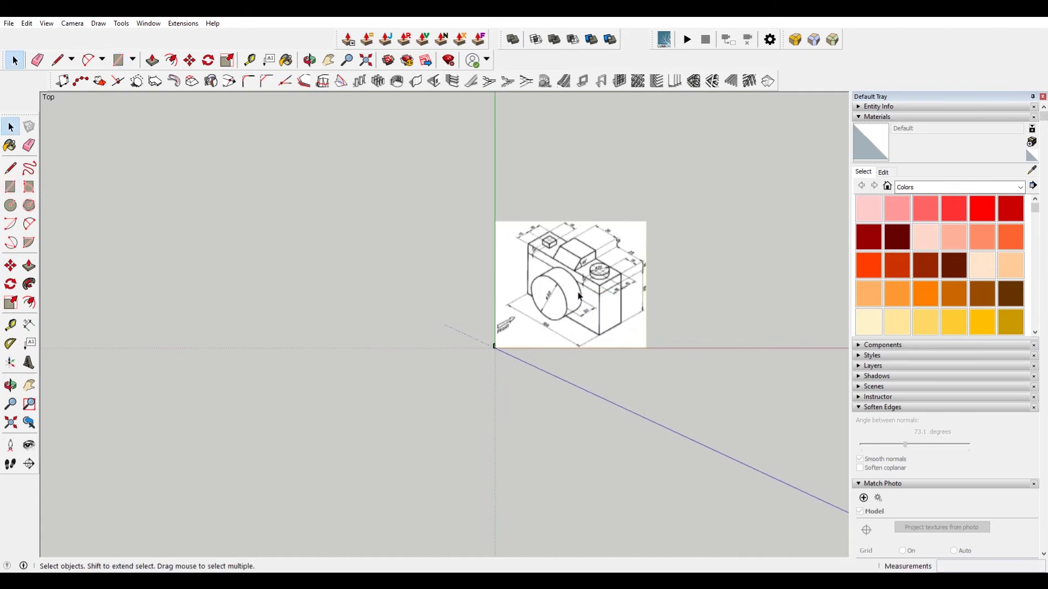
click(498, 344)
key(s)
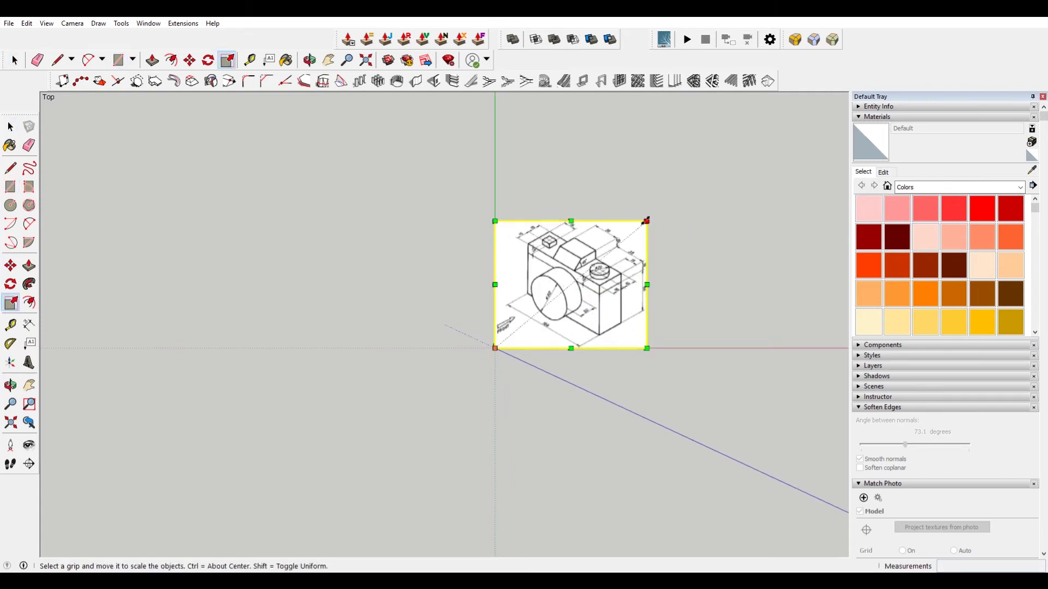
click(648, 220)
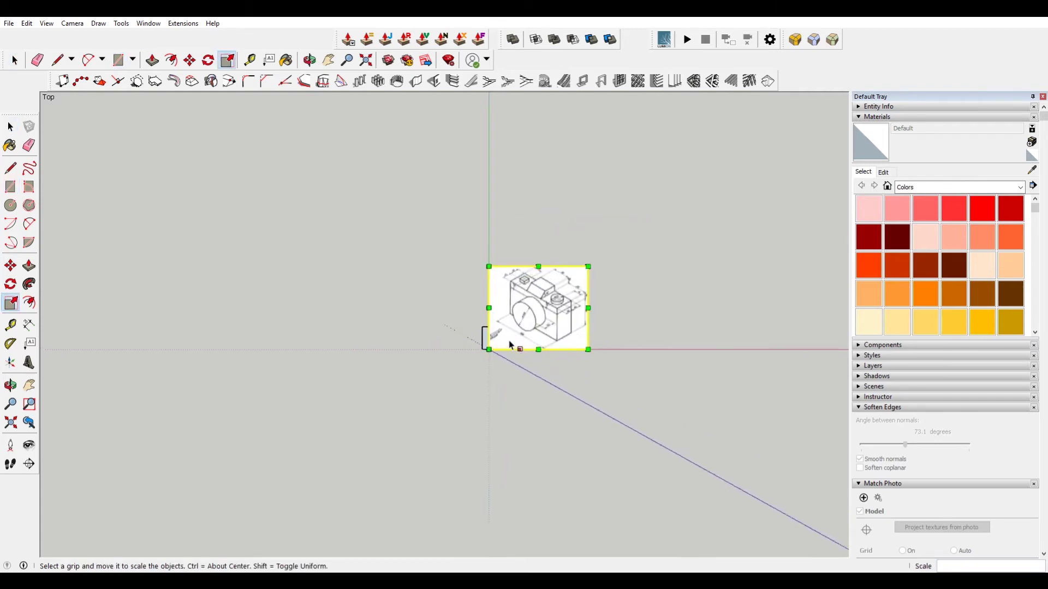
scroll(617, 240, up, 1)
scroll(483, 344, up, 5)
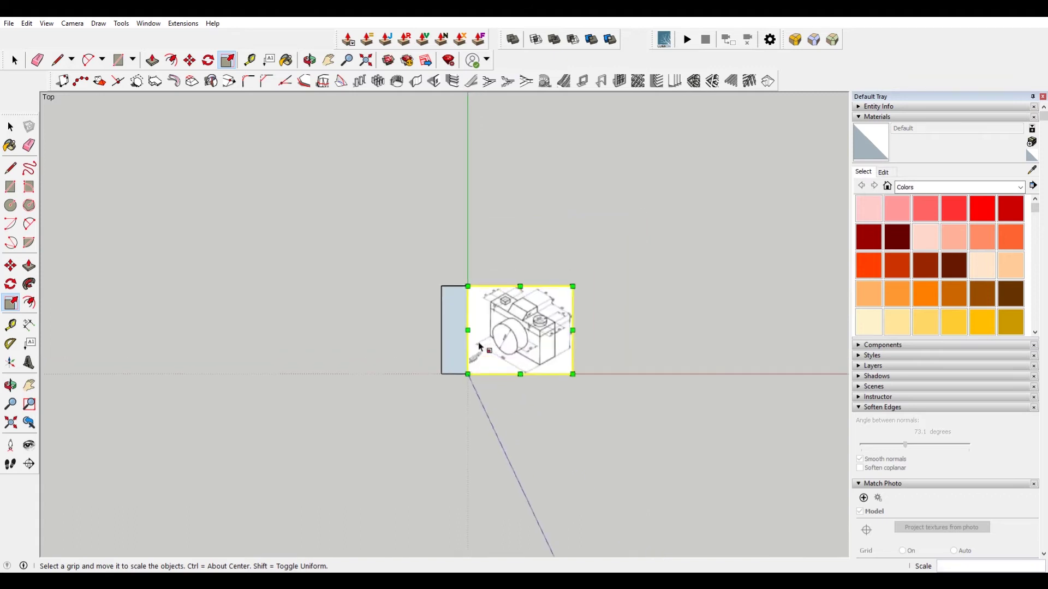
click(671, 240)
middle_drag(543, 353, 544, 366)
scroll(544, 366, down, 2)
- Slide the reference image aside and rotate it 90° about its corner
key(m)
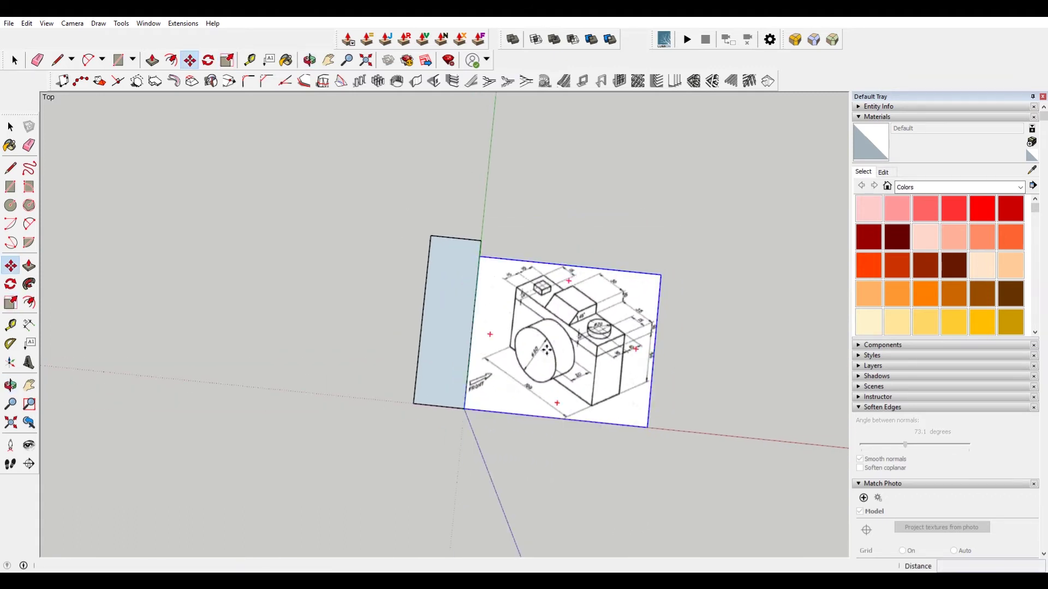
drag(464, 412, 521, 414)
key(q)
click(520, 415)
click(695, 417)
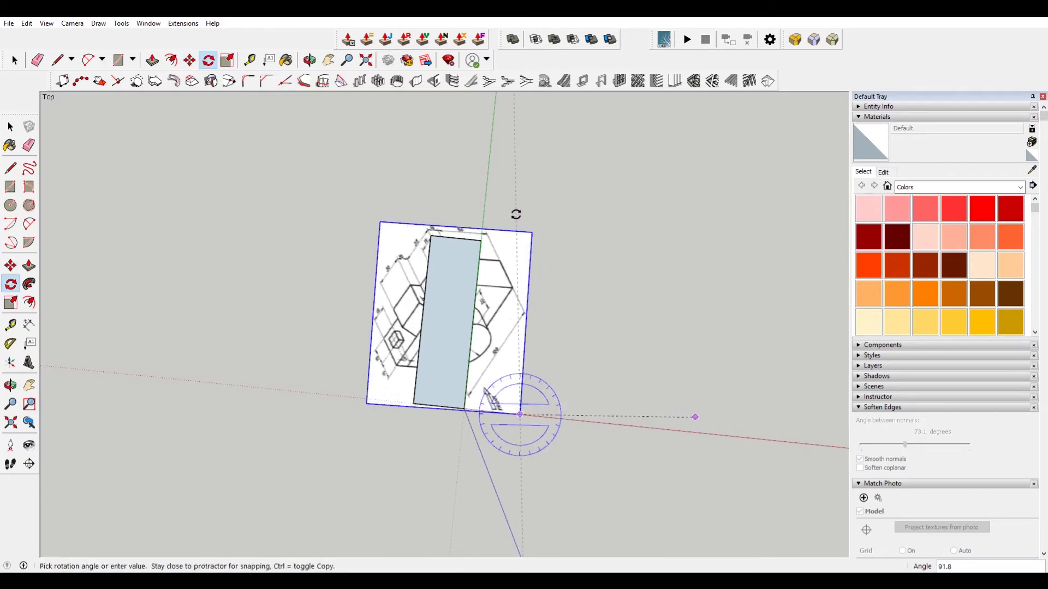
key(Escape)
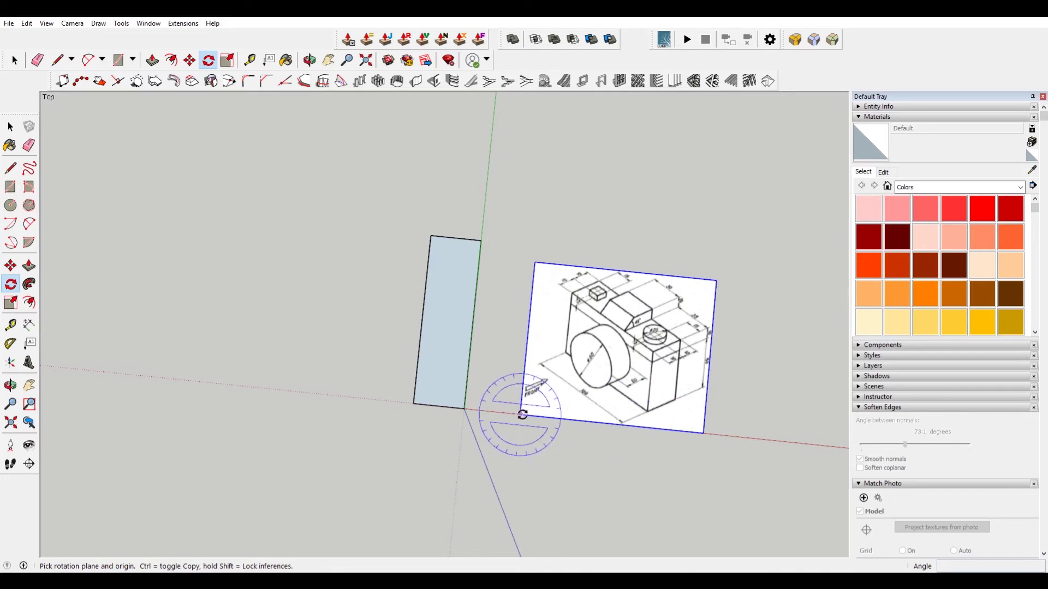
click(521, 415)
click(702, 435)
click(548, 276)
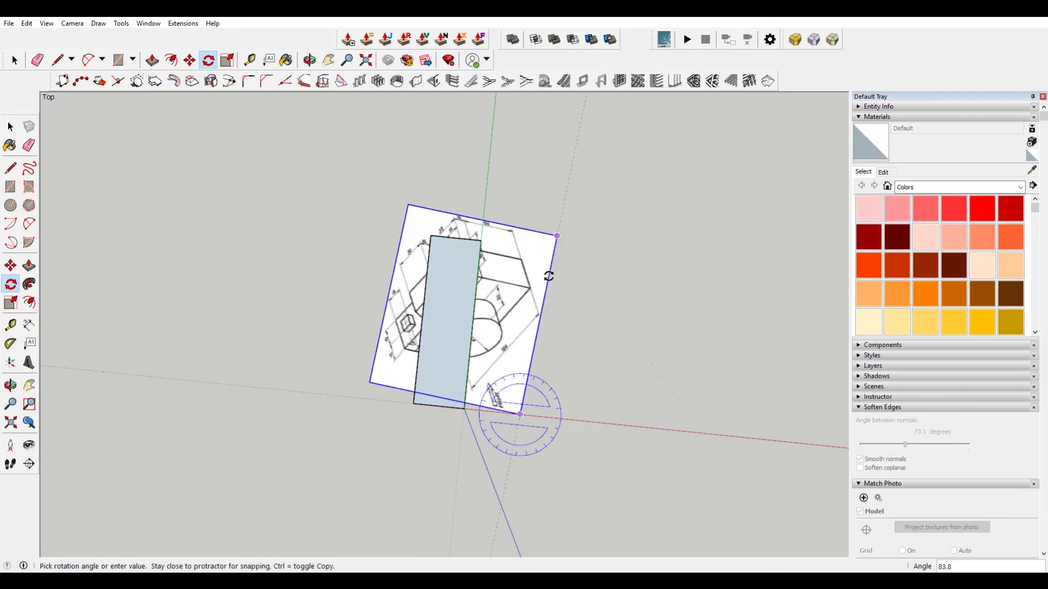
- Move the image beside the rectangle and orbit to a tilted perspective
key(m)
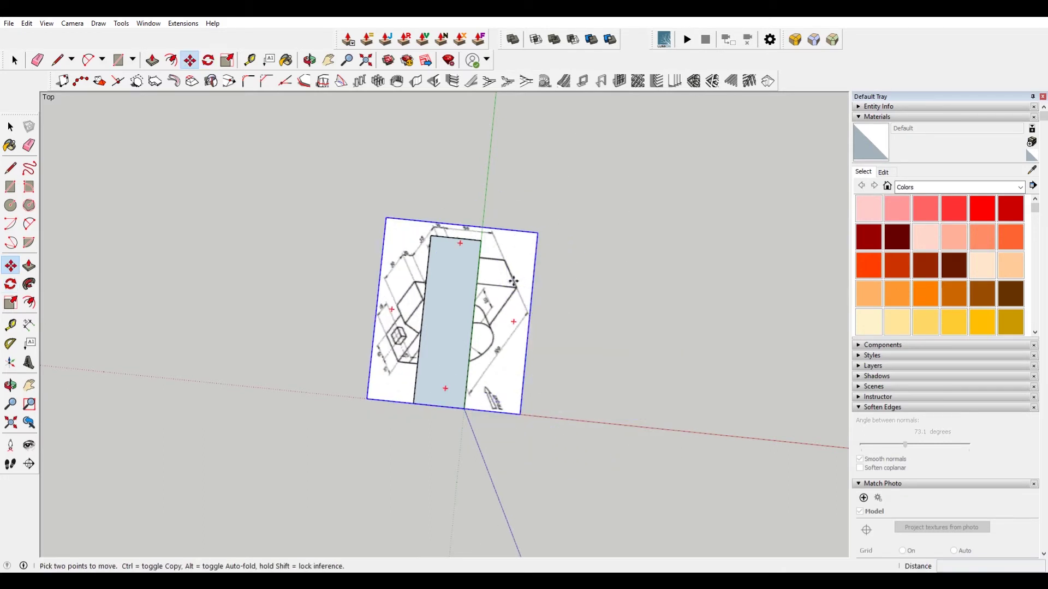
click(514, 281)
click(683, 240)
middle_drag(683, 240, 437, 374)
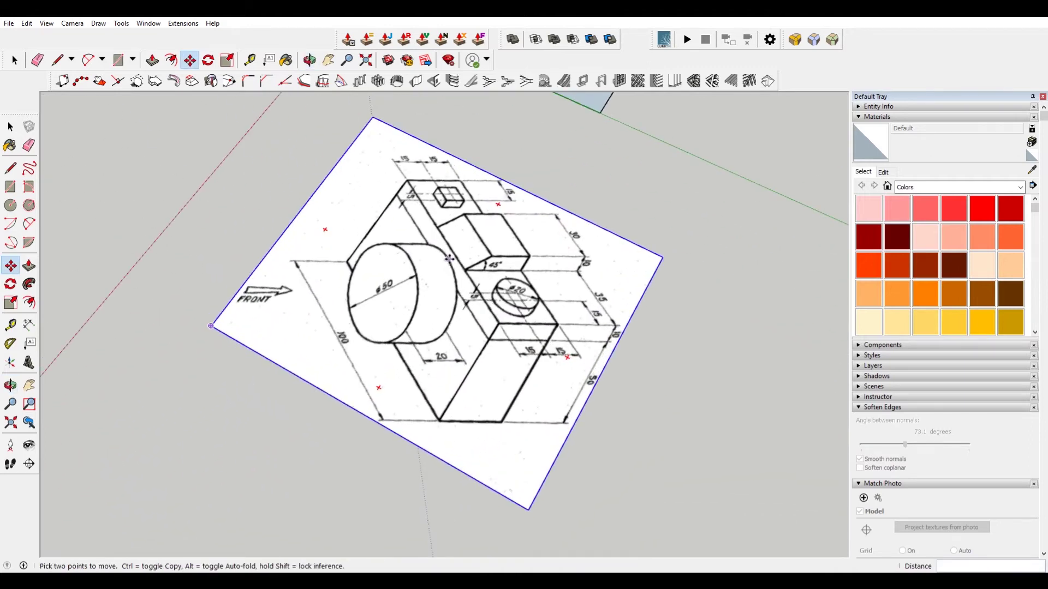
scroll(410, 405, down, 2)
scroll(470, 378, up, 2)
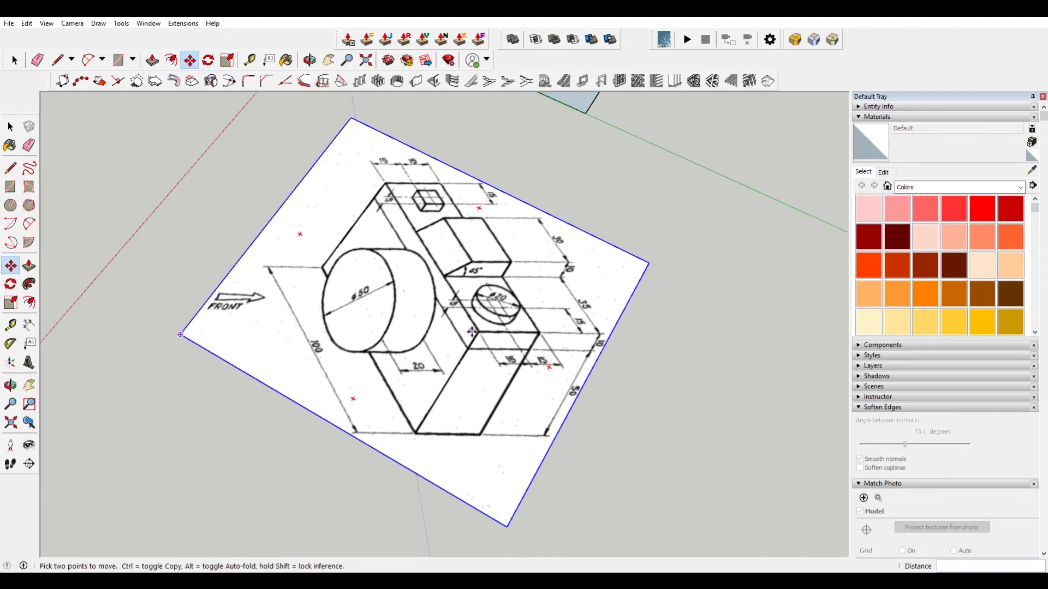
middle_drag(600, 339, 470, 295)
shift+middle_drag(450, 259, 445, 362)
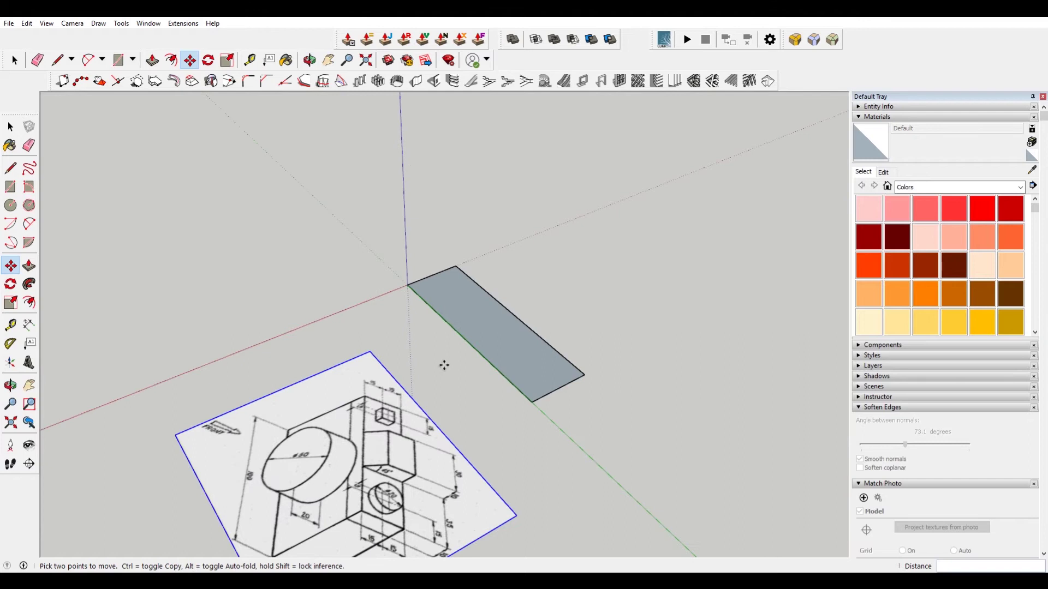
- Push/pull the grey rectangle up into a 50 cm tall box
key(p)
mouse_move(515, 360)
middle_down()
mouse_move(515, 336)
mouse_move(533, 356)
middle_up()
drag(627, 295, 624, 226)
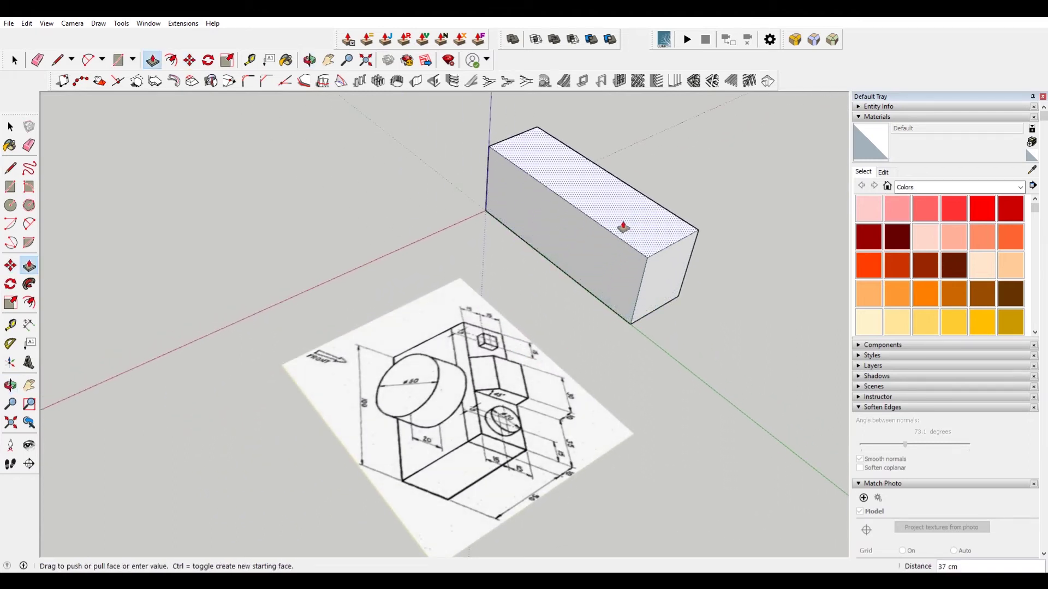
text(50)
key(Return)
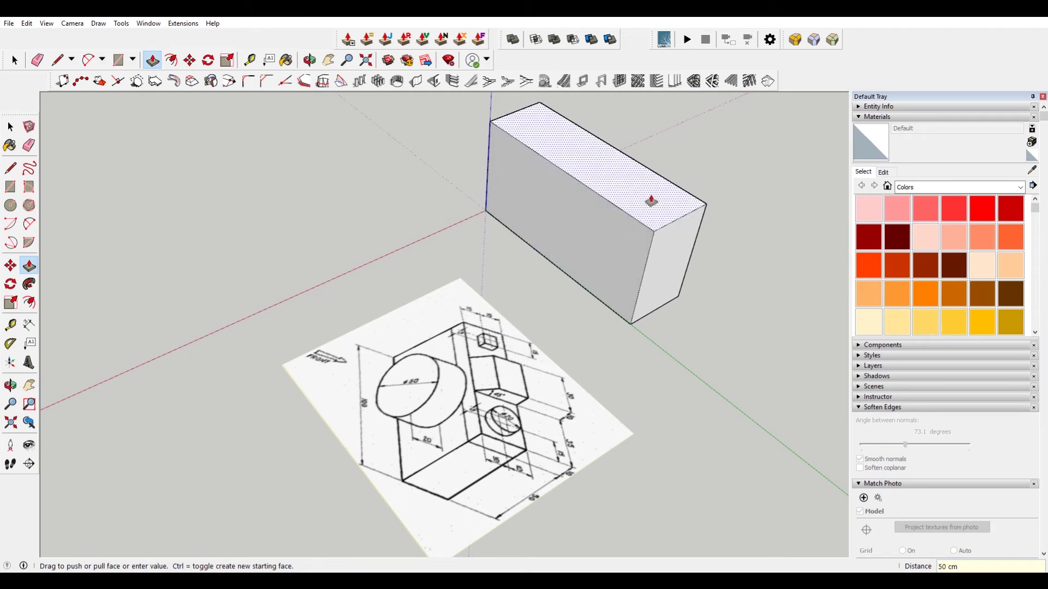
- Ctrl-pull the box's top face to add a 10 cm layer on top
drag(670, 212, 675, 200)
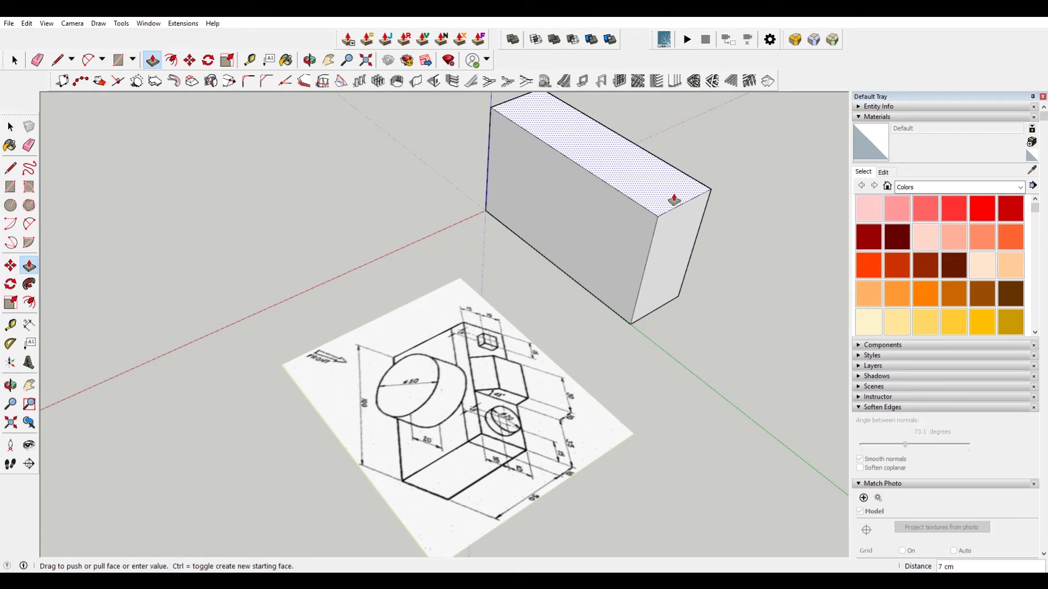
mouse_move(674, 200)
mouse_down()
mouse_move(681, 179)
mouse_move(682, 188)
mouse_up()
key(ctrl)
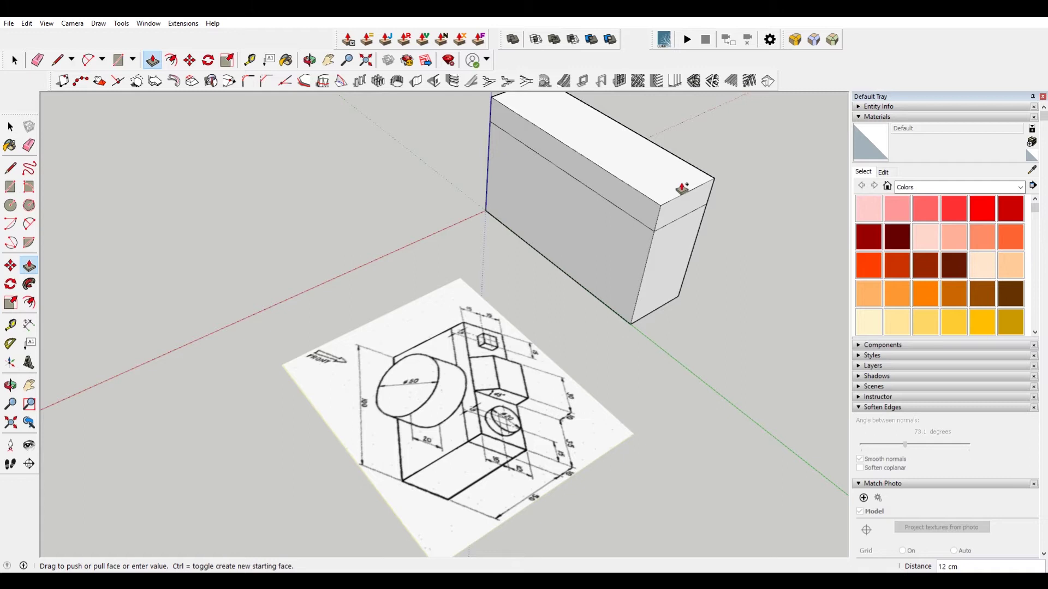
key(Return)
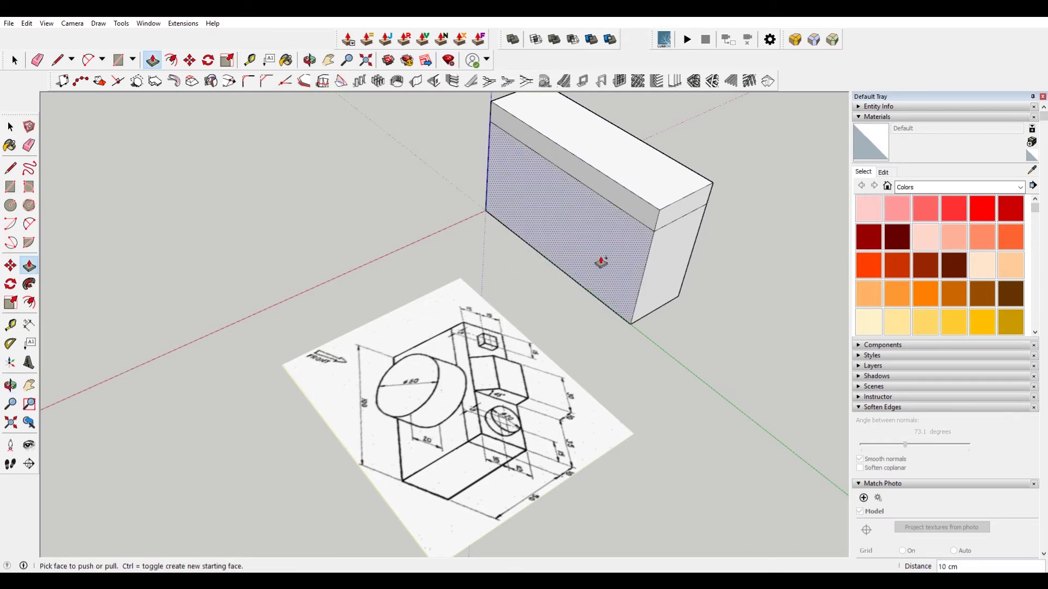
middle_drag(603, 258, 547, 376)
scroll(546, 376, up, 6)
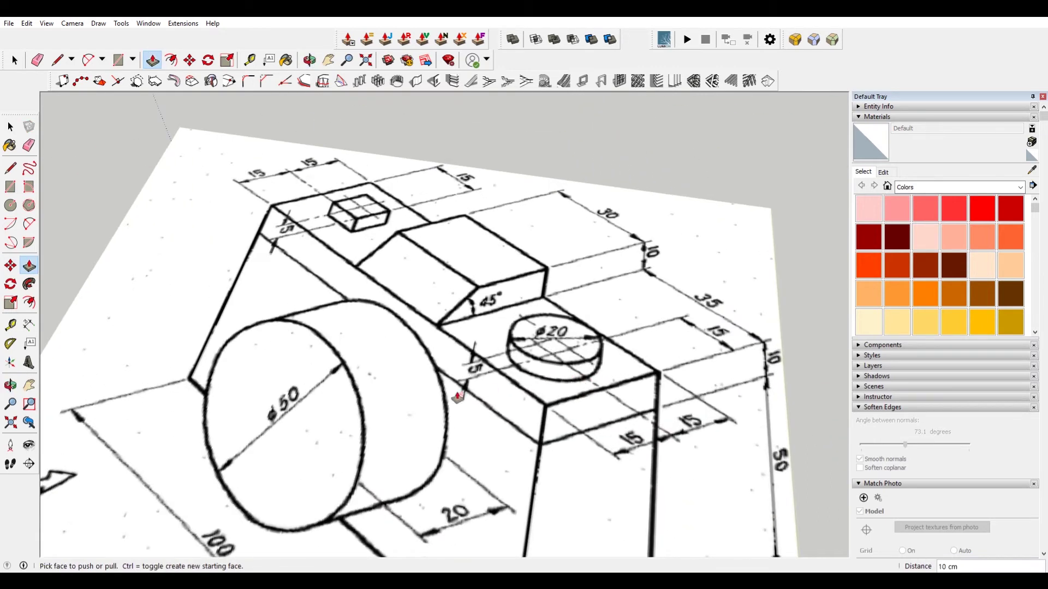
scroll(462, 395, down, 2)
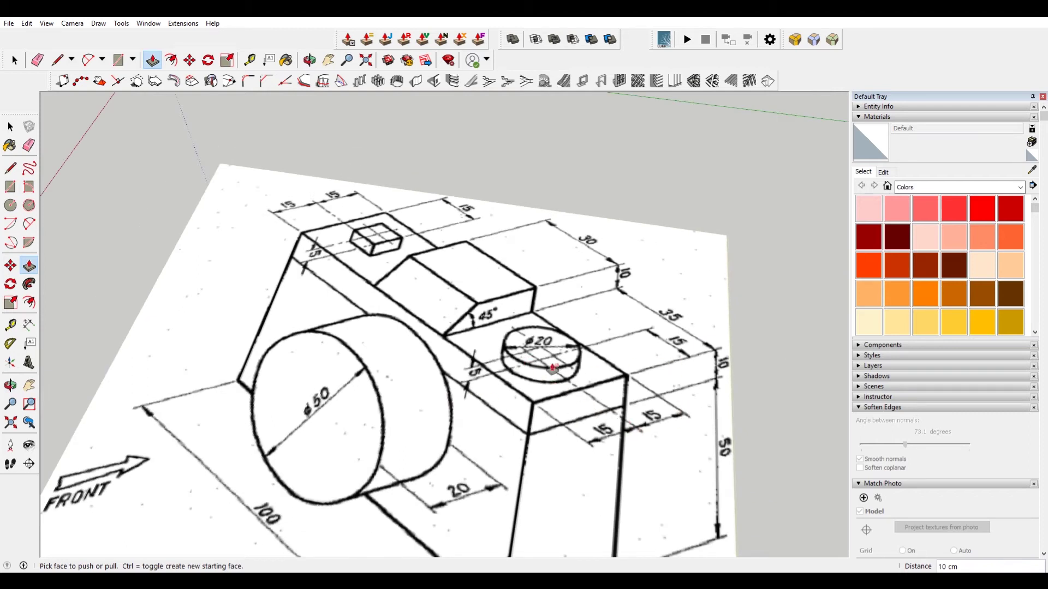
- With the Tape Measure, measure 15 cm in from the box's top corner
scroll(553, 369, down, 6)
scroll(620, 243, up, 2)
scroll(606, 240, up, 2)
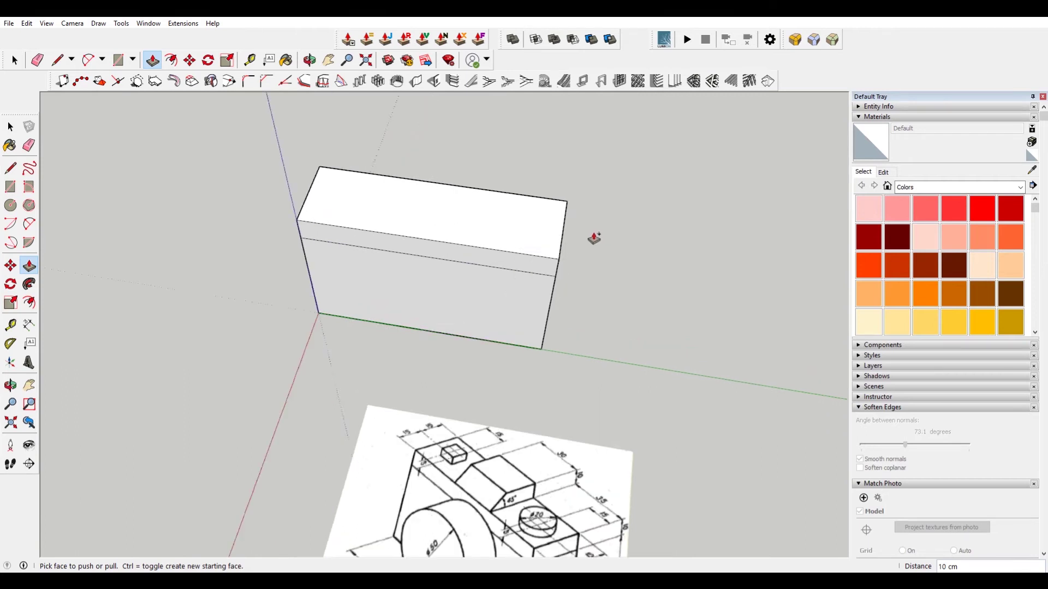
key(space)
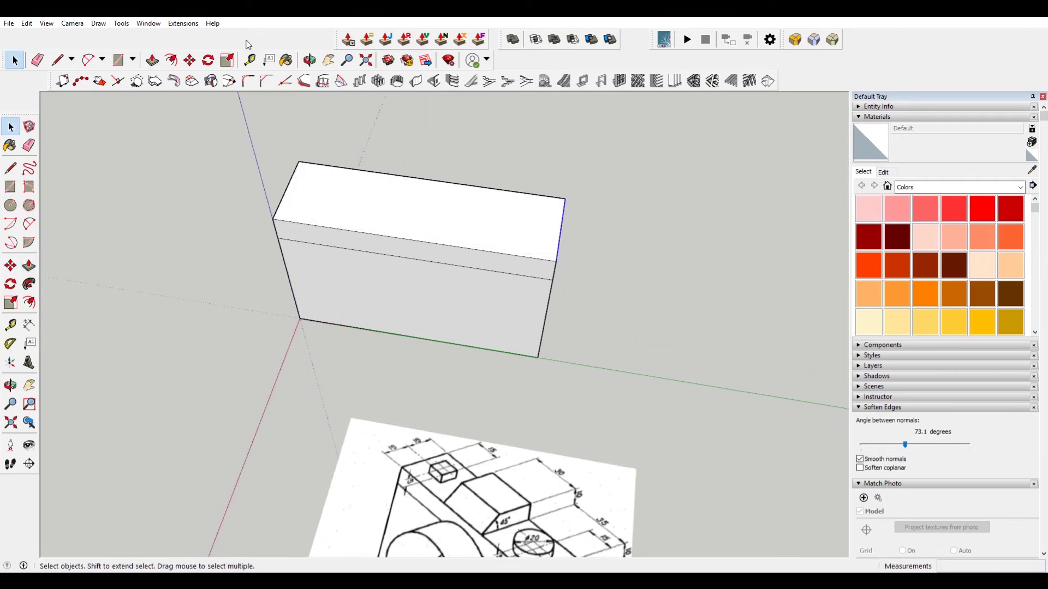
key(t)
scroll(553, 196, up, 2)
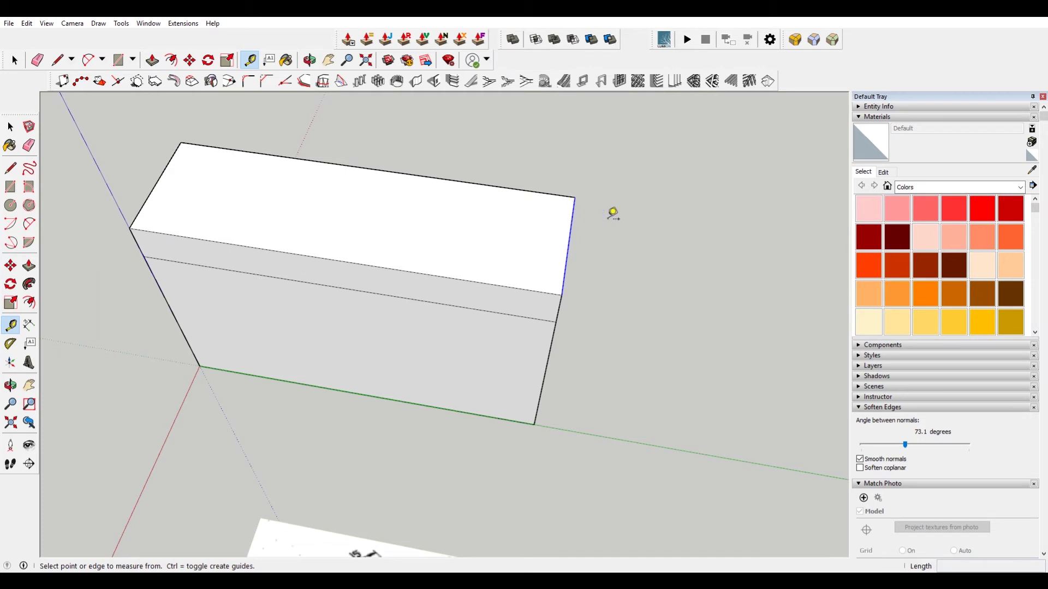
middle_drag(613, 215, 585, 234)
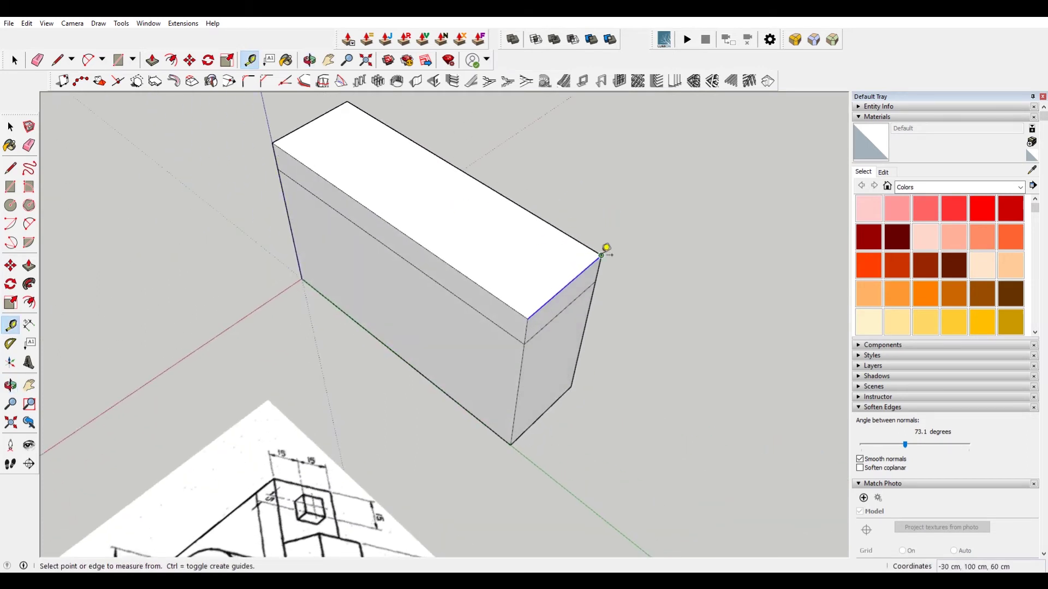
click(600, 256)
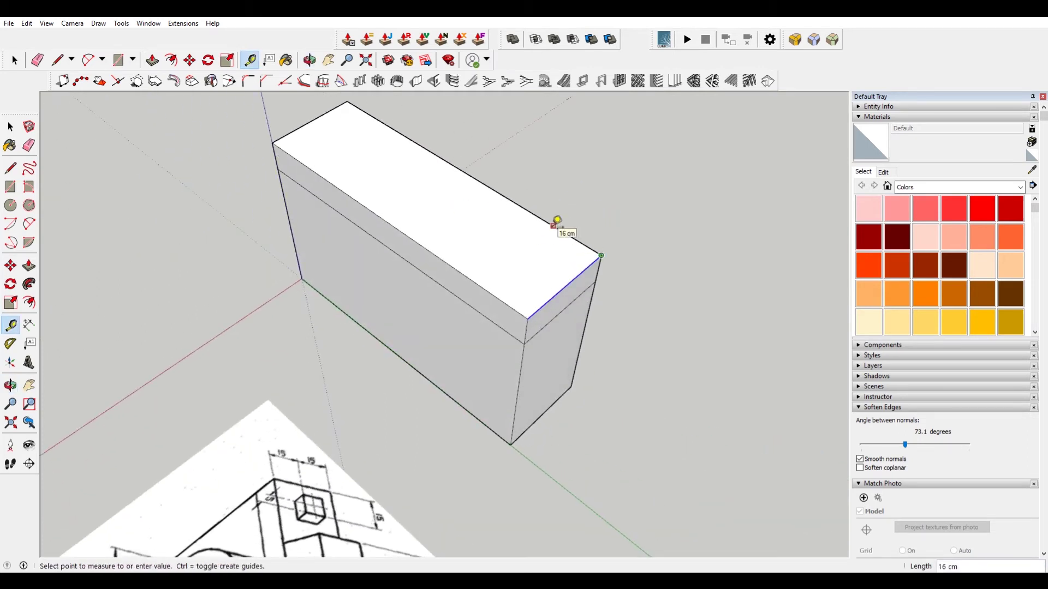
text(15)
key(Return)
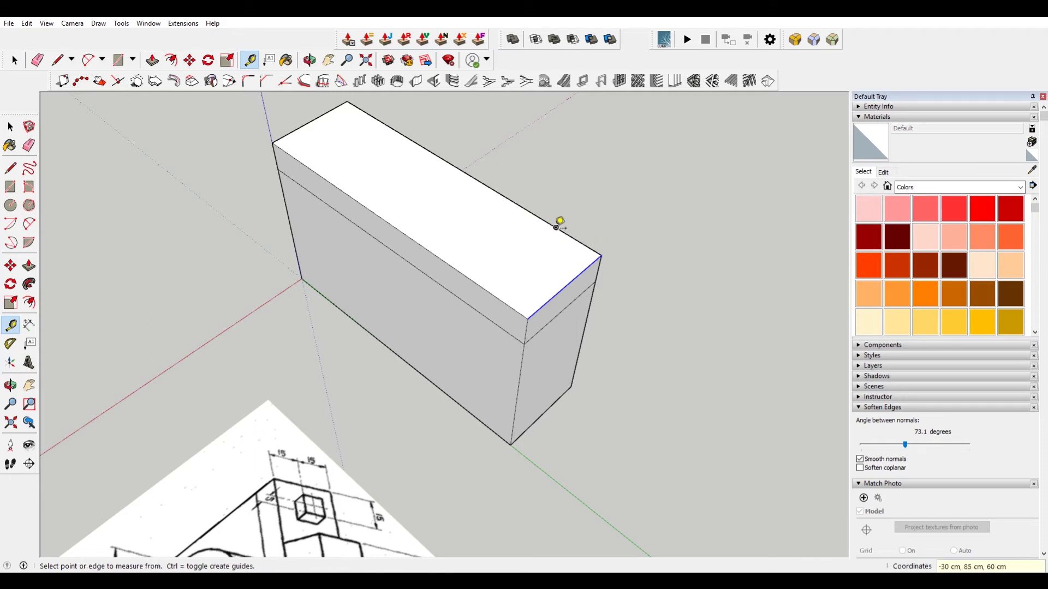
- Place guide lines across the top face, including the dashed centre guide, checking the 30 cm width
click(527, 318)
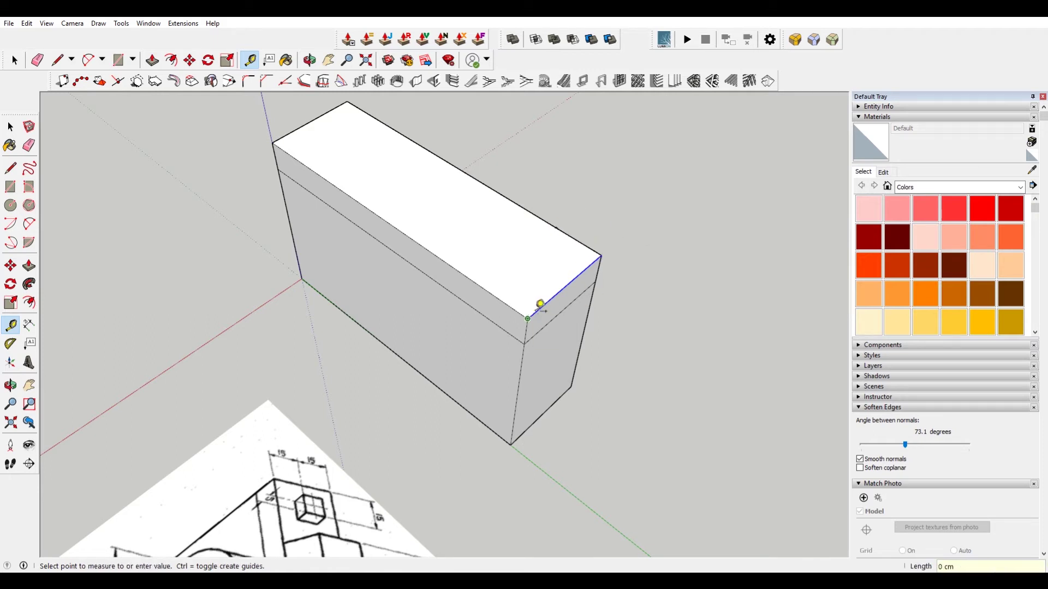
click(574, 278)
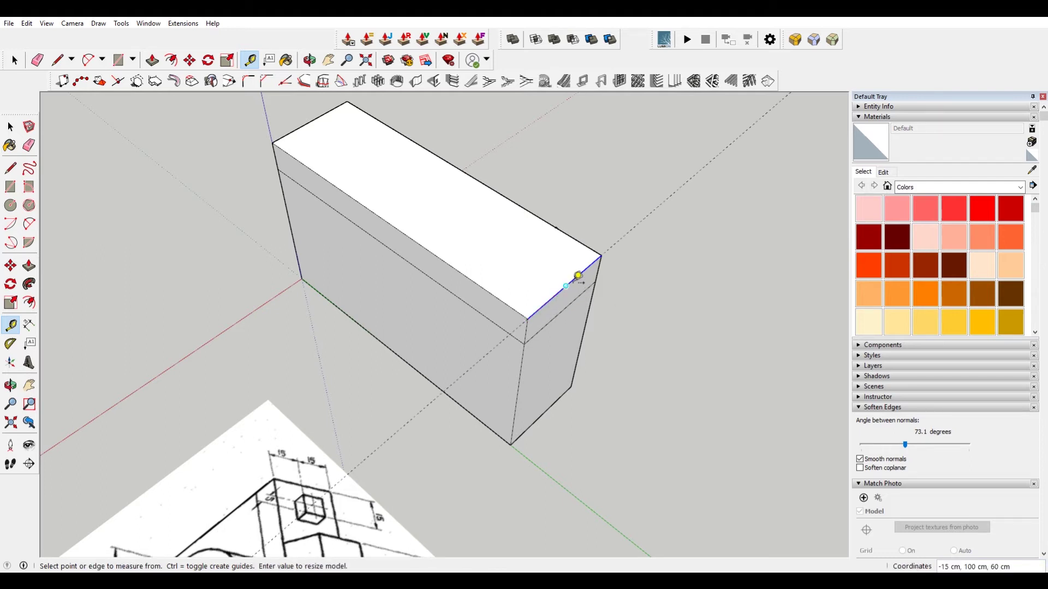
click(574, 278)
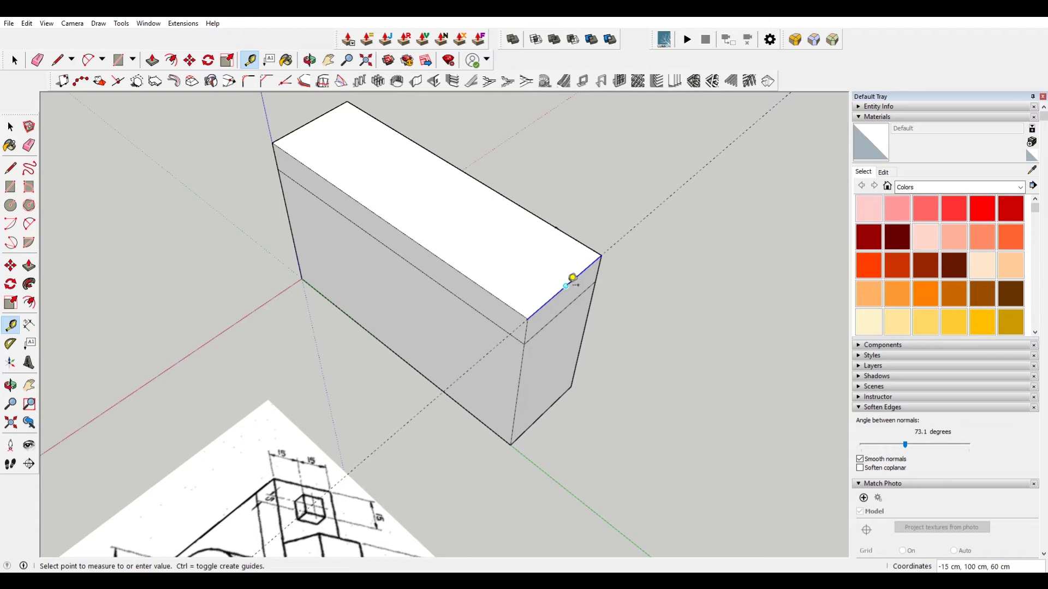
click(527, 257)
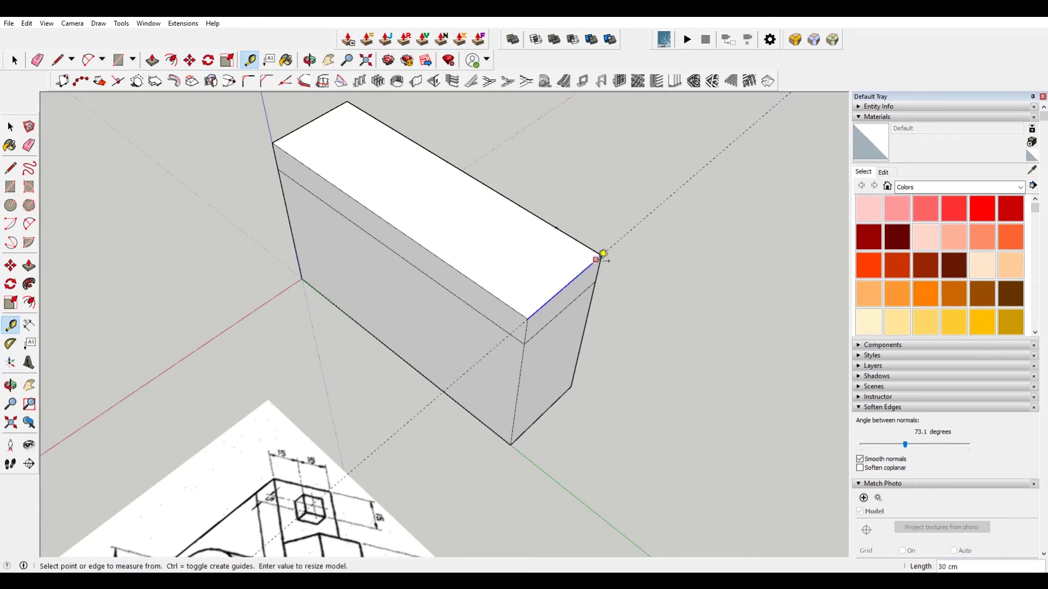
click(601, 256)
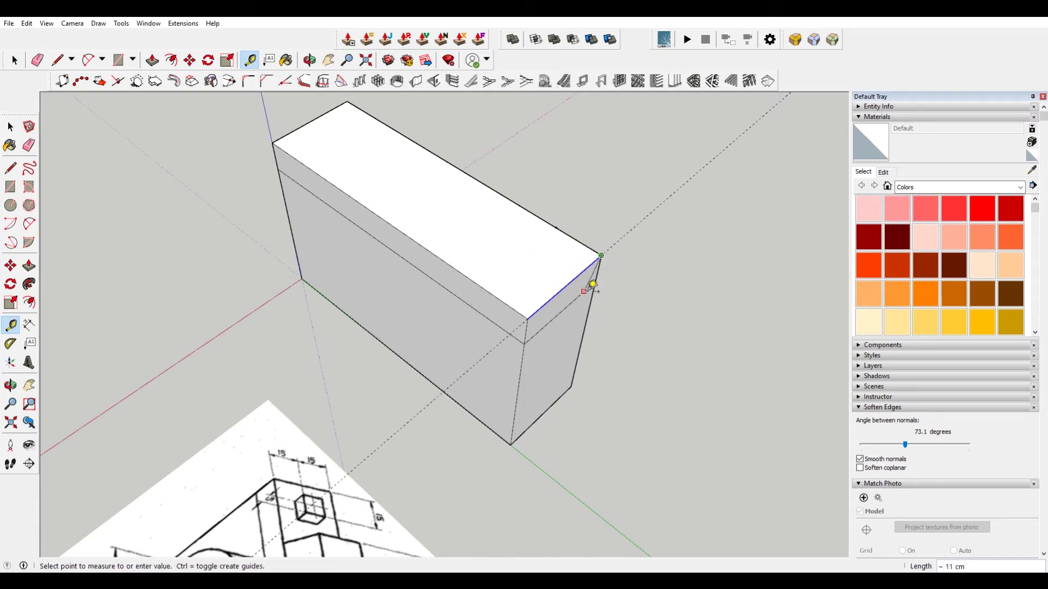
click(653, 285)
click(566, 286)
click(527, 256)
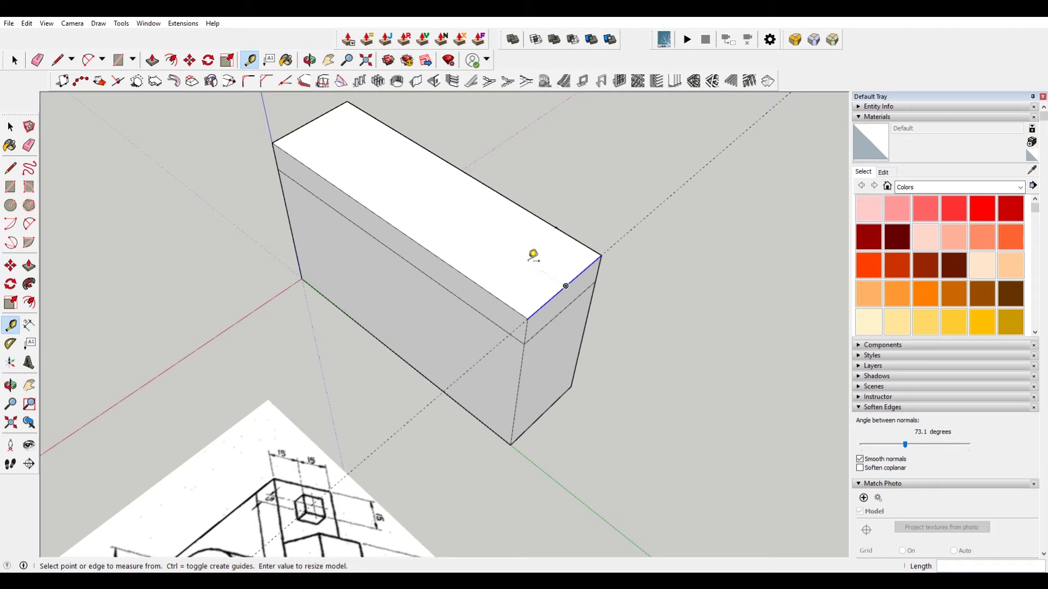
click(545, 271)
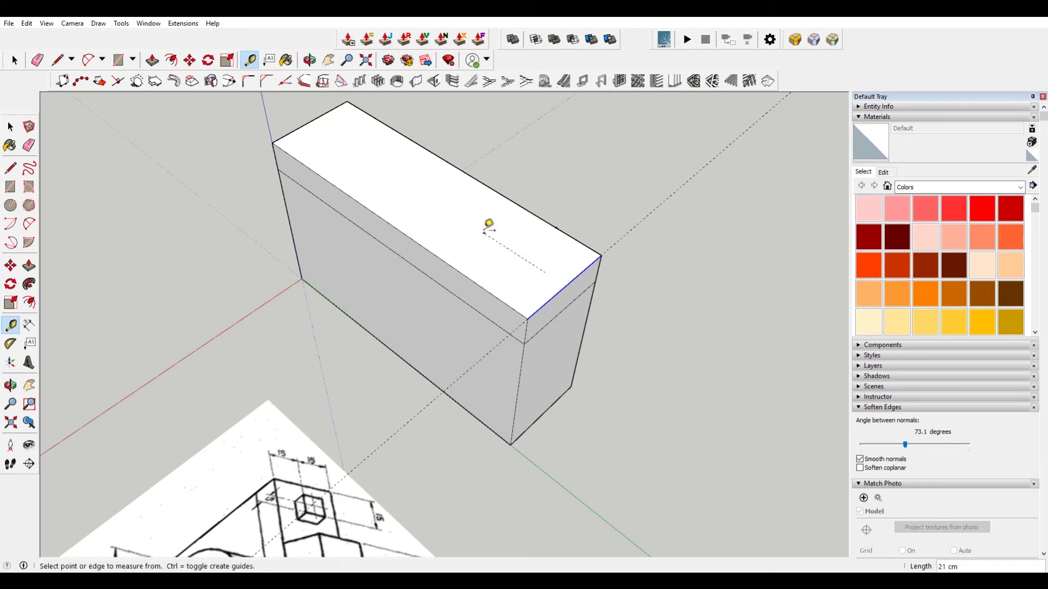
scroll(534, 246, up, 3)
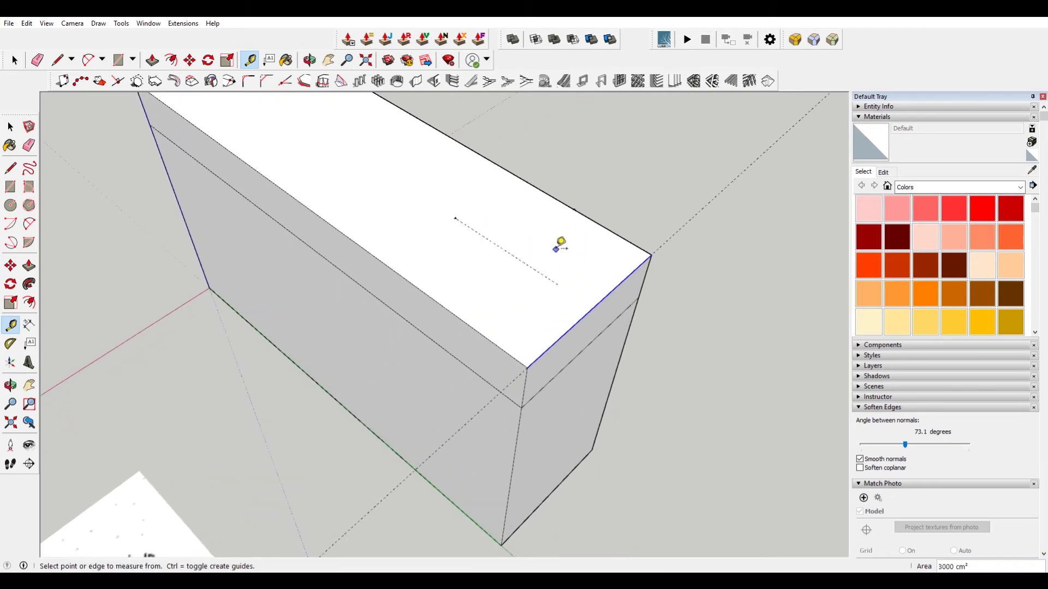
- Draw a 15 cm line from the top edge to the centre guide and check it
key(l)
click(574, 210)
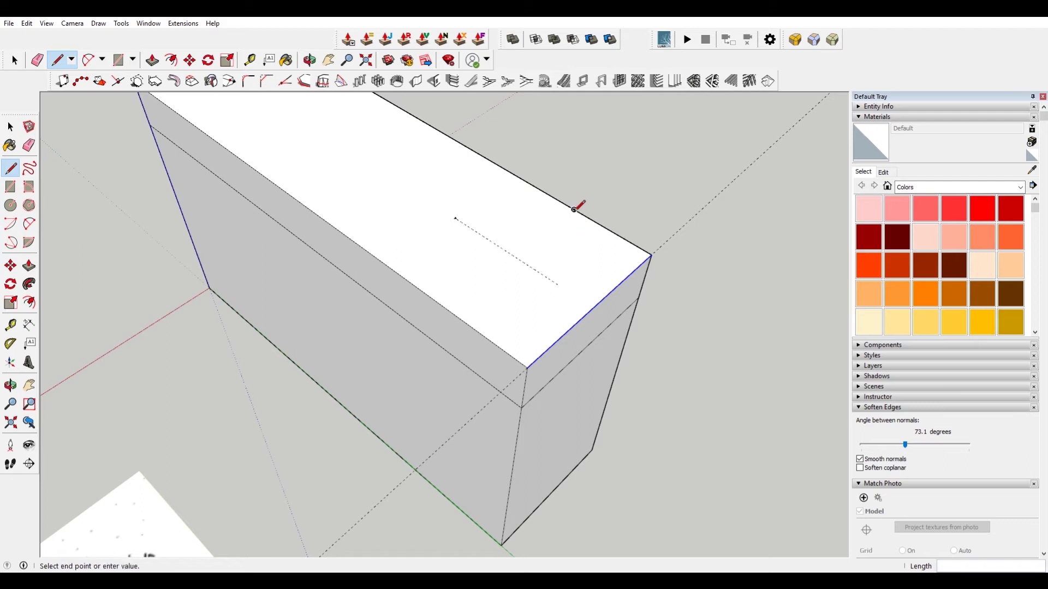
click(515, 256)
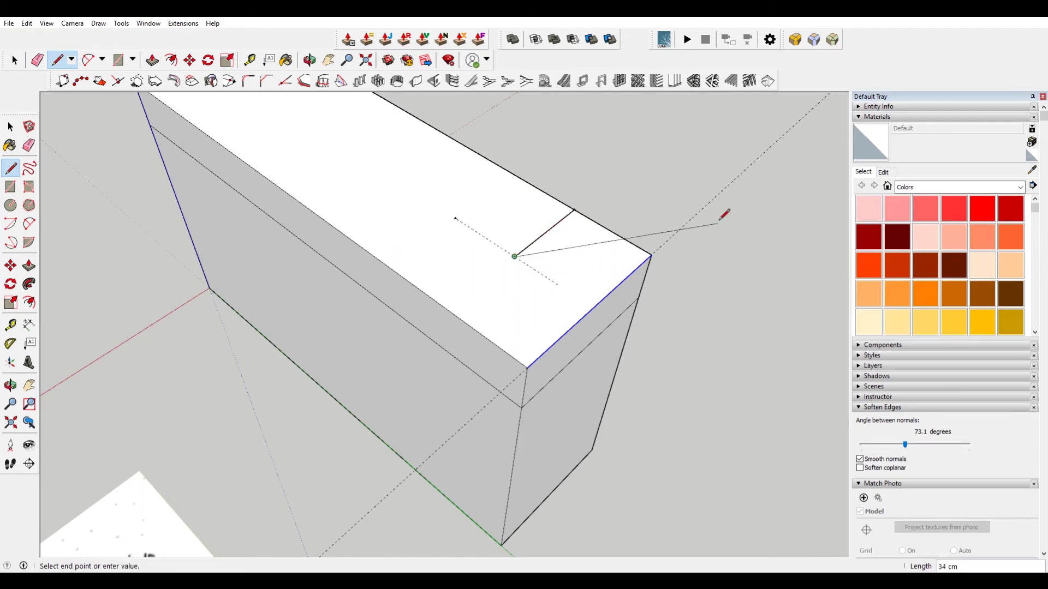
key(Escape)
click(250, 60)
click(514, 256)
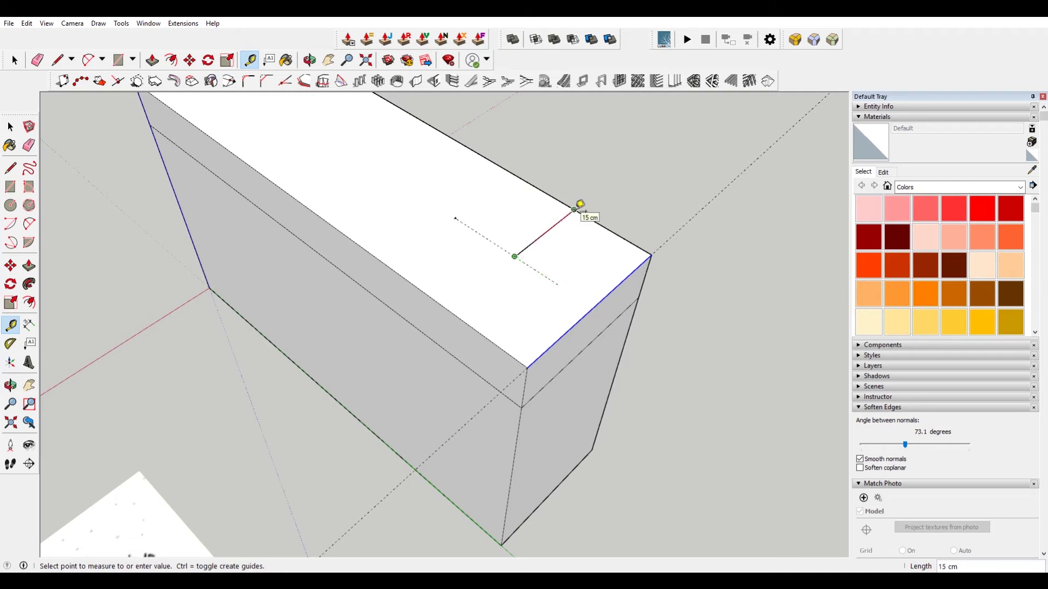
key(space)
scroll(524, 270, down, 2)
- Start a circle centred at the end of the 15 cm line on the top face
key(c)
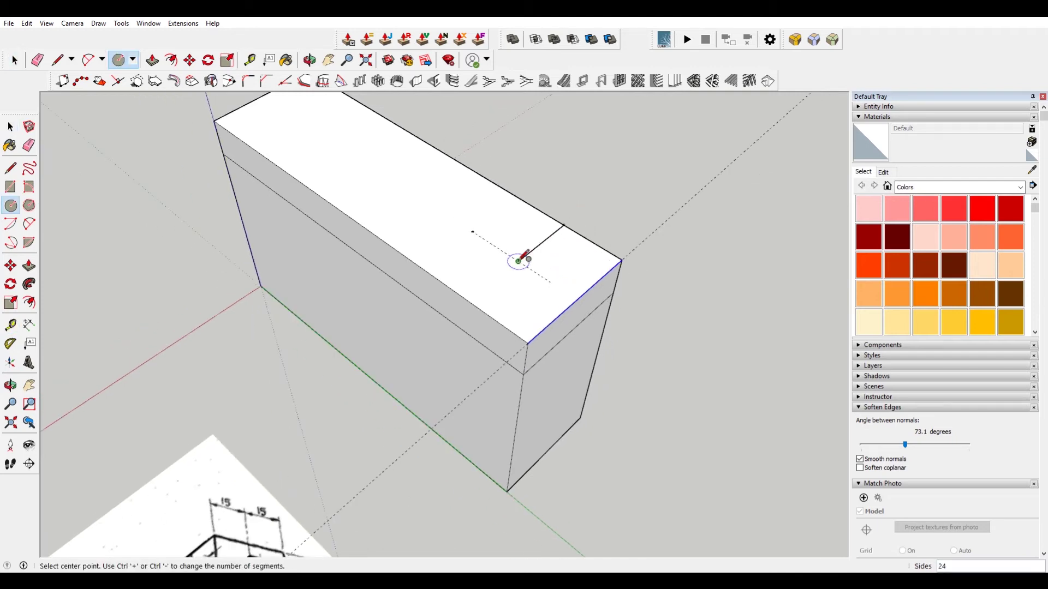
click(518, 261)
scroll(529, 269, down, 3)
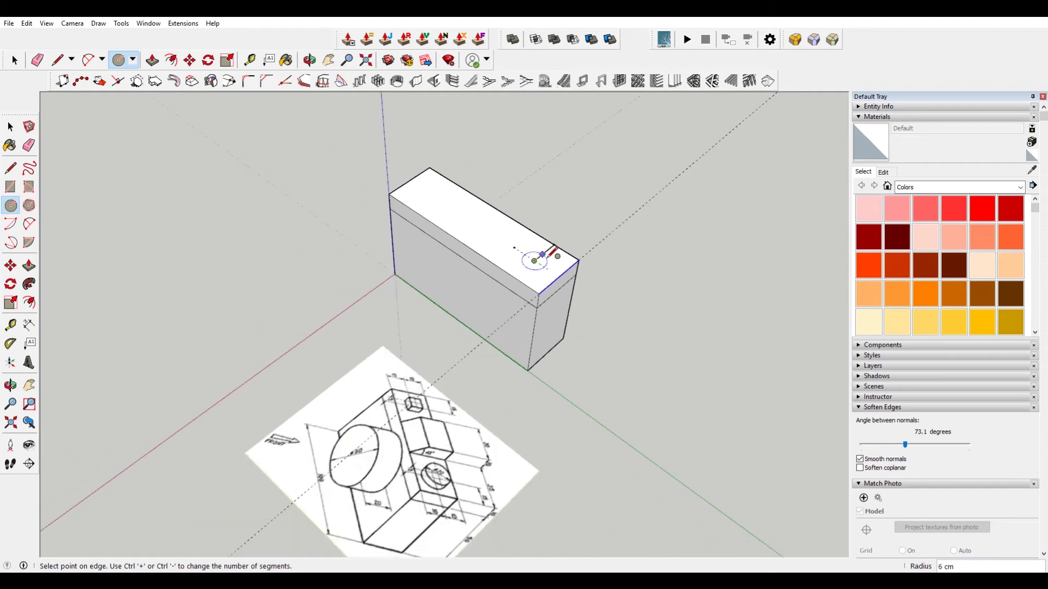
scroll(434, 463, up, 4)
scroll(404, 404, up, 3)
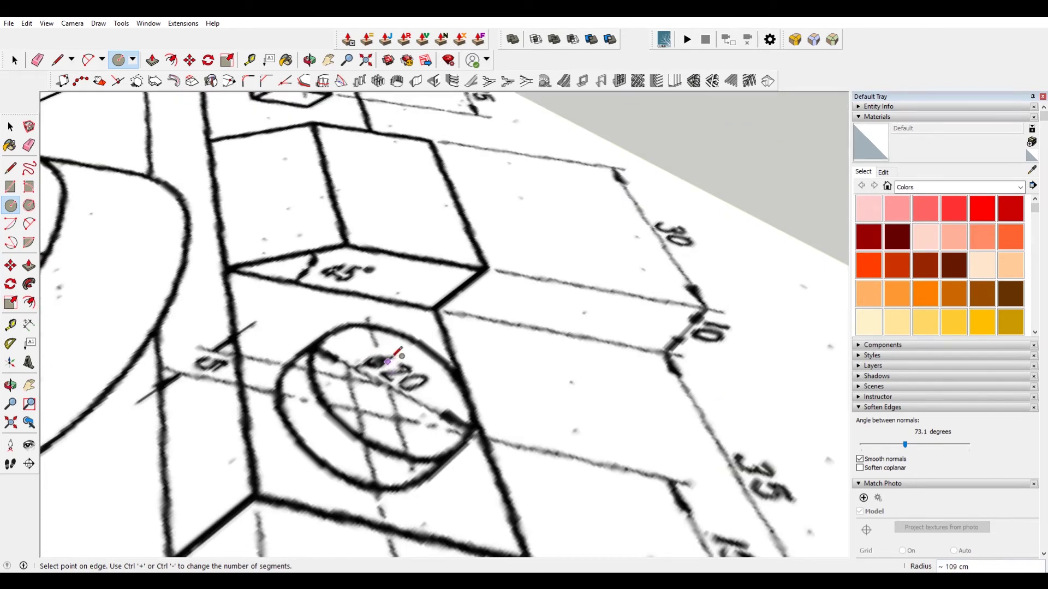
scroll(376, 352, down, 2)
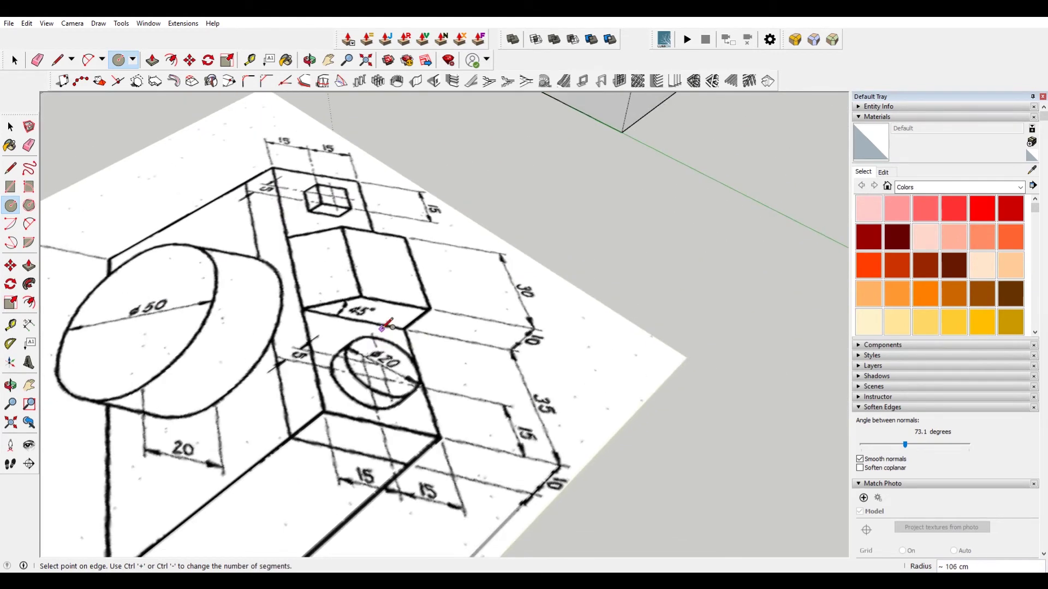
scroll(382, 328, down, 3)
scroll(390, 329, up, 1)
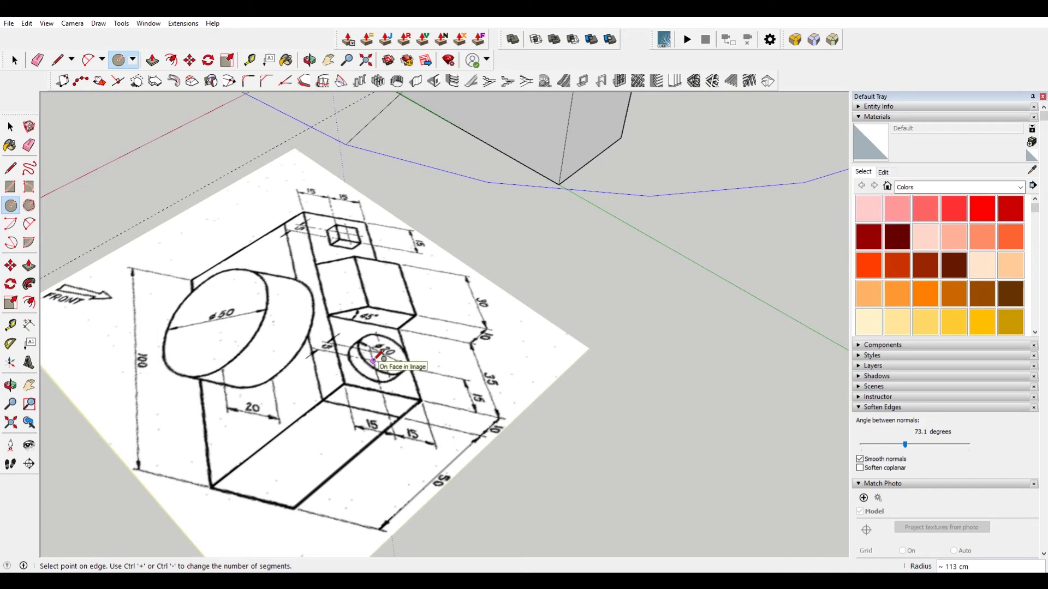
scroll(382, 362, down, 4)
scroll(472, 188, up, 2)
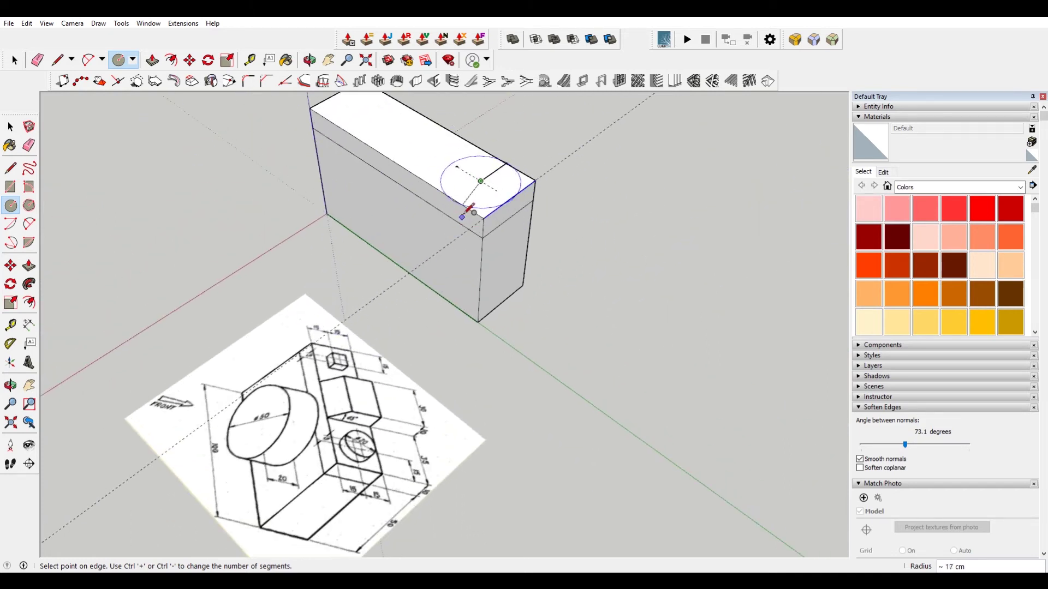
scroll(484, 177, up, 2)
click(481, 180)
scroll(480, 183, down, 2)
scroll(482, 189, up, 1)
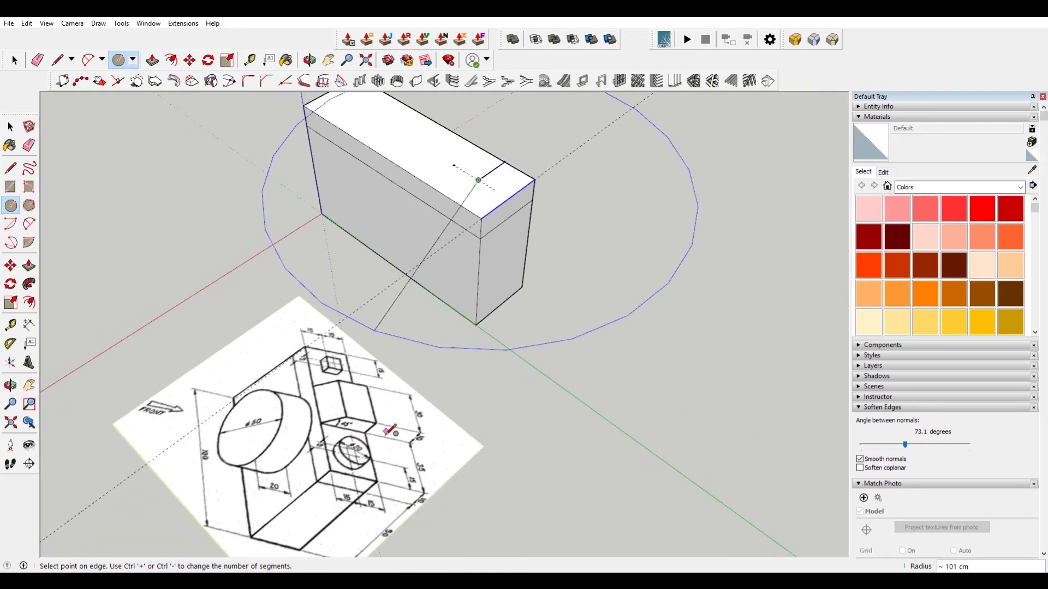
scroll(348, 449, up, 3)
scroll(348, 449, up, 2)
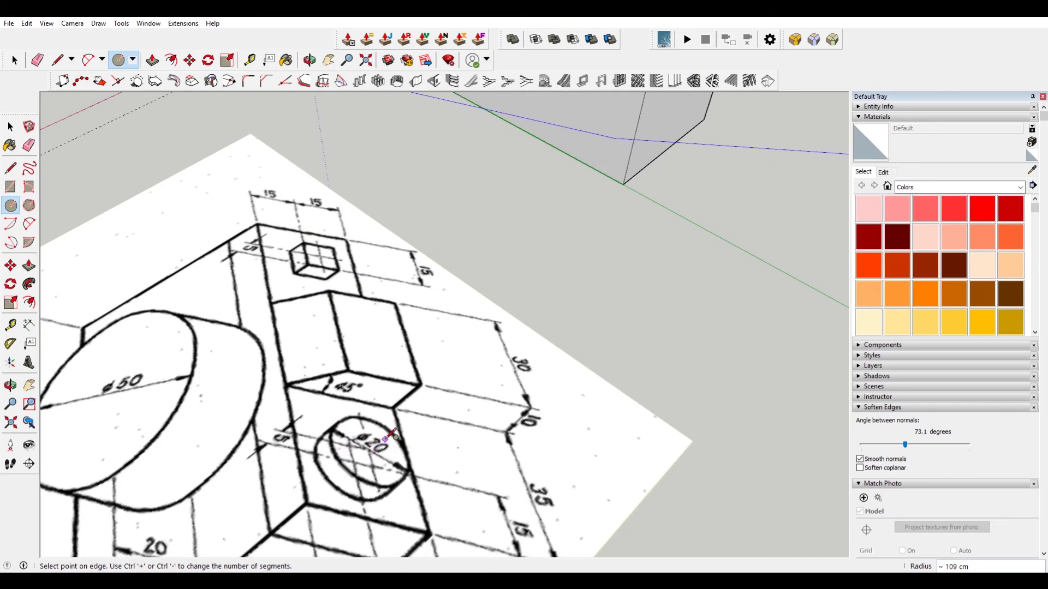
scroll(386, 437, down, 6)
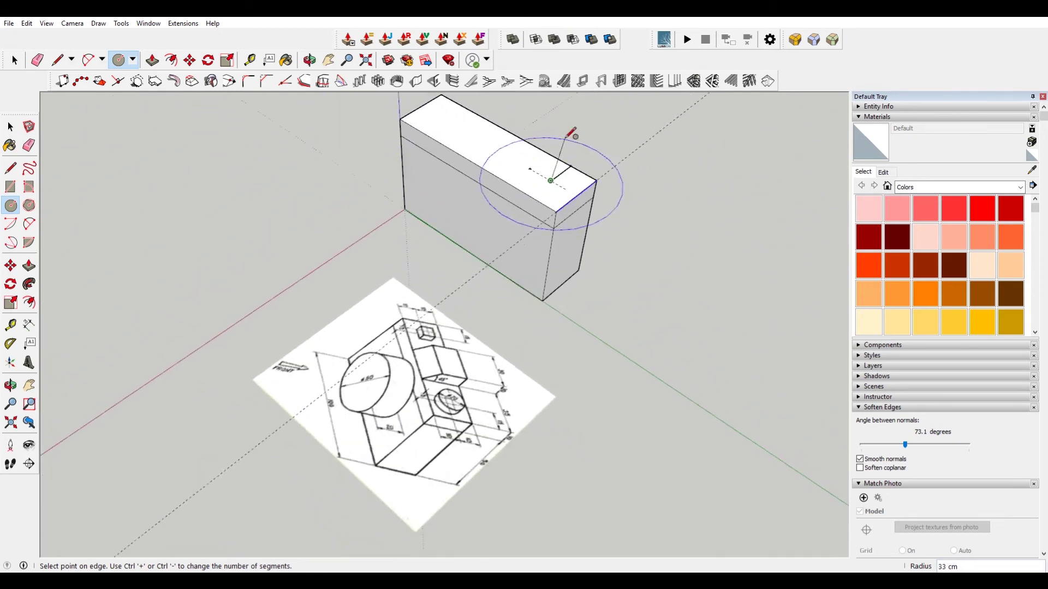
- Redraw the circle at the same centre with a 10 cm radius
text(d)
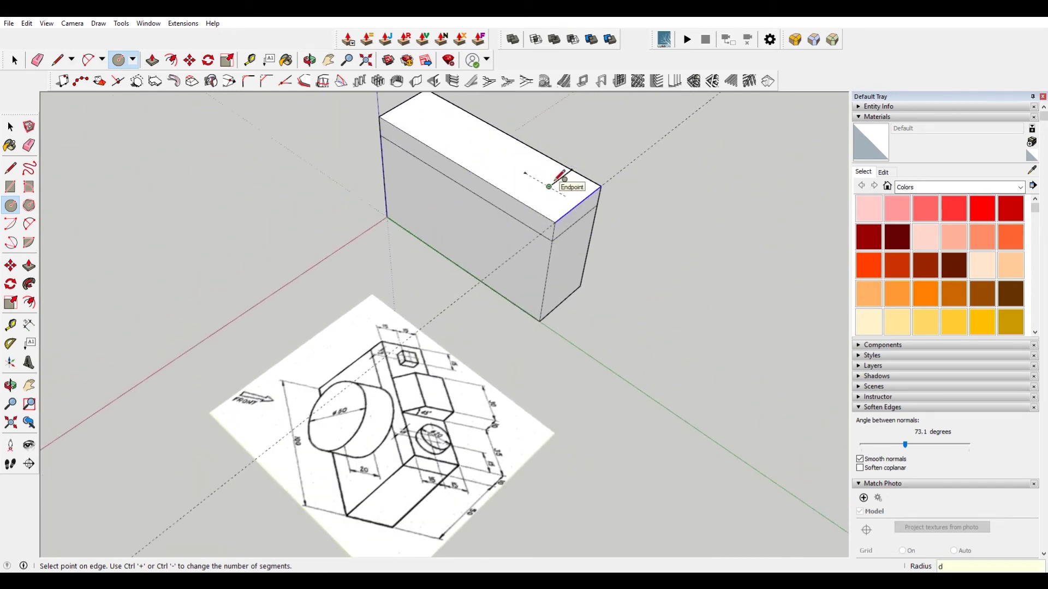
text(20)
key(Return)
click(549, 187)
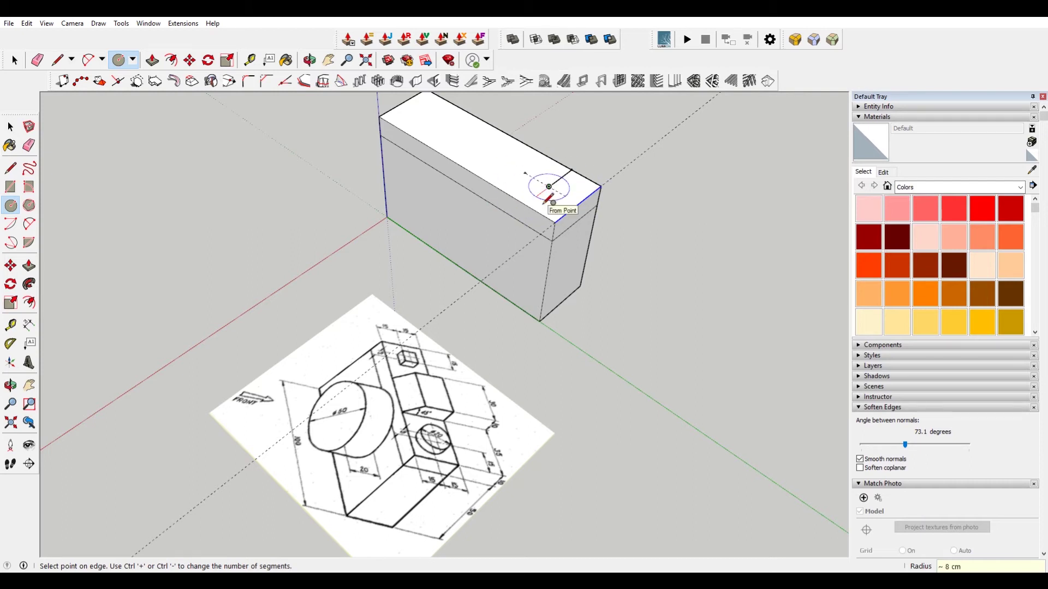
key(Escape)
click(549, 186)
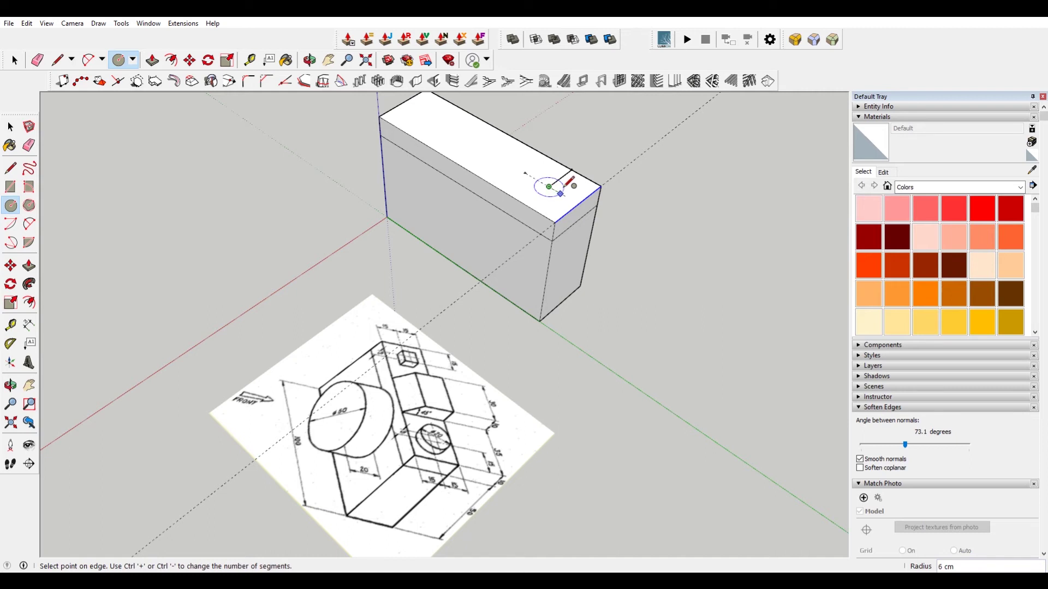
click(568, 184)
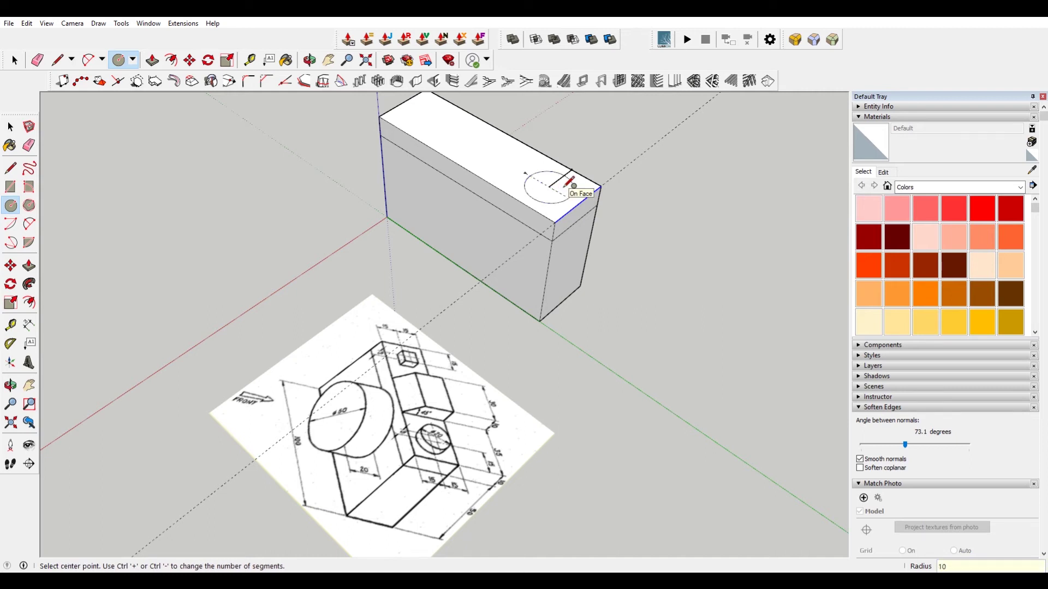
scroll(545, 191, up, 5)
key(space)
- Delete the 15 cm helper line and the dashed guide inside the circle
click(520, 213)
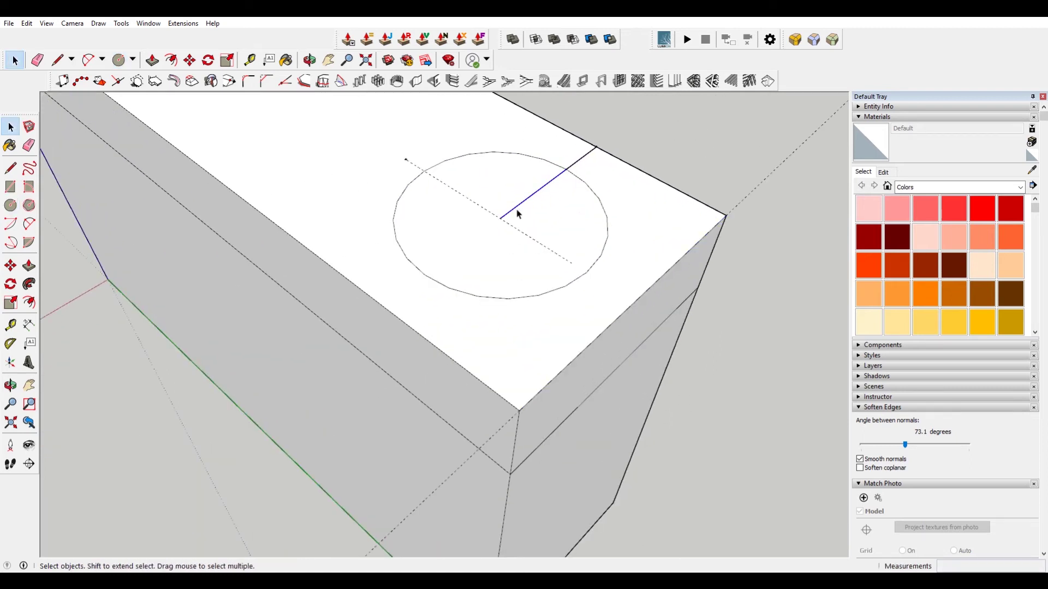
key(Delete)
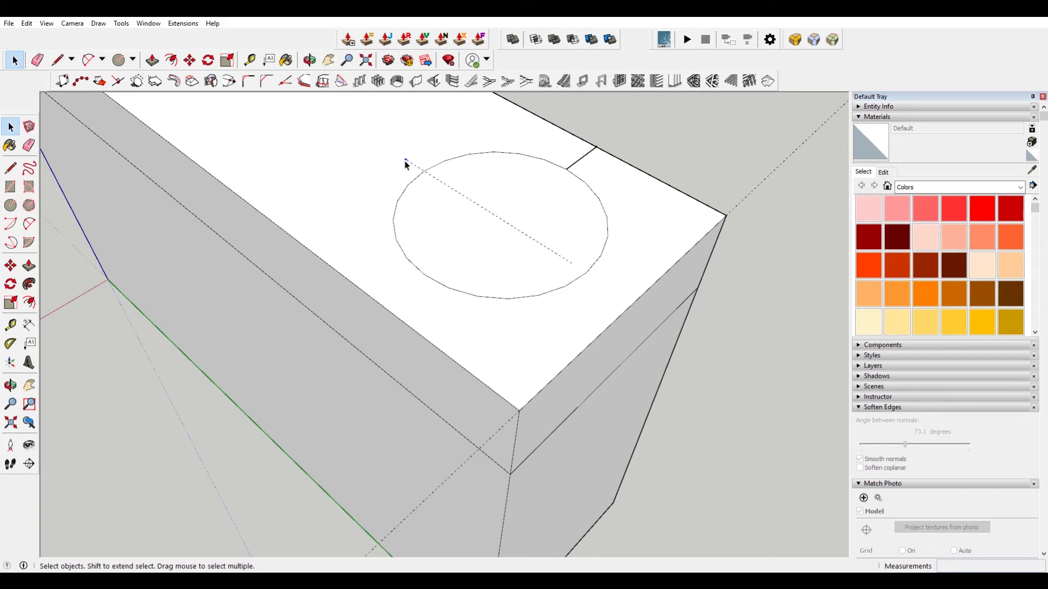
key(Delete)
scroll(619, 165, down, 5)
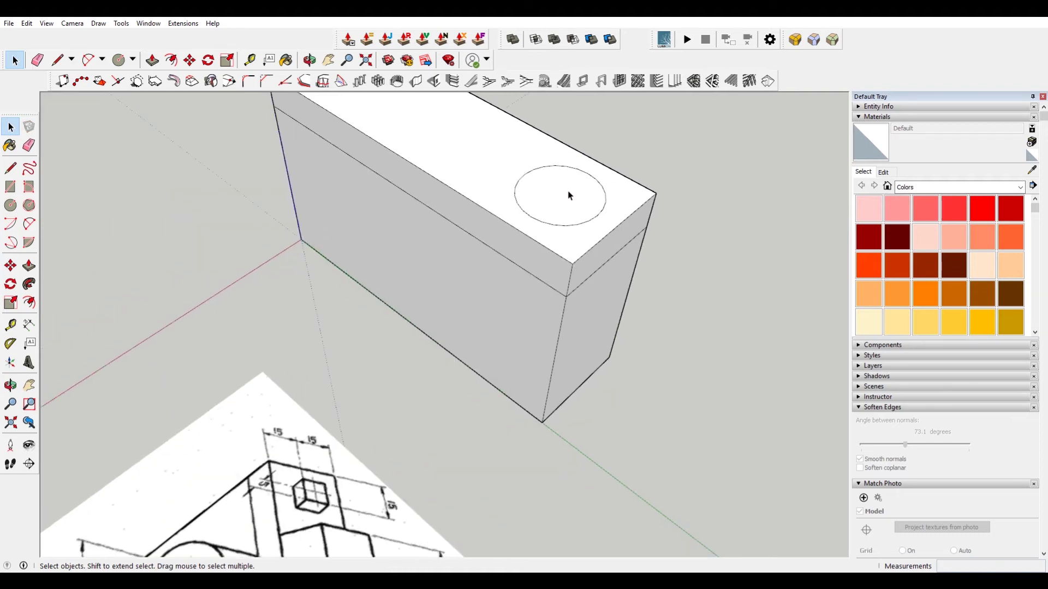
scroll(570, 194, down, 5)
scroll(493, 380, up, 6)
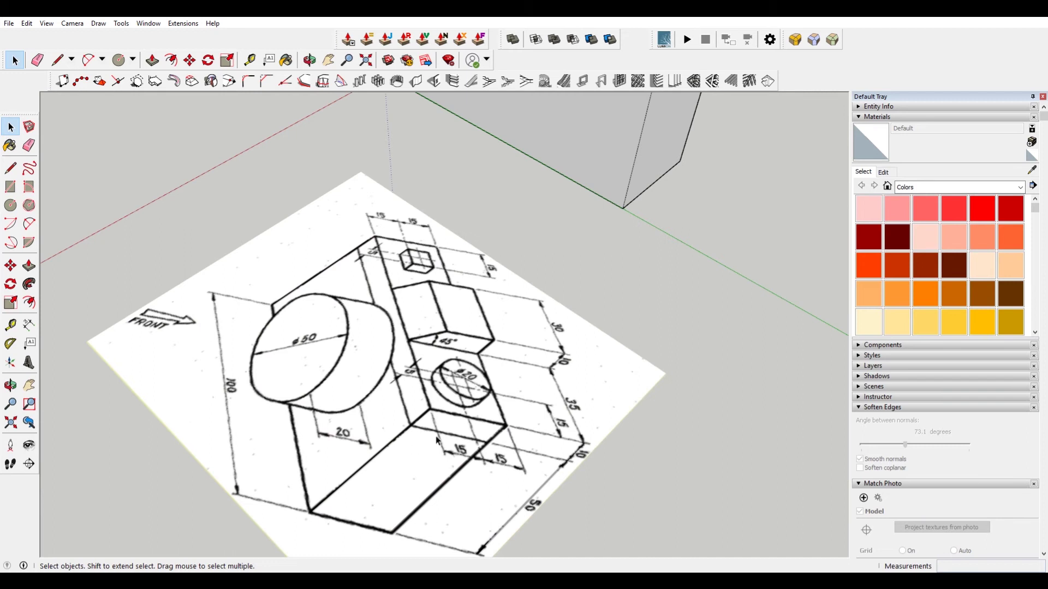
scroll(627, 262, down, 5)
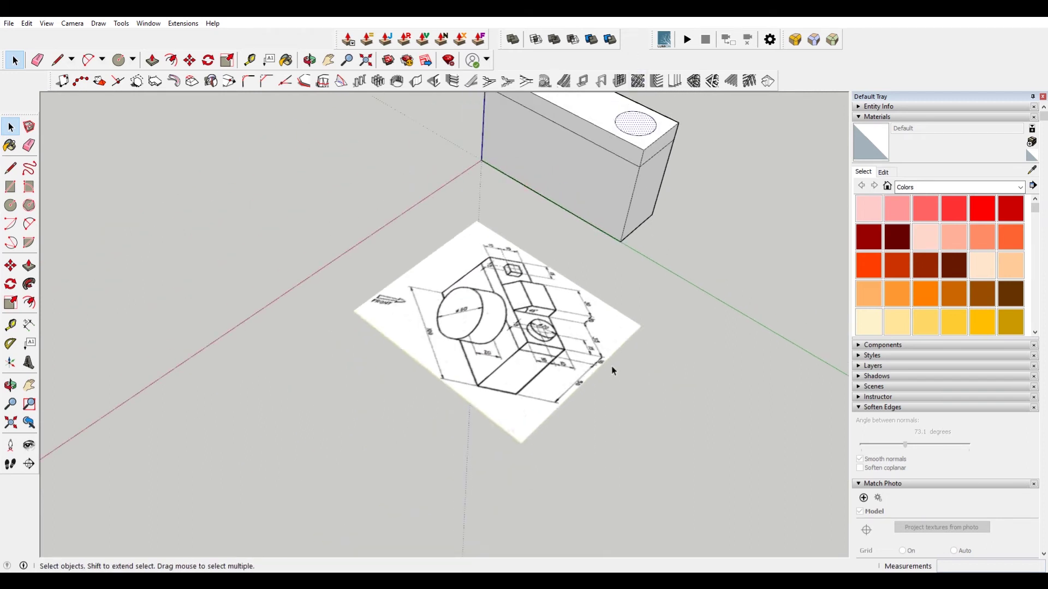
scroll(543, 361, up, 5)
scroll(437, 317, down, 4)
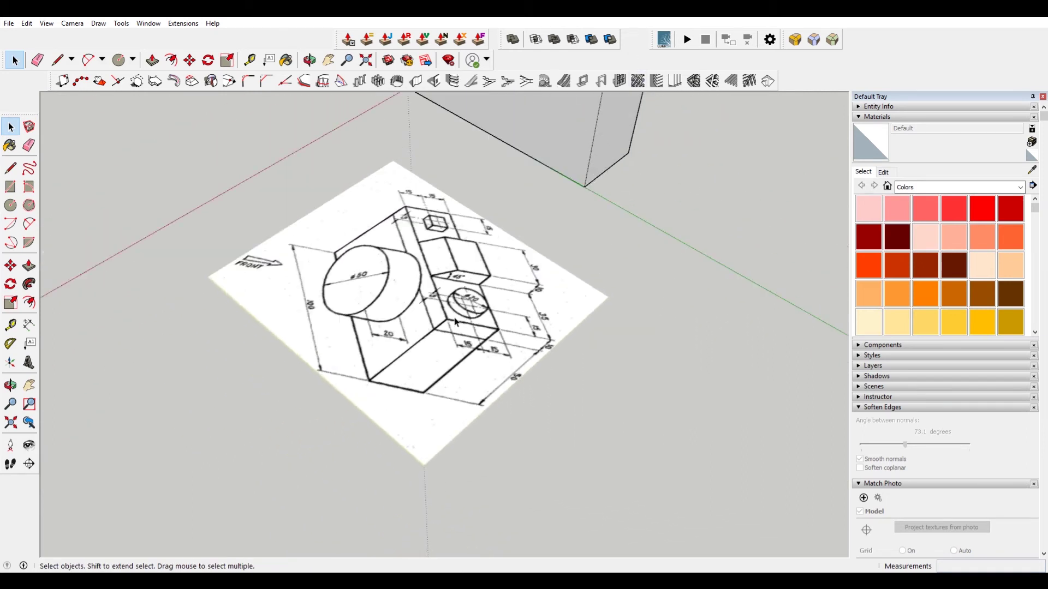
- Pull the circle up into a short cylinder on the box's top face
key(p)
scroll(497, 329, down, 3)
scroll(549, 171, up, 3)
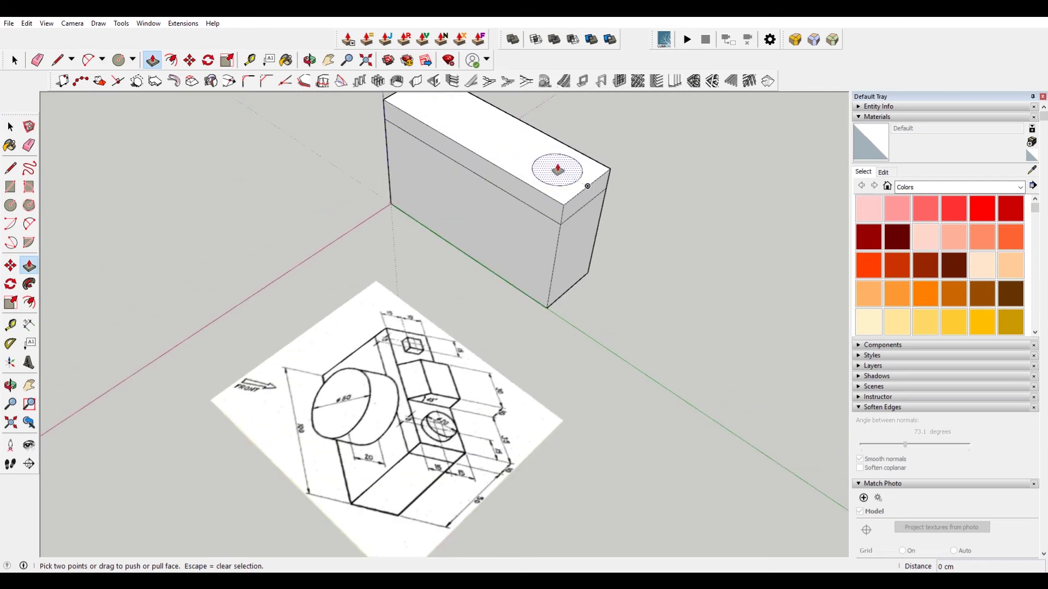
drag(550, 171, 561, 164)
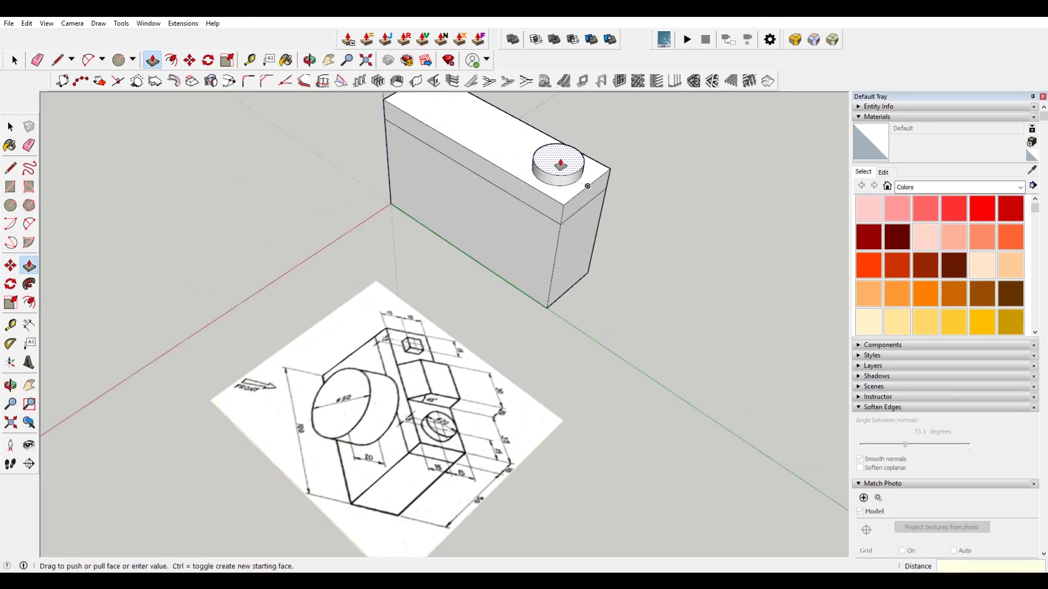
click(561, 164)
- Triple-click the box to select the body together with its cylinder
key(space)
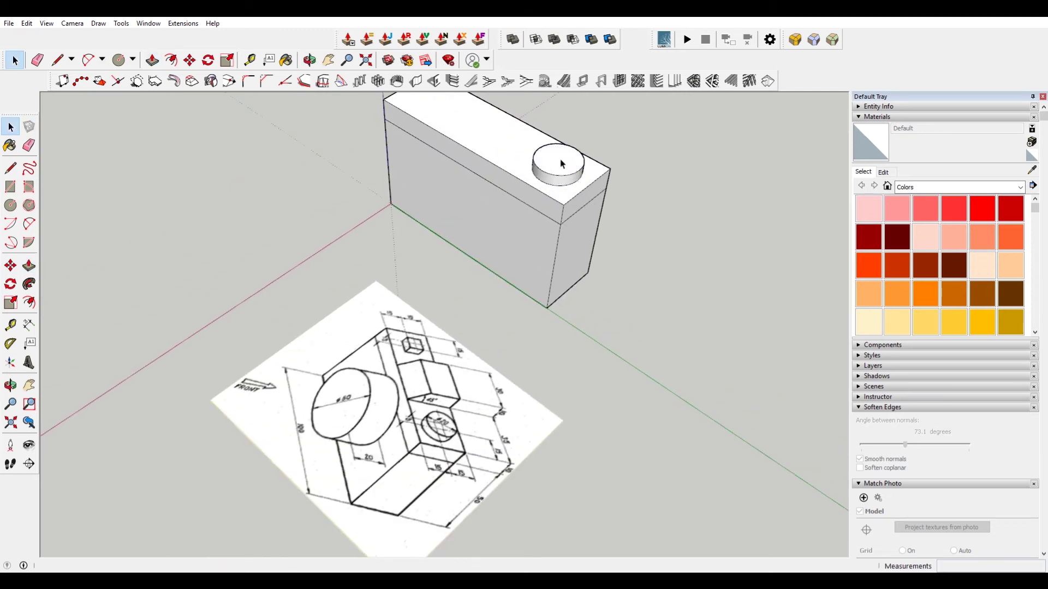
scroll(559, 175, down, 3)
scroll(532, 163, up, 5)
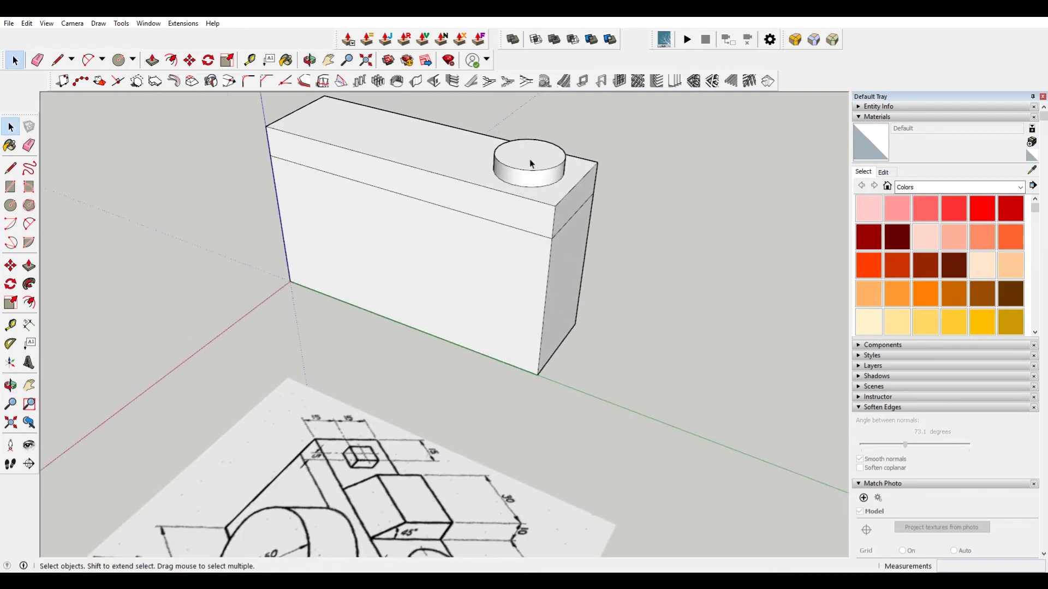
triple_click(537, 161)
scroll(549, 200, down, 2)
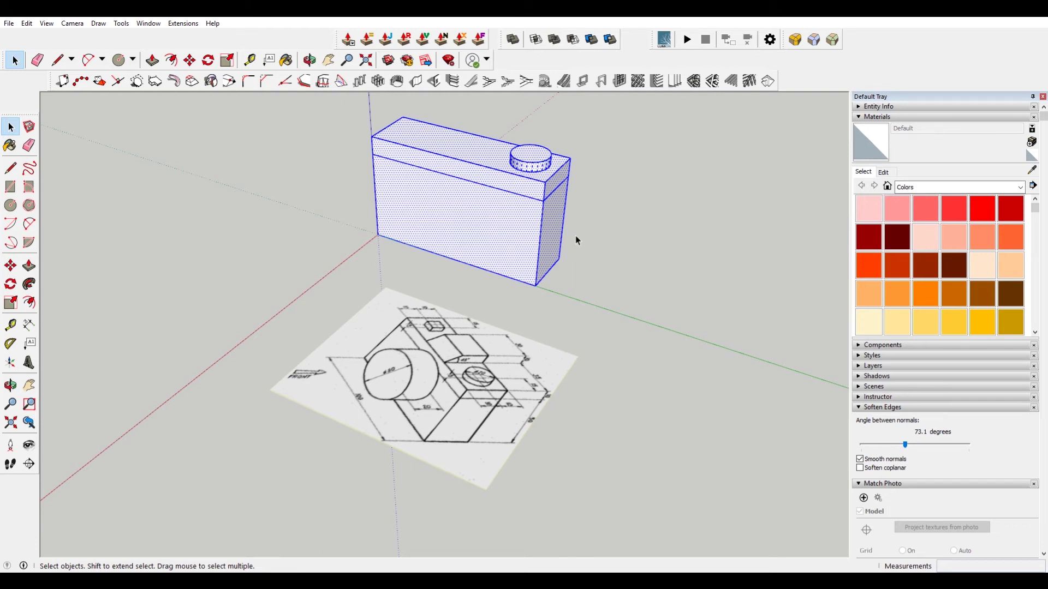
scroll(409, 401, up, 5)
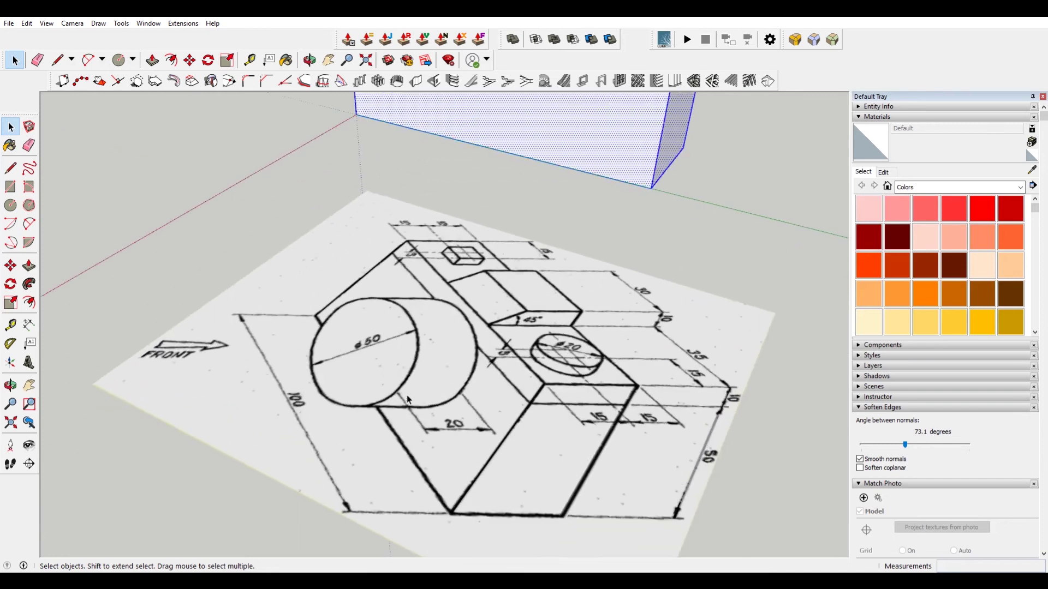
scroll(384, 380, down, 1)
scroll(385, 380, down, 2)
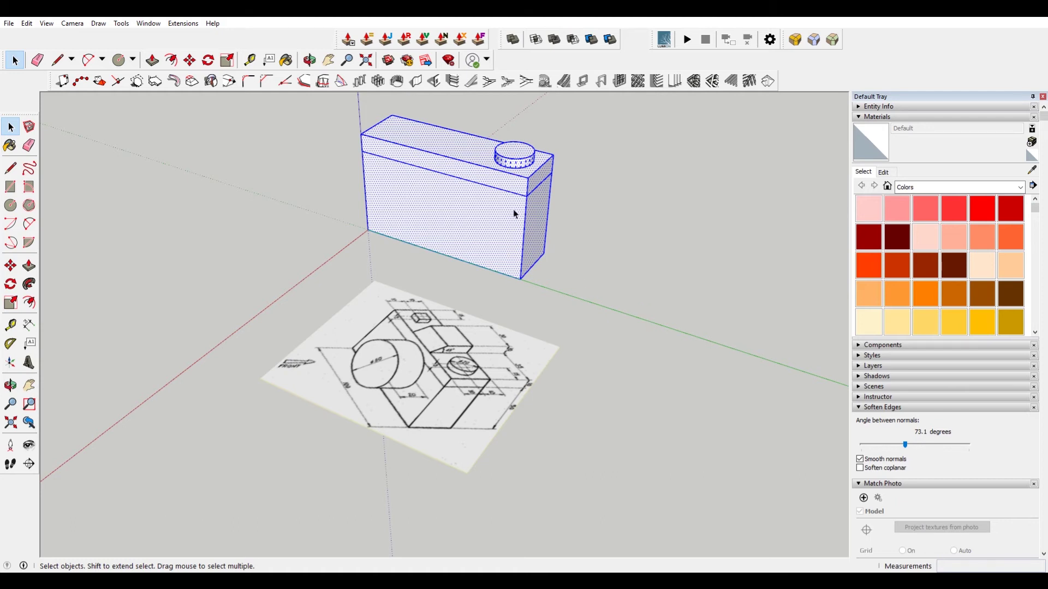
key(l)
scroll(534, 261, up, 4)
scroll(534, 261, down, 2)
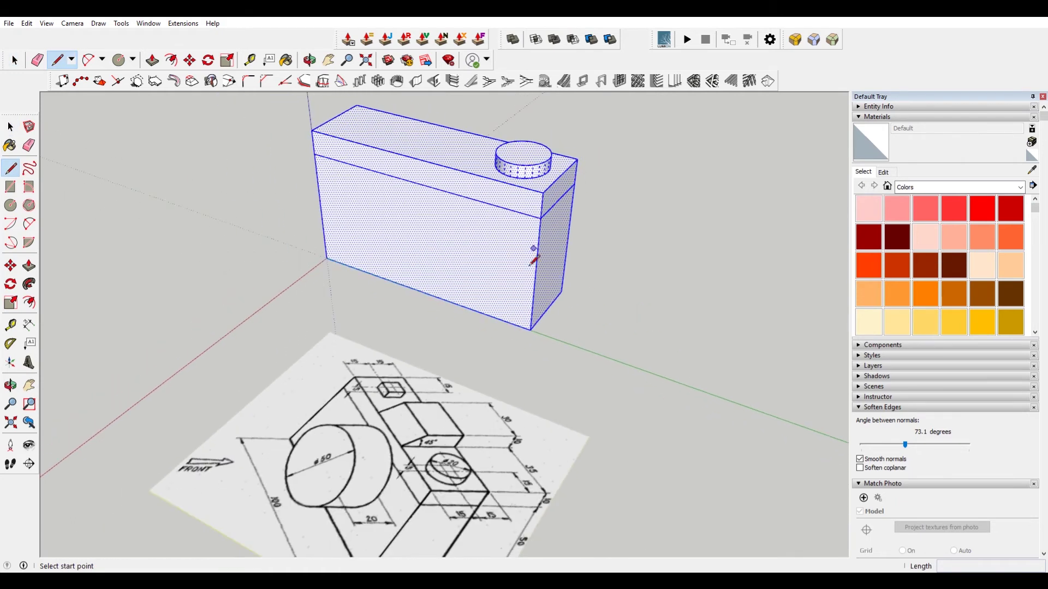
scroll(416, 440, up, 5)
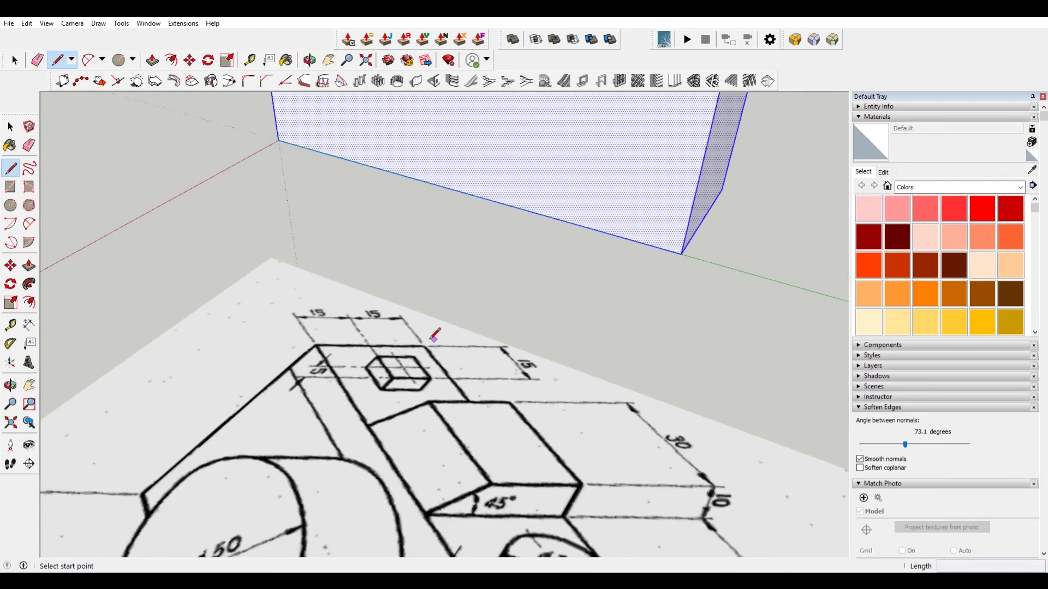
scroll(423, 352, down, 6)
key(space)
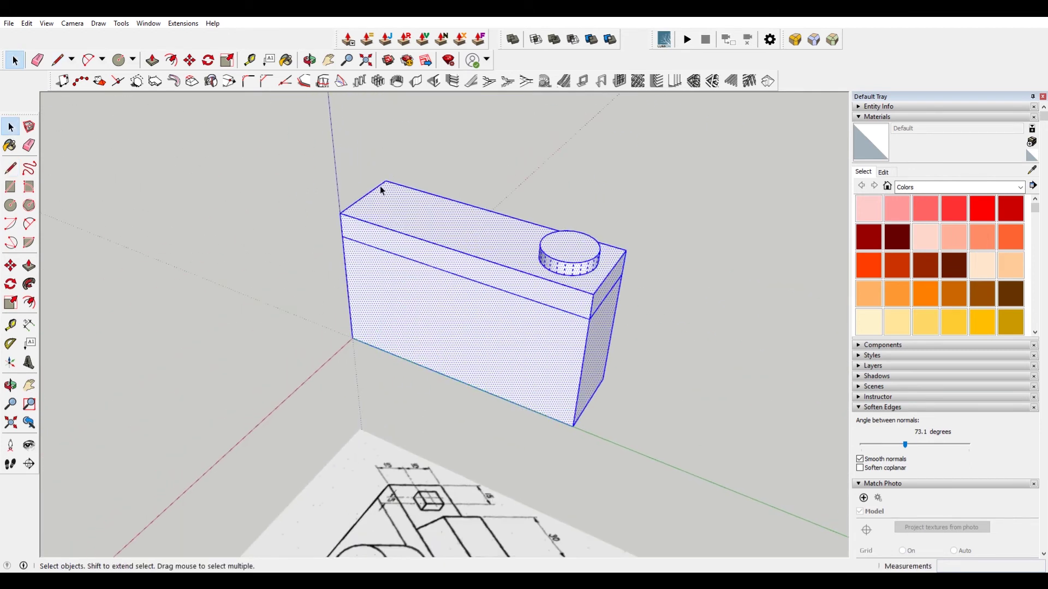
click(382, 187)
scroll(382, 189, up, 2)
- Copy the box's top-left edge 15 cm along the top face
key(m)
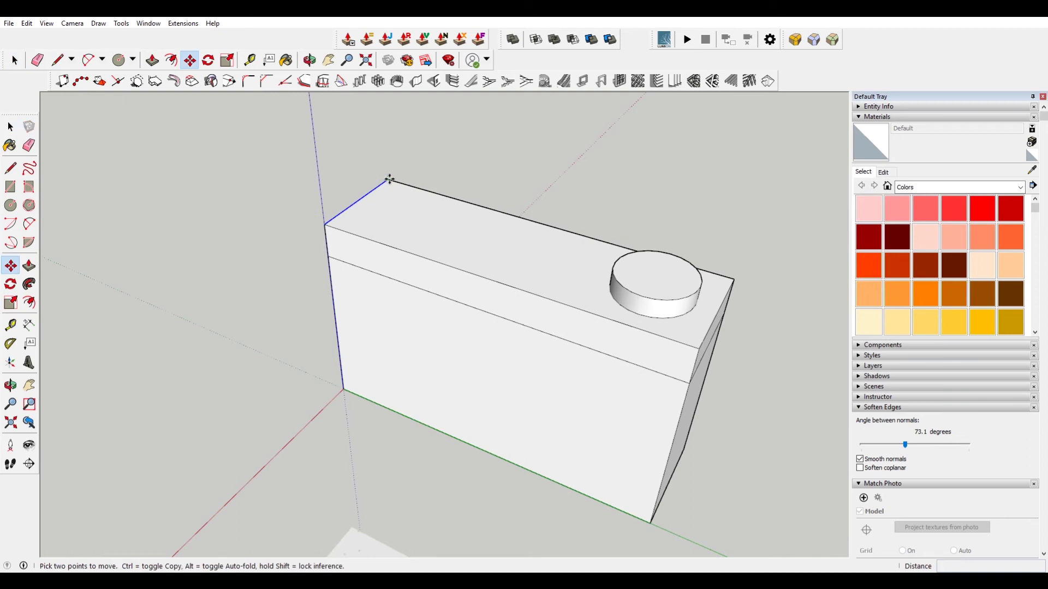
key(space)
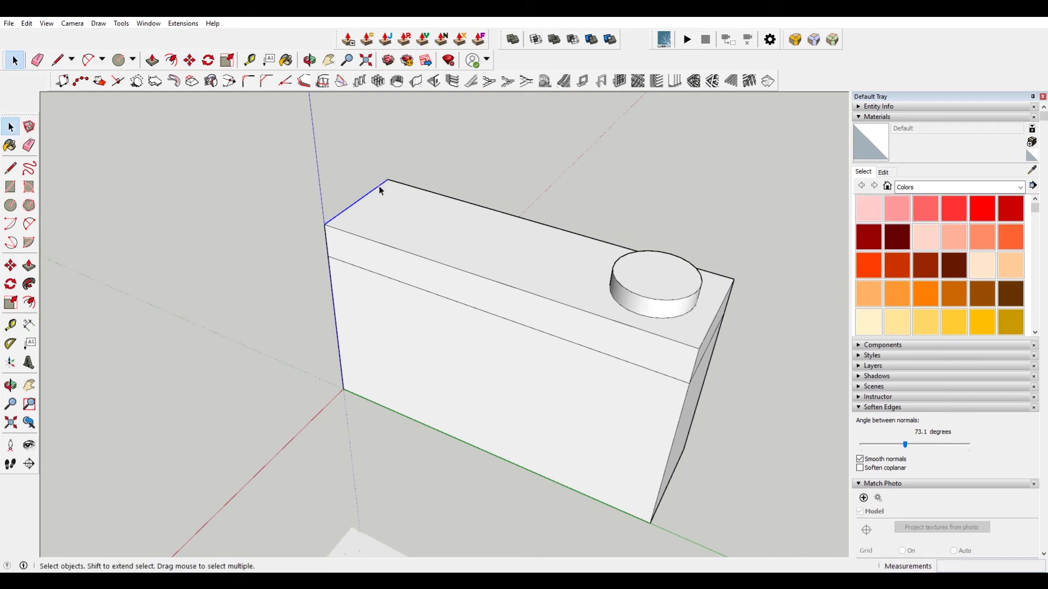
key(m)
click(388, 179)
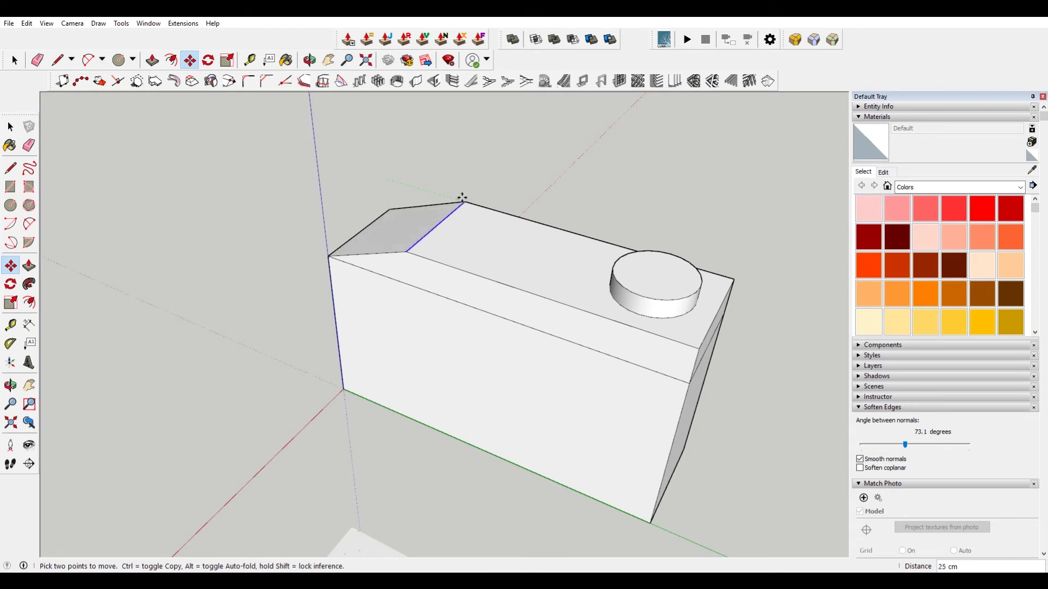
key(ctrl)
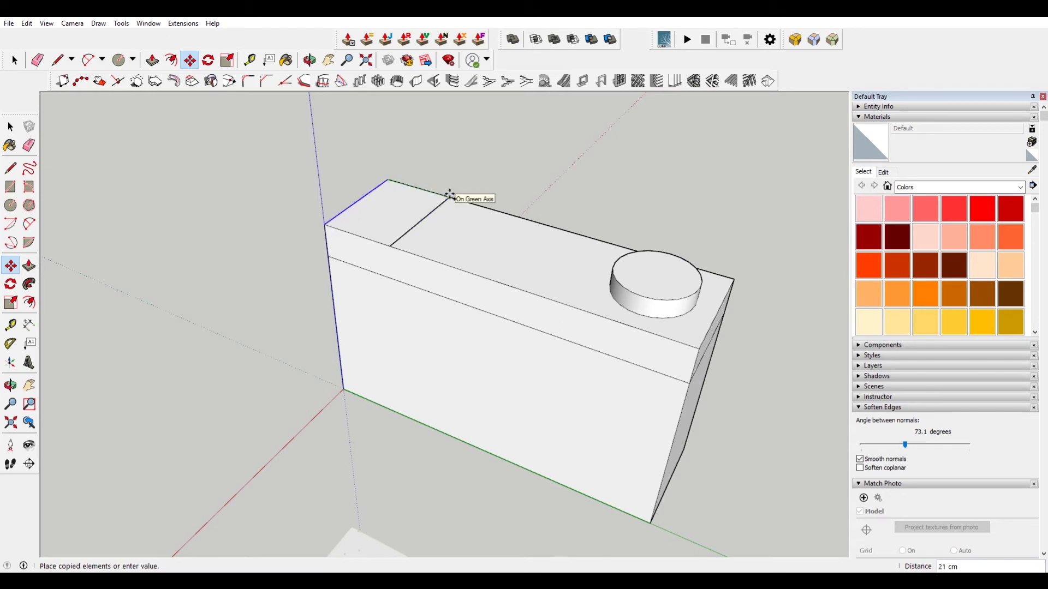
text(15)
key(Return)
key(space)
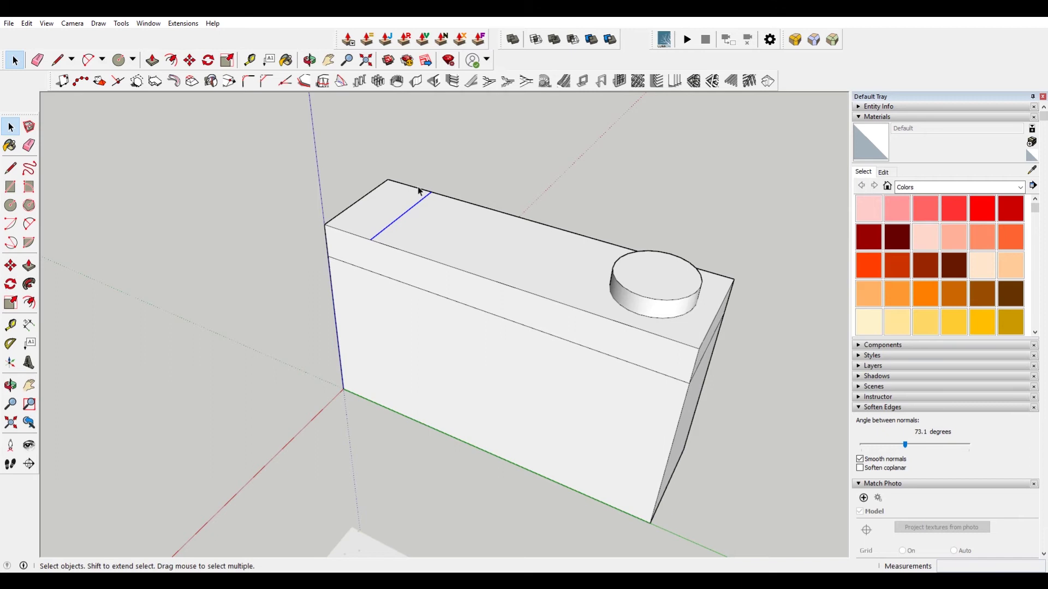
- Copy the new edge another 15 cm along the top face
key(m)
click(433, 192)
key(ctrl)
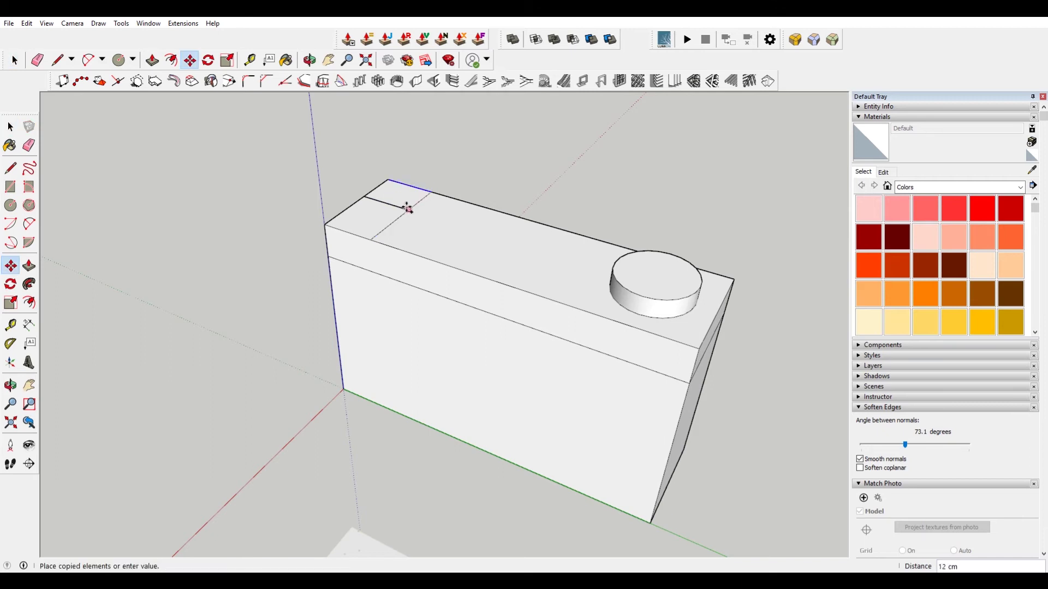
text(15)
key(Return)
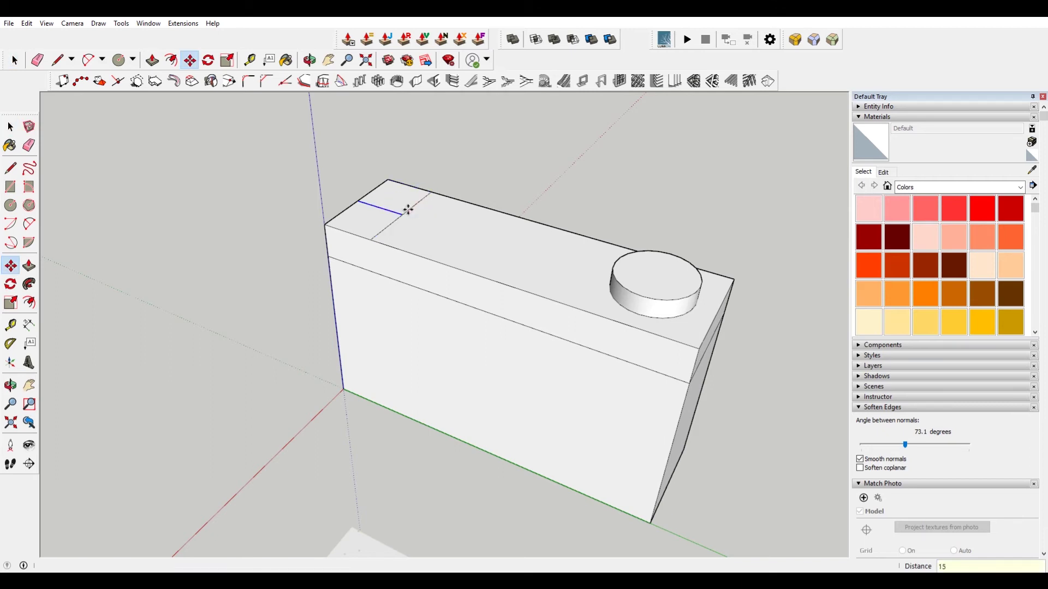
key(c)
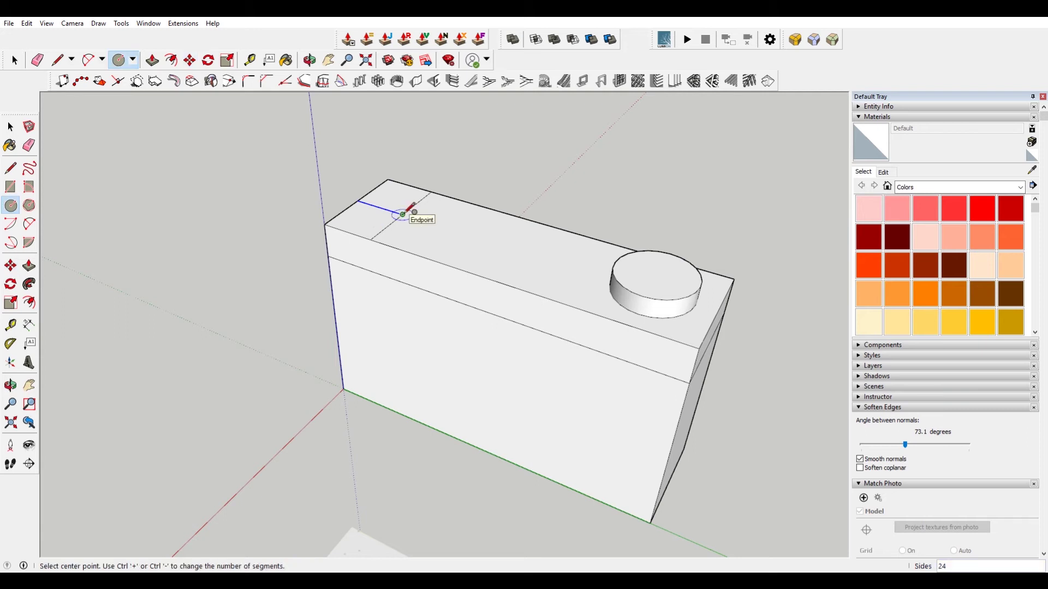
scroll(403, 215, down, 5)
scroll(433, 403, up, 6)
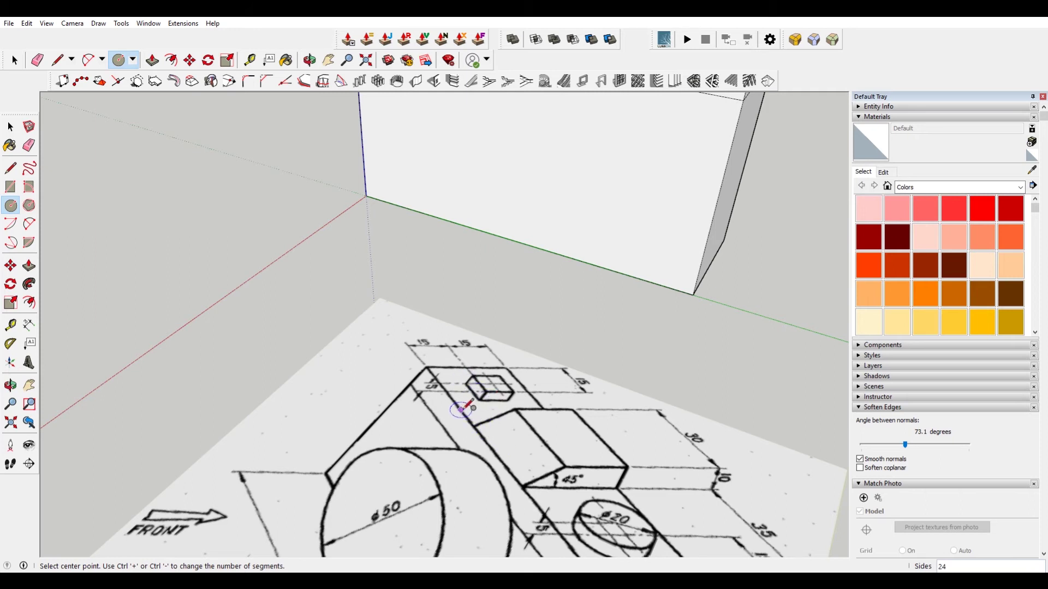
mouse_move(518, 354)
middle_down()
mouse_move(570, 409)
mouse_move(546, 382)
mouse_move(554, 358)
mouse_move(568, 390)
mouse_move(490, 367)
middle_up()
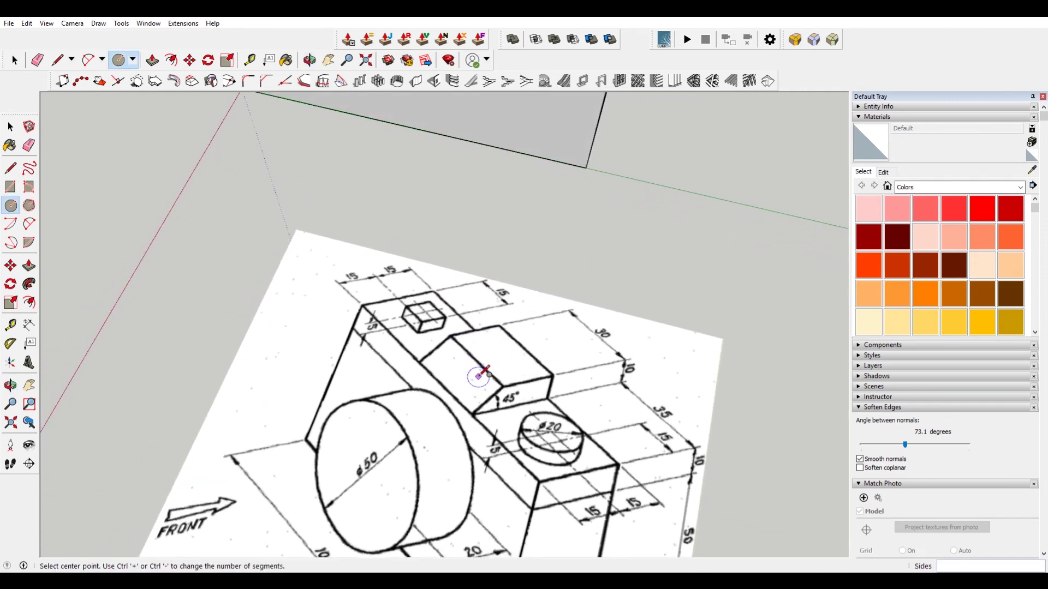
scroll(465, 329, down, 6)
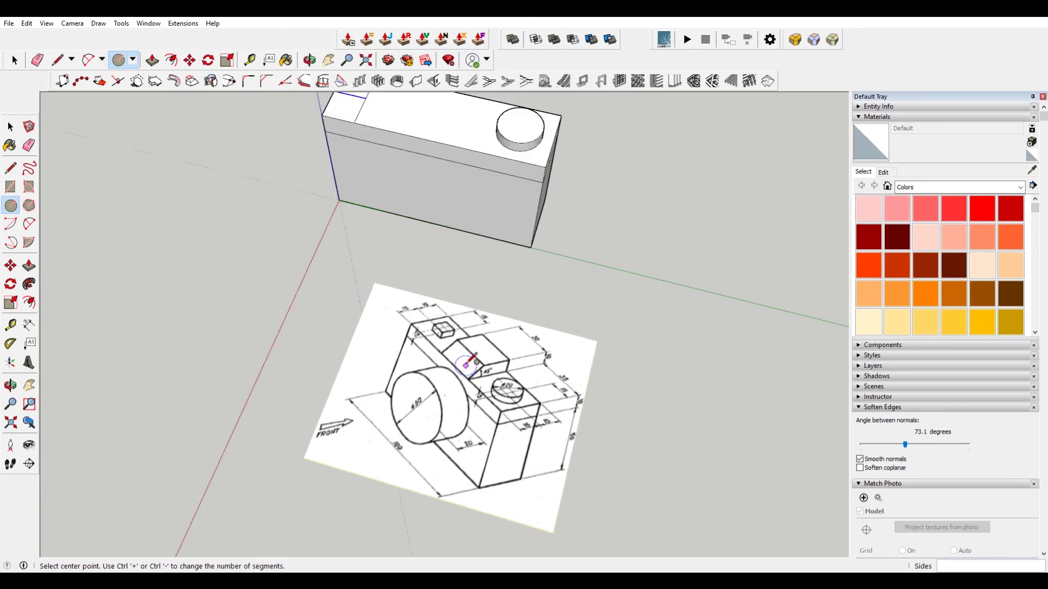
mouse_move(464, 419)
middle_down()
mouse_move(402, 236)
mouse_move(452, 366)
middle_up()
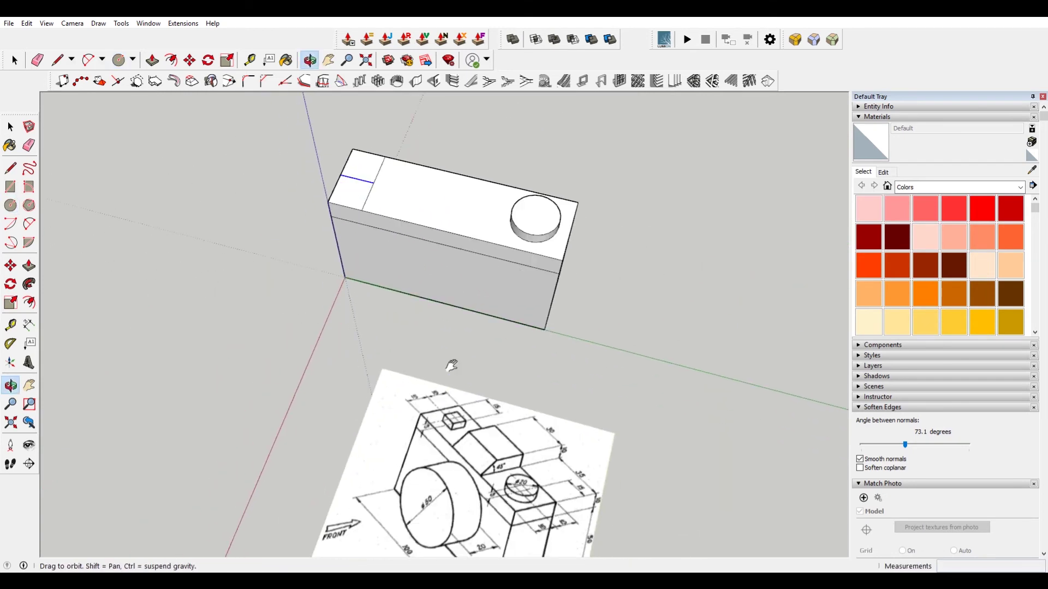
scroll(456, 420, up, 4)
scroll(444, 386, up, 2)
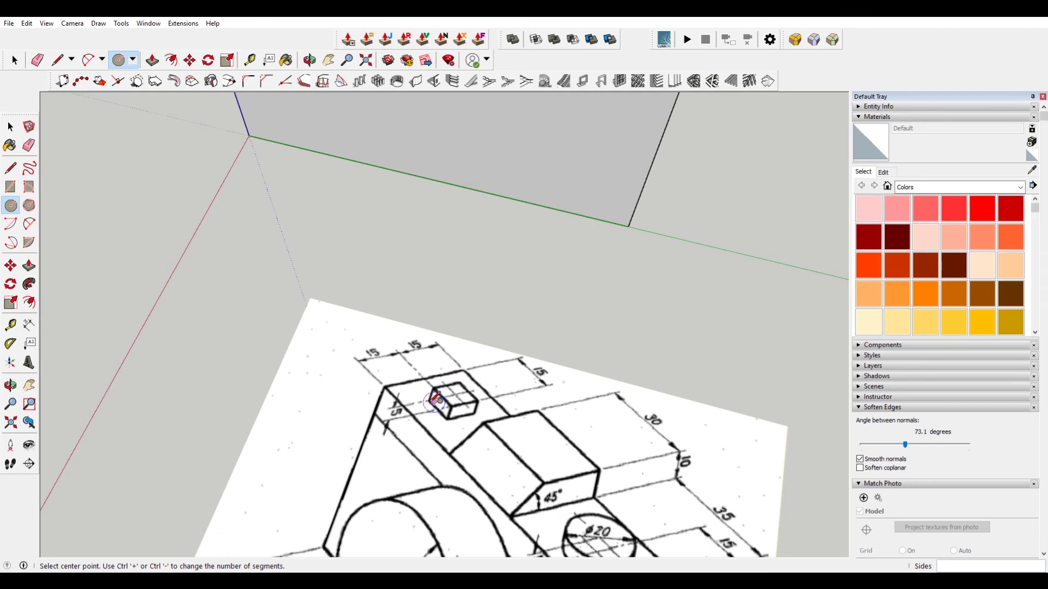
scroll(444, 397, down, 5)
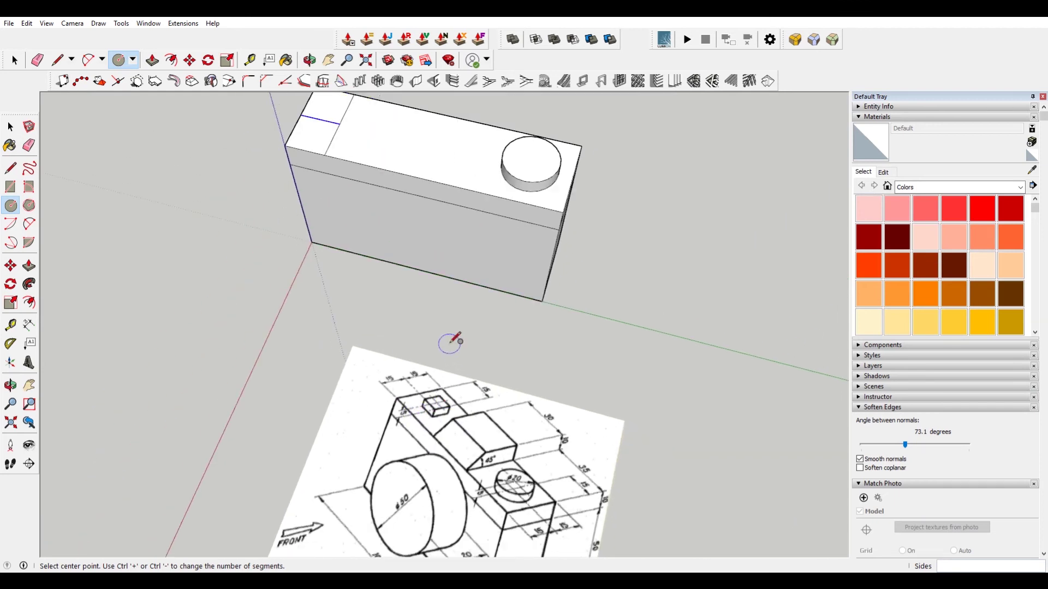
middle_drag(402, 206, 386, 245)
scroll(386, 245, up, 5)
key(r)
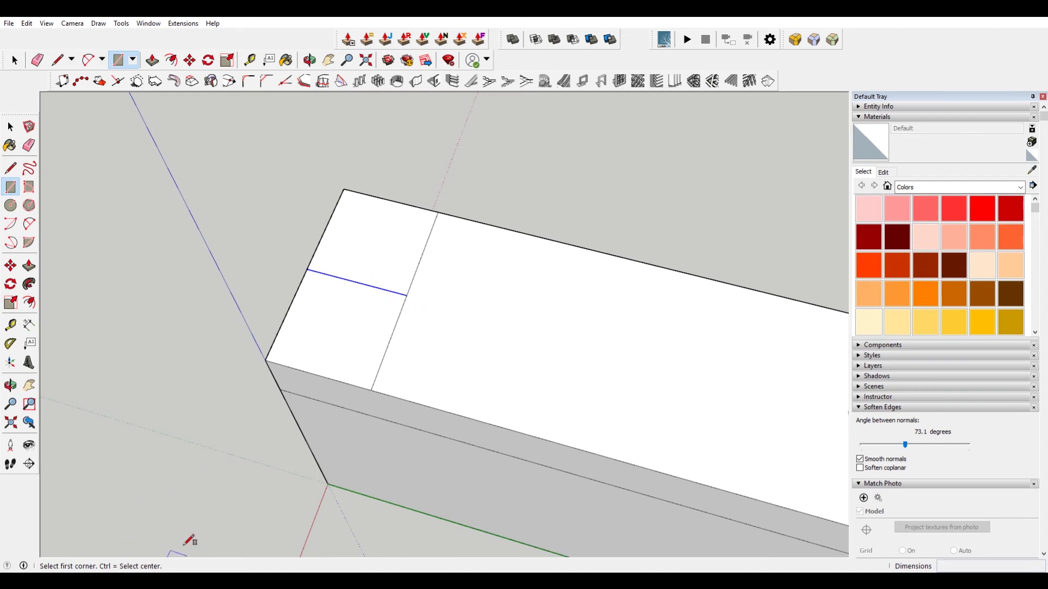
- Draw a 10 by 10 cm square centred where the marking lines cross
key(ctrl)
click(407, 295)
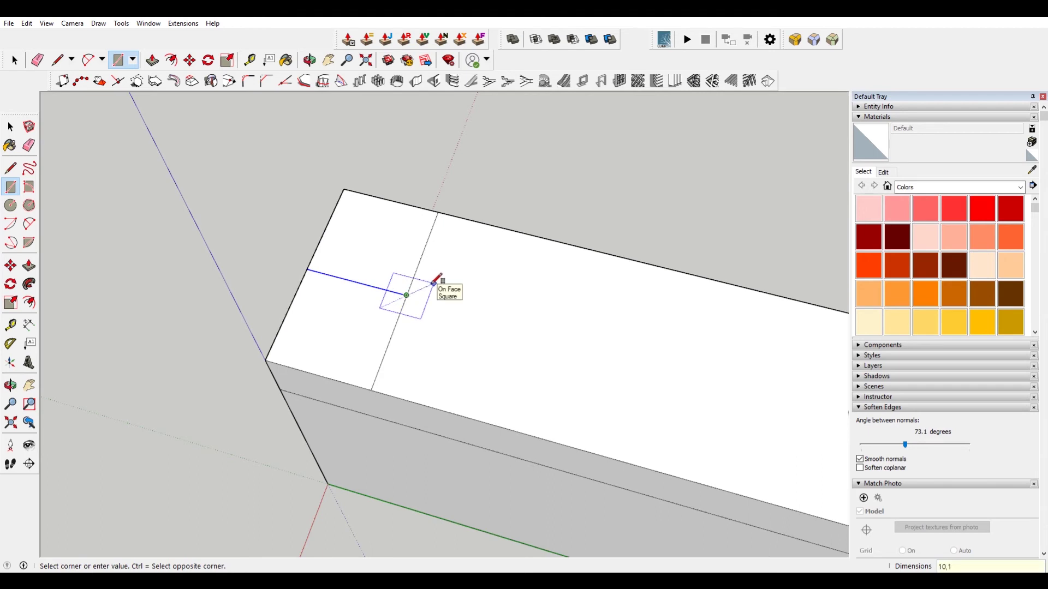
key(Return)
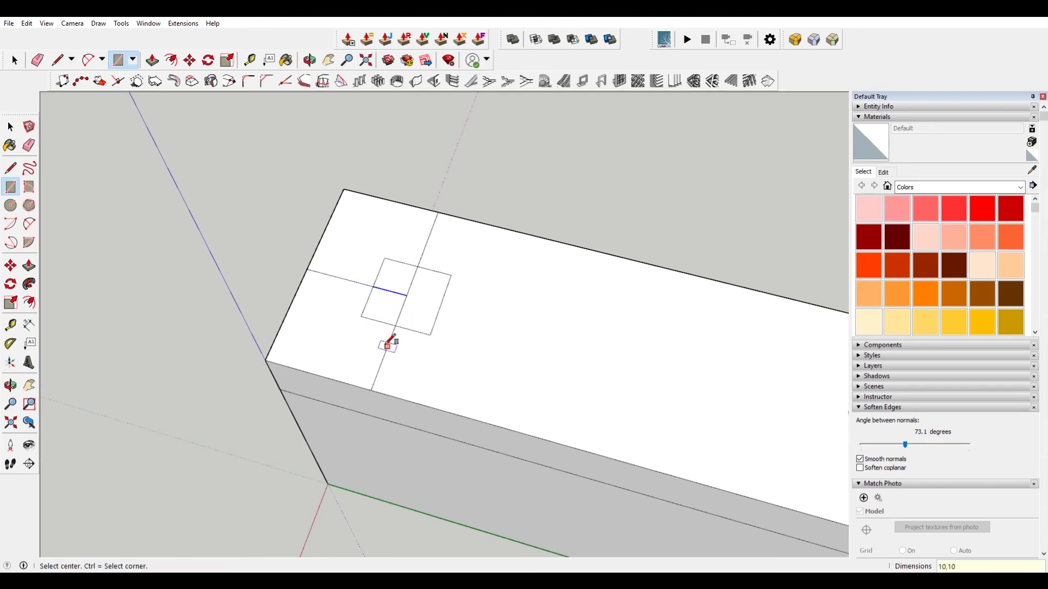
scroll(388, 339, up, 1)
key(space)
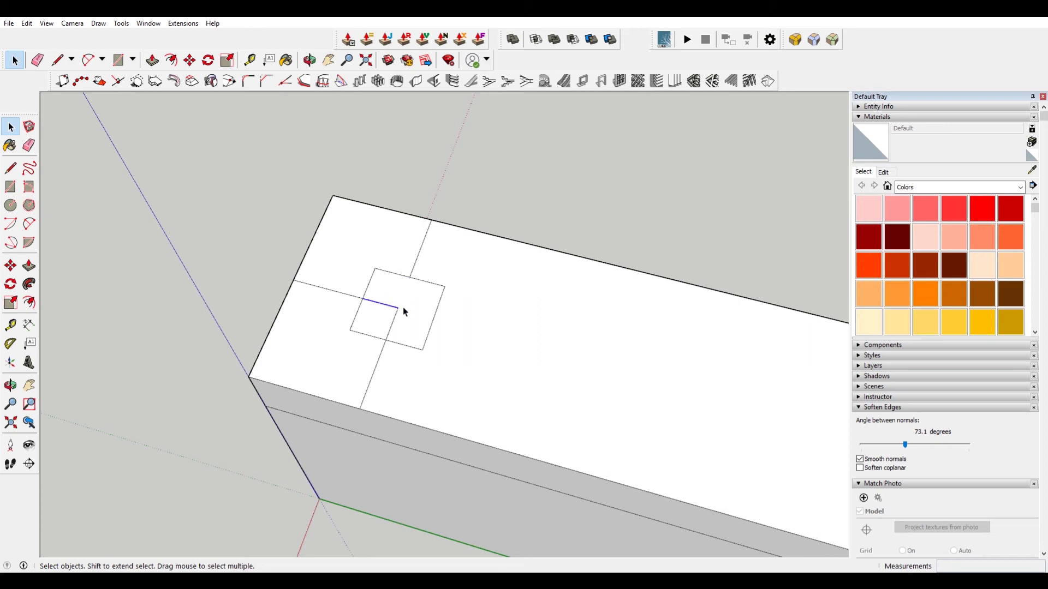
- Erase the short inner edge and leftover marking lines around the square
key(Delete)
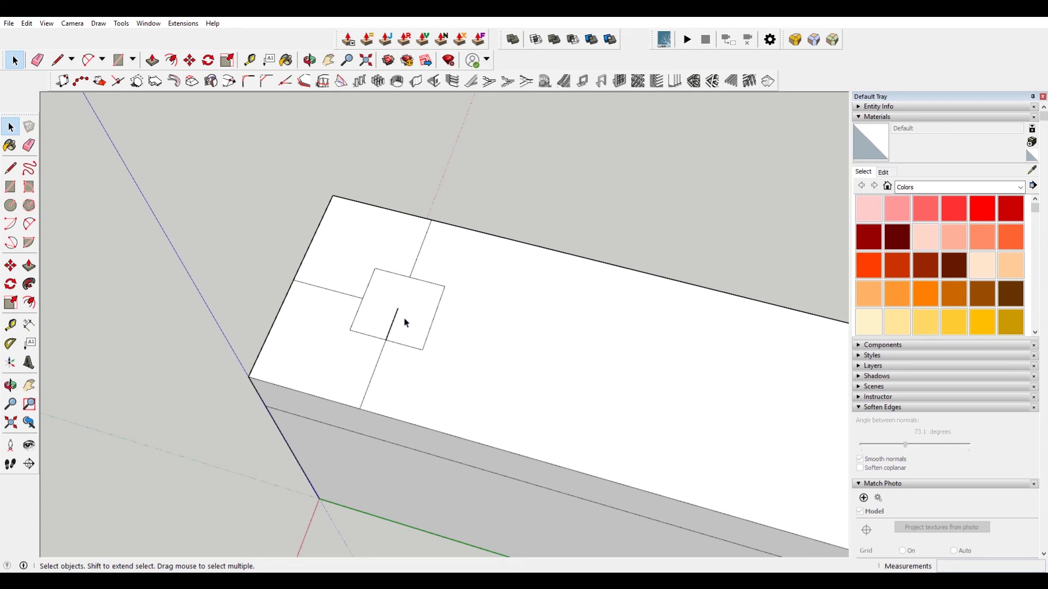
key(e)
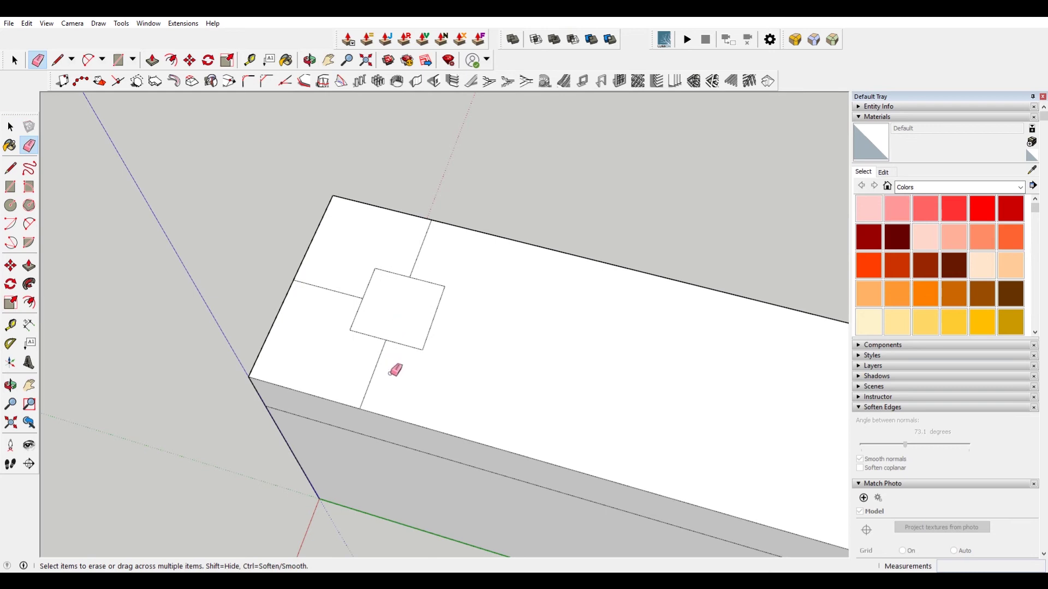
mouse_move(398, 367)
mouse_down()
mouse_move(336, 351)
mouse_move(329, 298)
mouse_move(361, 272)
mouse_move(440, 262)
mouse_up()
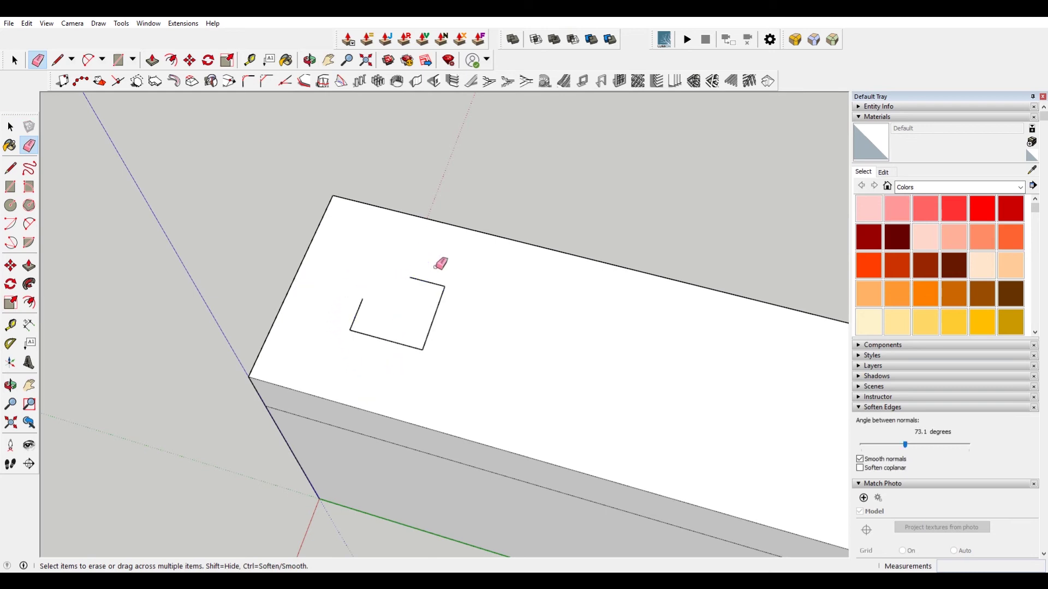
key(ctrl+z)
mouse_move(402, 379)
mouse_down()
mouse_move(326, 357)
mouse_move(322, 300)
mouse_move(357, 263)
mouse_move(405, 254)
mouse_move(444, 263)
mouse_up()
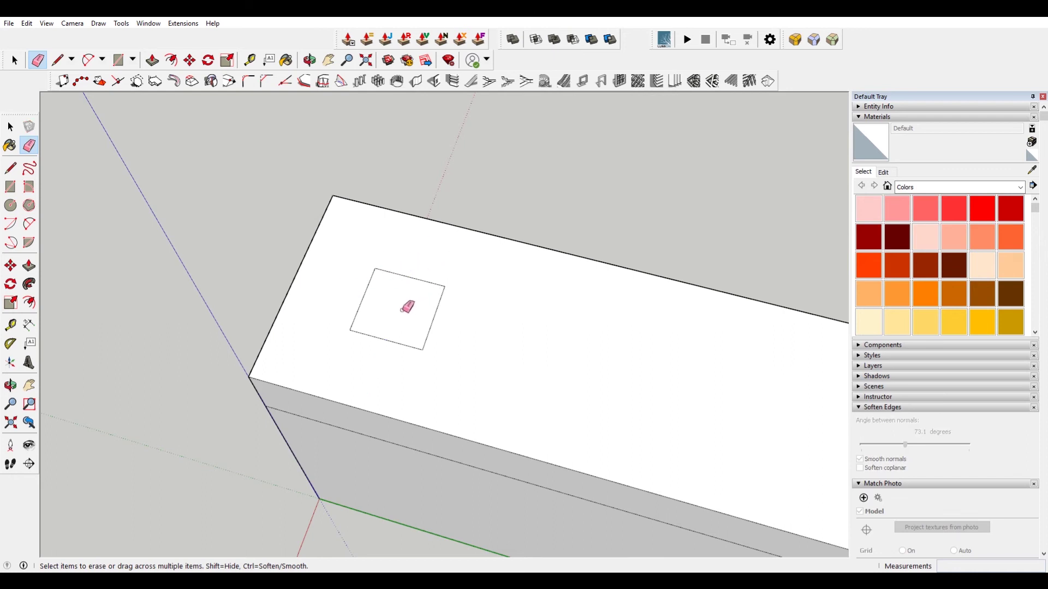
- Pull the square up 5 cm into the viewfinder block
key(p)
drag(404, 318, 402, 305)
scroll(385, 299, down, 5)
mouse_move(384, 299)
middle_down()
mouse_move(386, 437)
mouse_move(335, 409)
middle_up()
scroll(433, 445, up, 6)
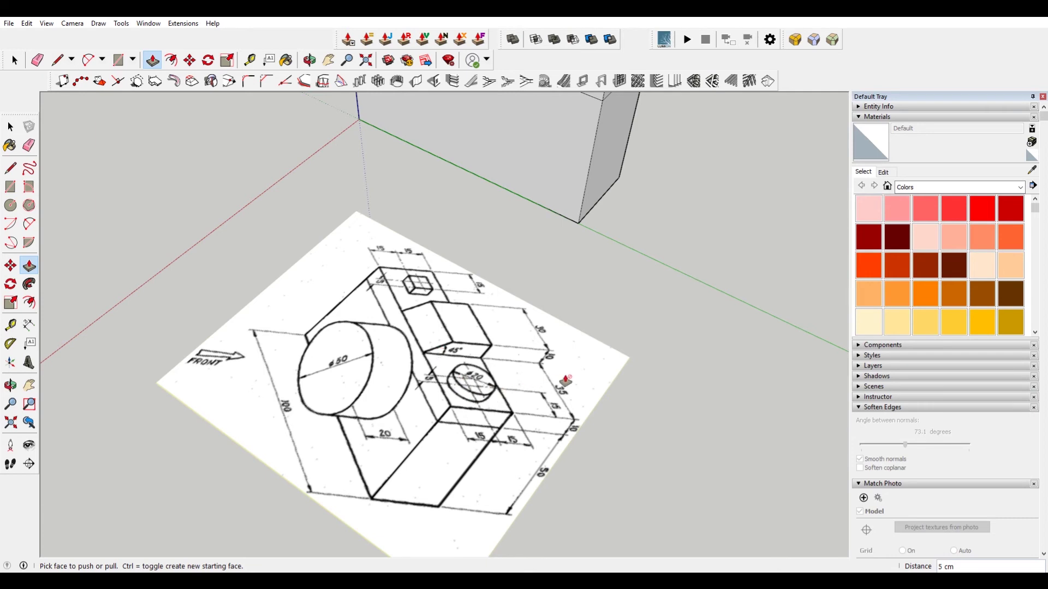
- Orbit between the reference drawing and the box to compare them
middle_drag(567, 380, 547, 371)
scroll(466, 347, up, 2)
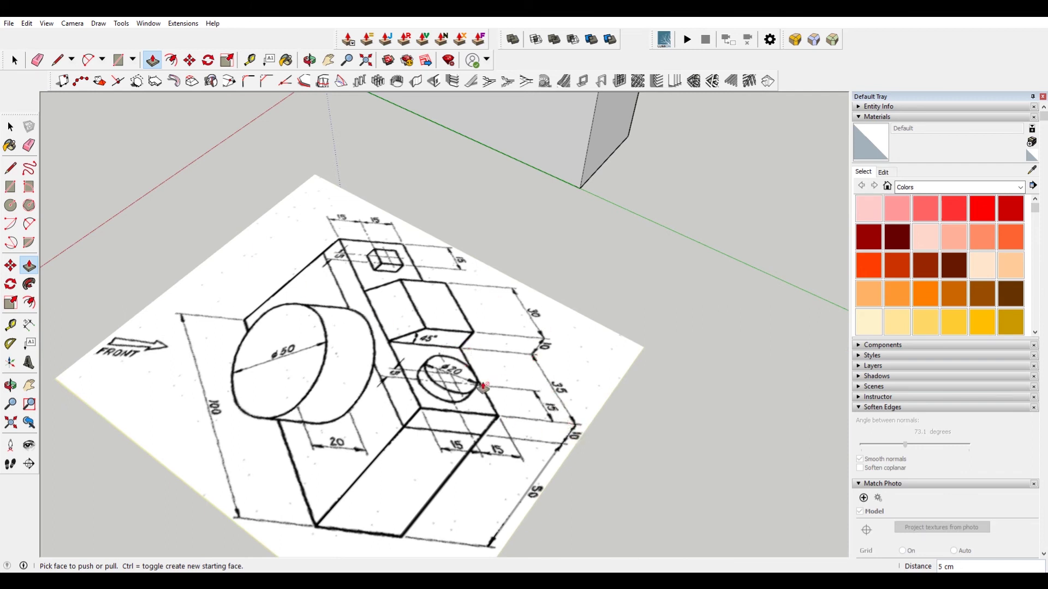
scroll(507, 275, down, 5)
middle_drag(508, 275, 508, 357)
scroll(575, 276, up, 3)
key(space)
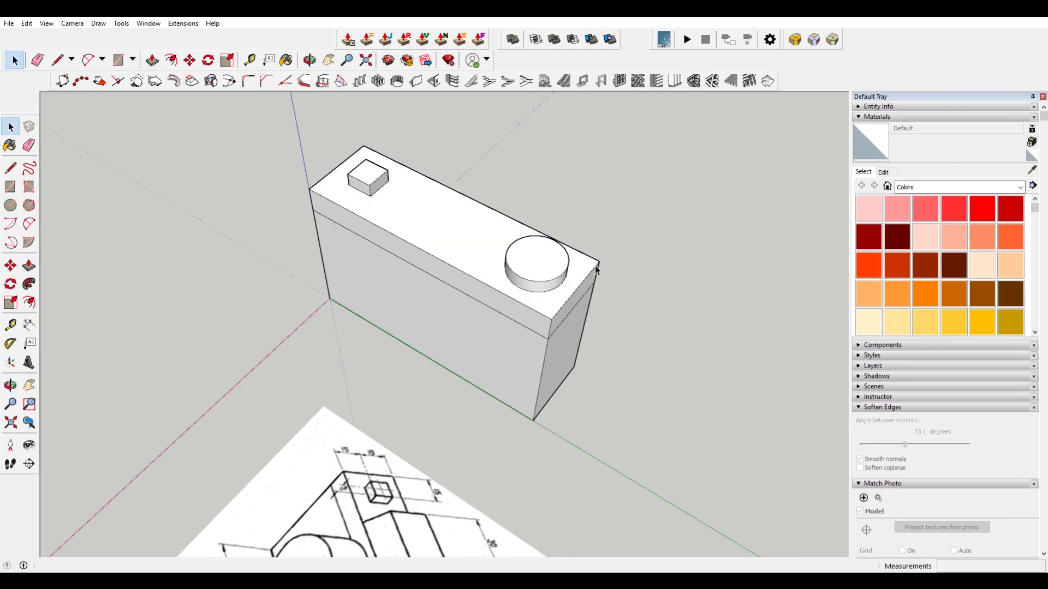
middle_drag(597, 270, 582, 257)
- Copy the top end edge 30 cm across the box's top face
key(m)
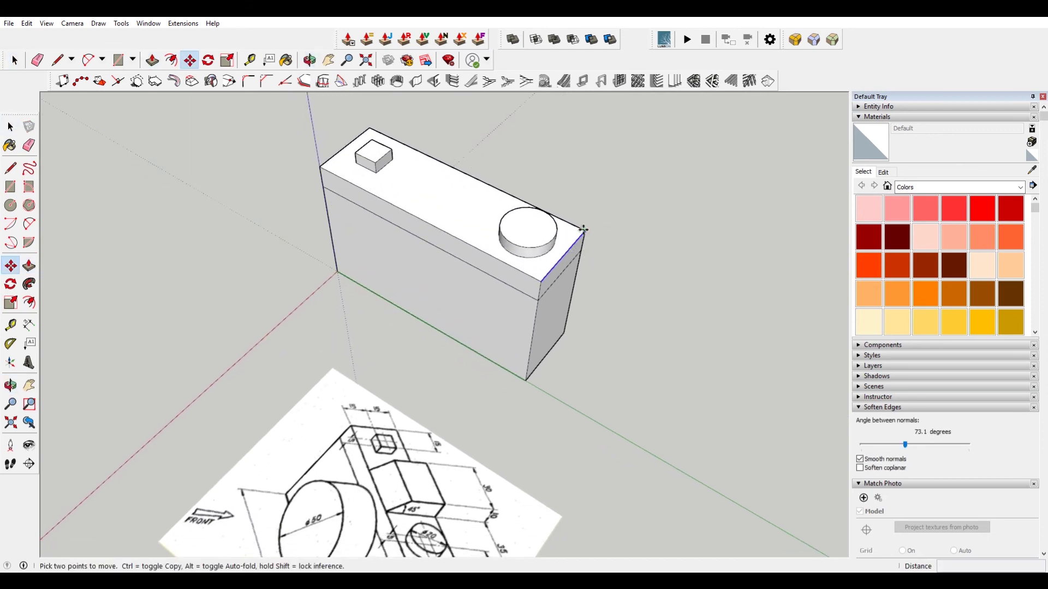
click(583, 229)
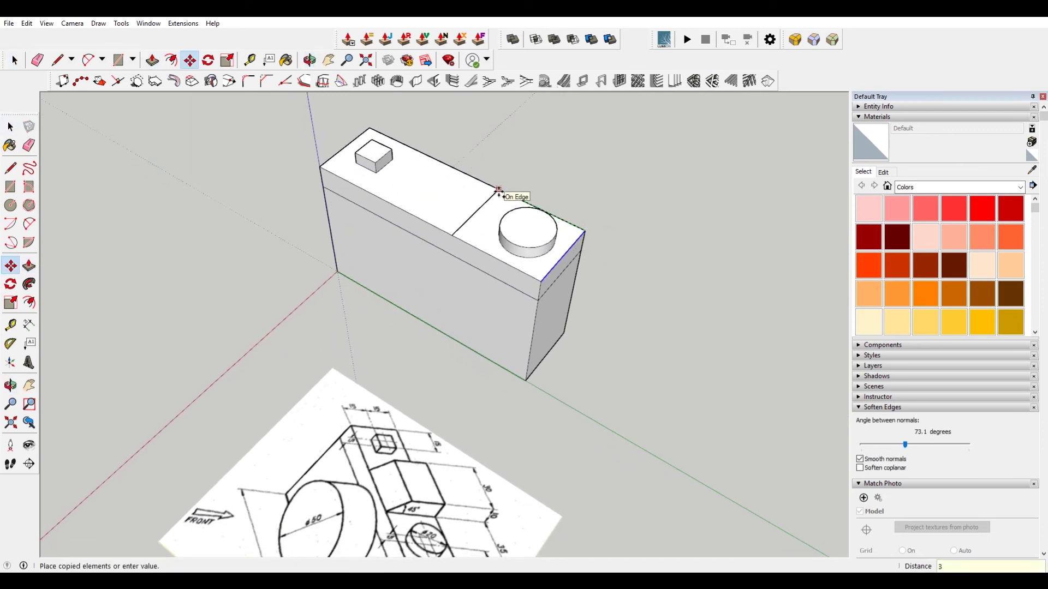
click(499, 191)
text(8)
key(Return)
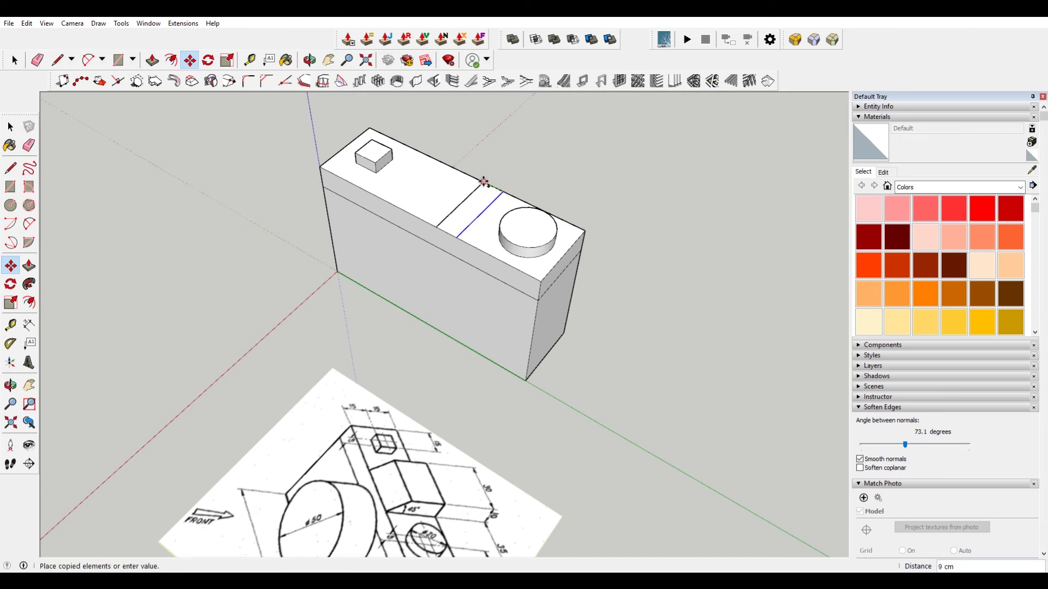
text(30)
key(Return)
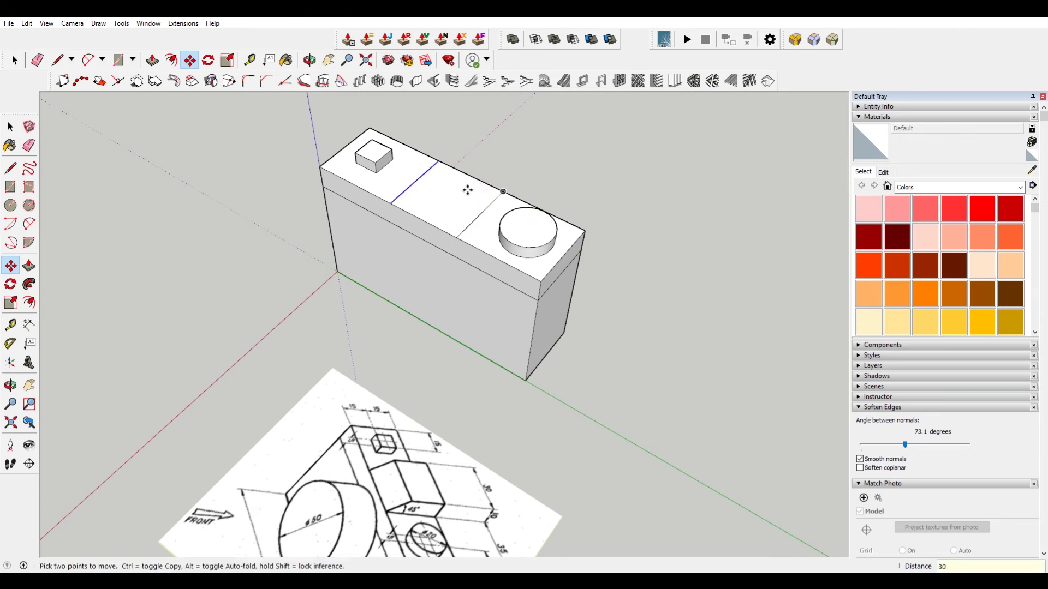
- Select the 30 cm strip and raise it 10 cm into a middle block
key(space)
click(464, 191)
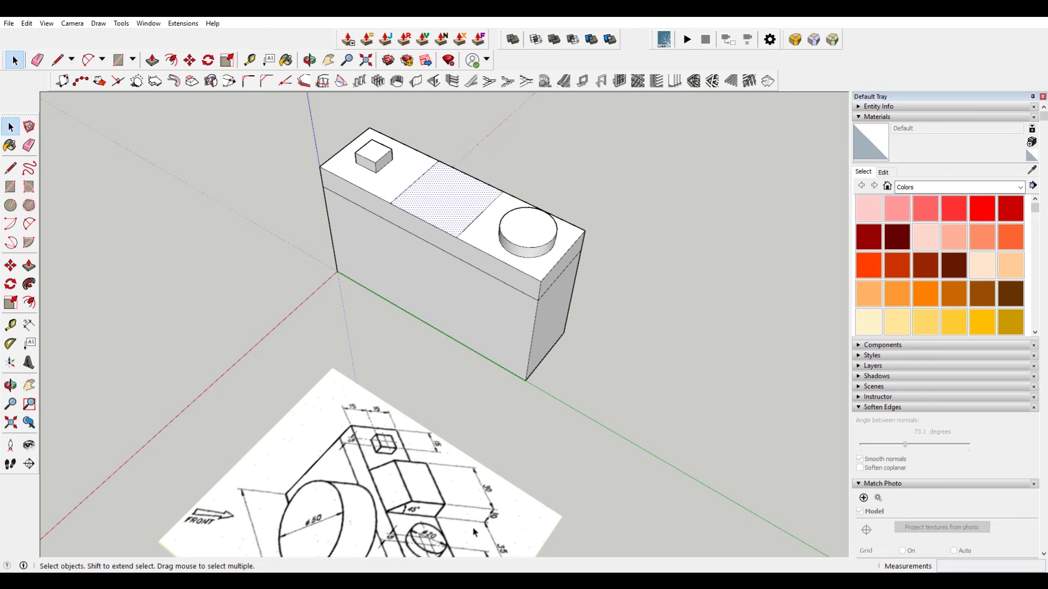
key(p)
double_click(503, 191)
click(504, 190)
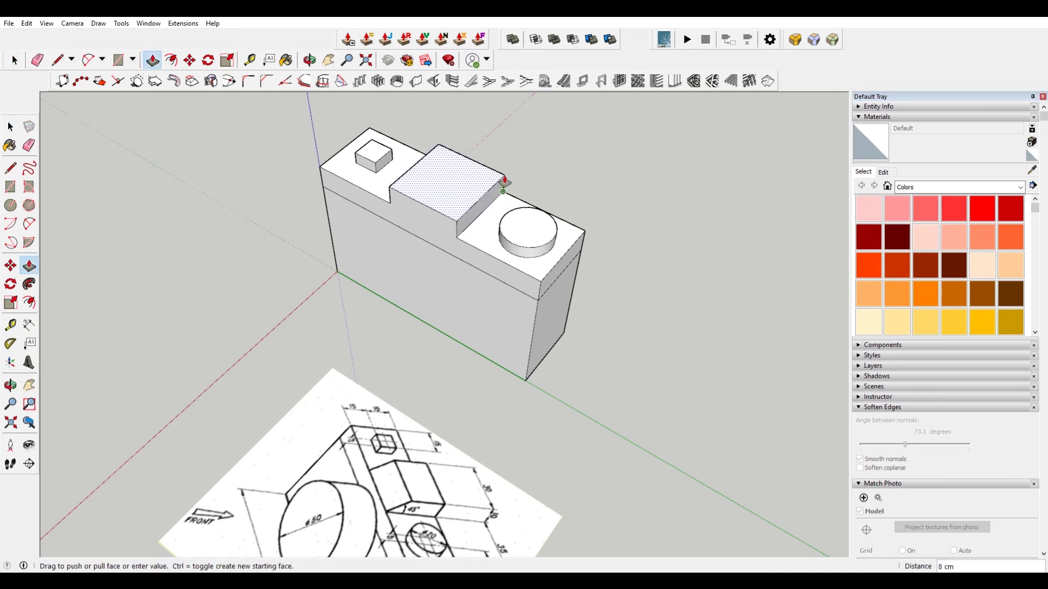
key(Return)
- Orbit closer and select the edge at the foot of the block's end face
middle_drag(428, 304, 424, 424)
mouse_move(475, 250)
middle_down()
mouse_move(474, 227)
mouse_move(476, 250)
mouse_move(466, 231)
middle_up()
scroll(492, 232, up, 3)
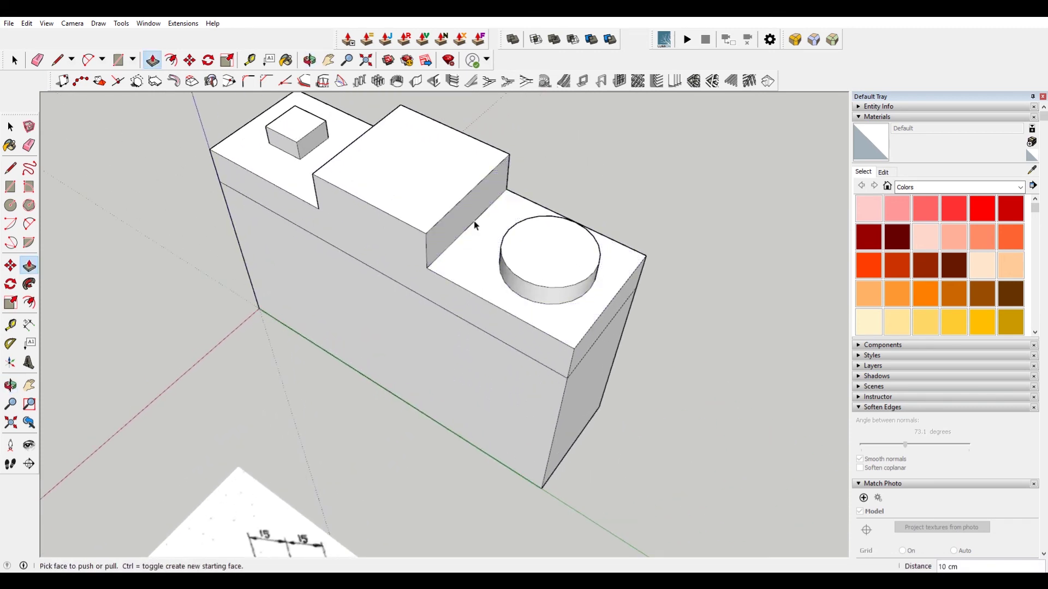
key(space)
click(477, 224)
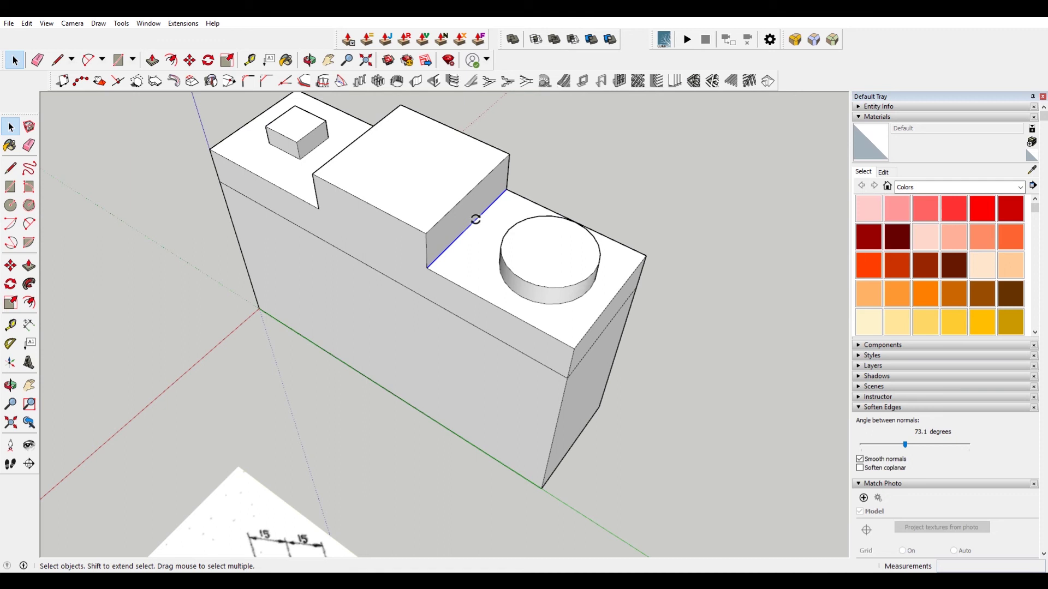
- Rotate a copy of the base edge 75° across the block's end face, deleting the leftover edge
key(q)
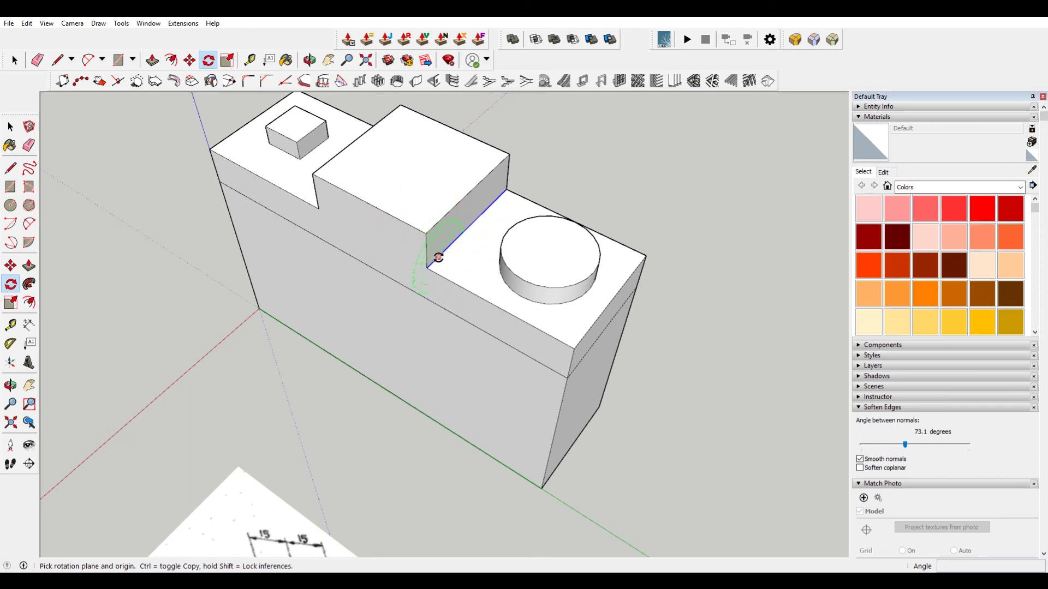
click(427, 268)
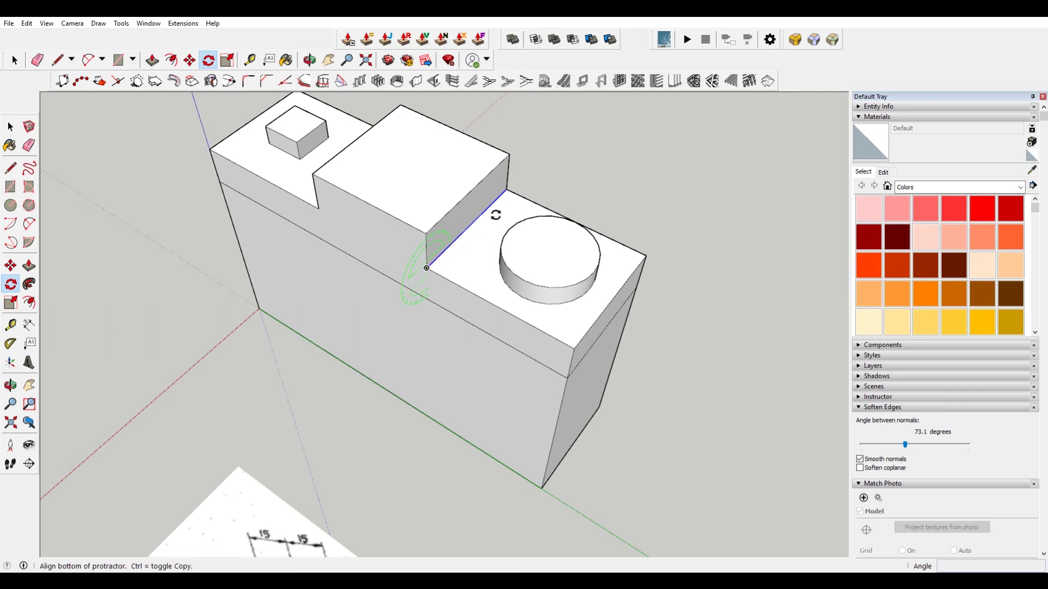
click(508, 189)
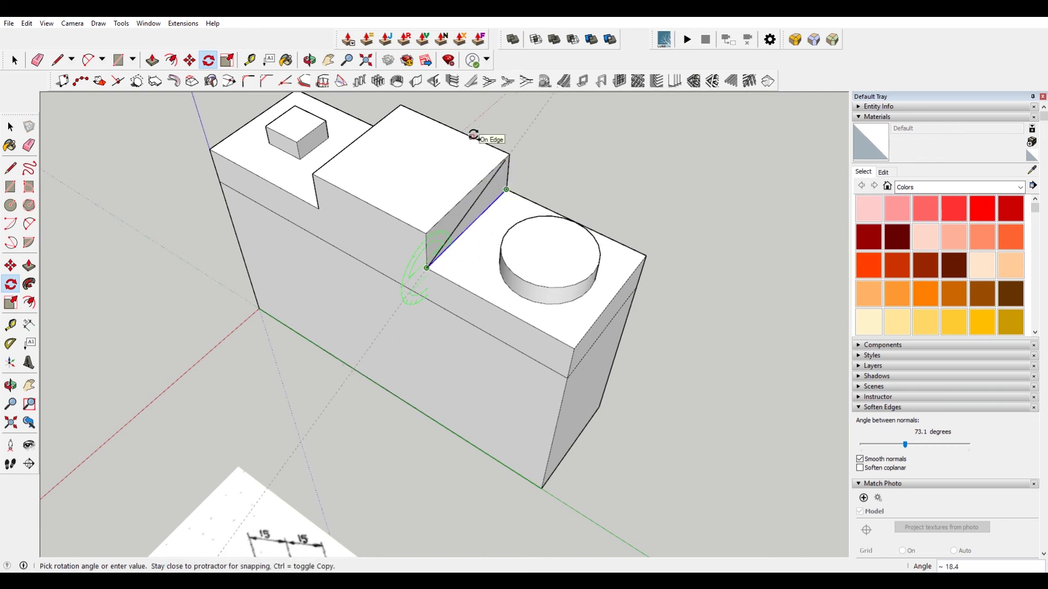
click(448, 150)
key(space)
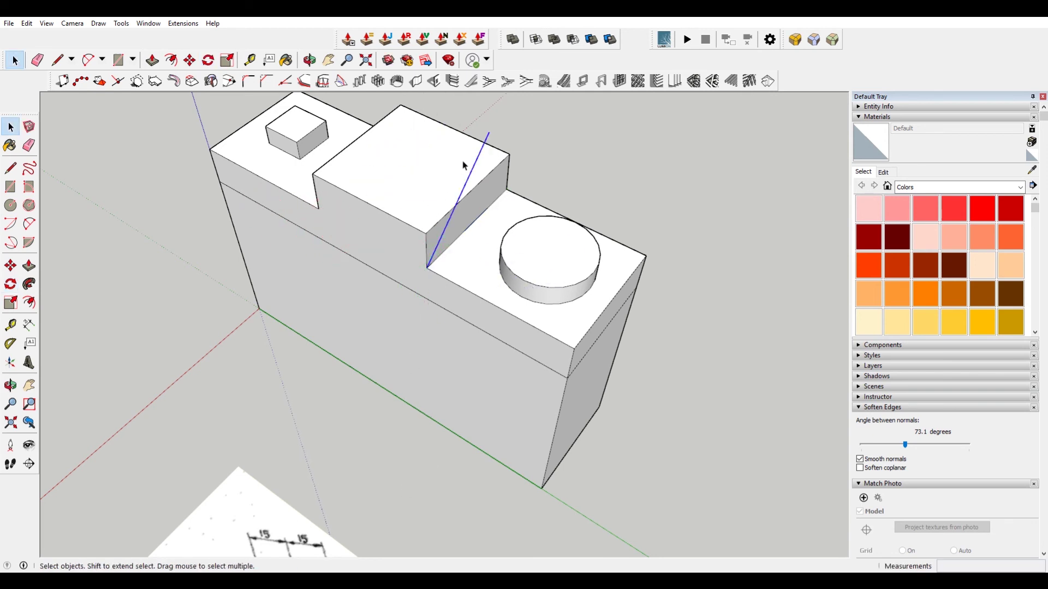
key(Delete)
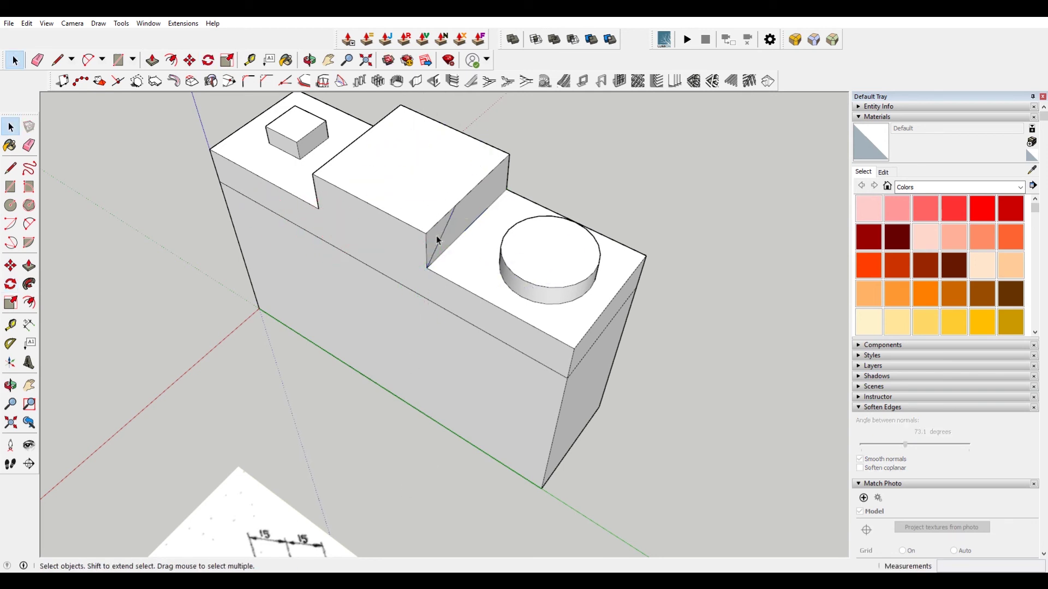
- Push the triangular corner 30 cm through the middle block to form the chamfer
key(p)
click(437, 235)
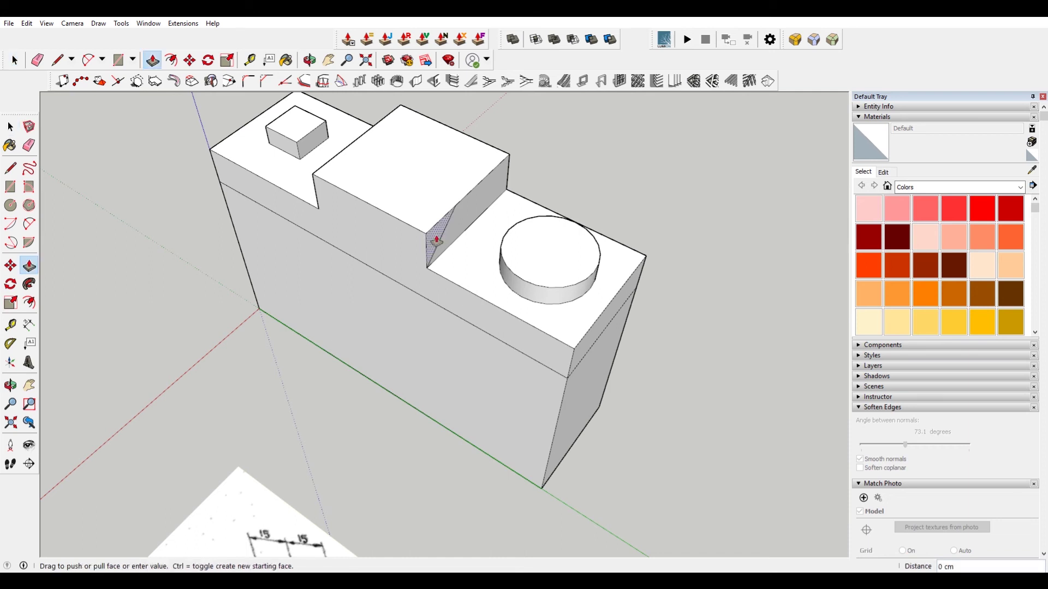
click(314, 196)
scroll(268, 213, down, 5)
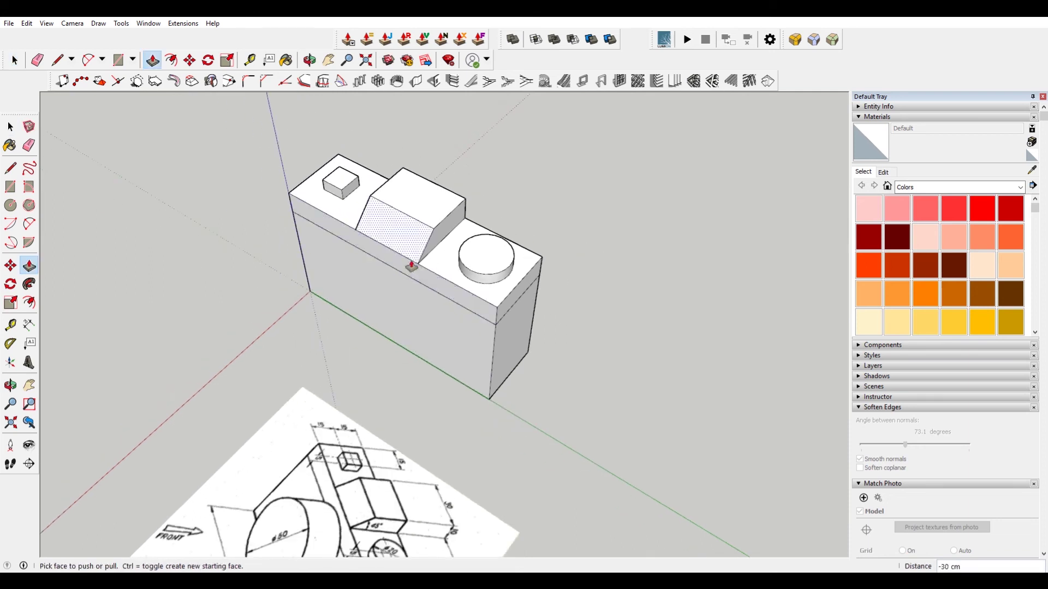
scroll(378, 388, up, 2)
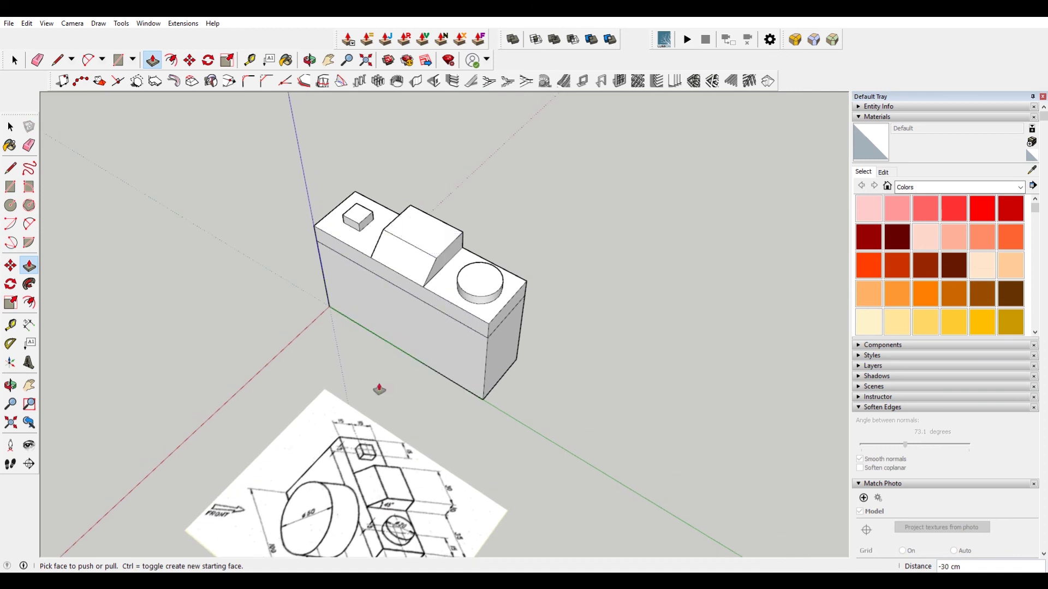
- Orbit and zoom to compare the chamfered model with the reference drawing
shift+middle_drag(379, 388, 391, 243)
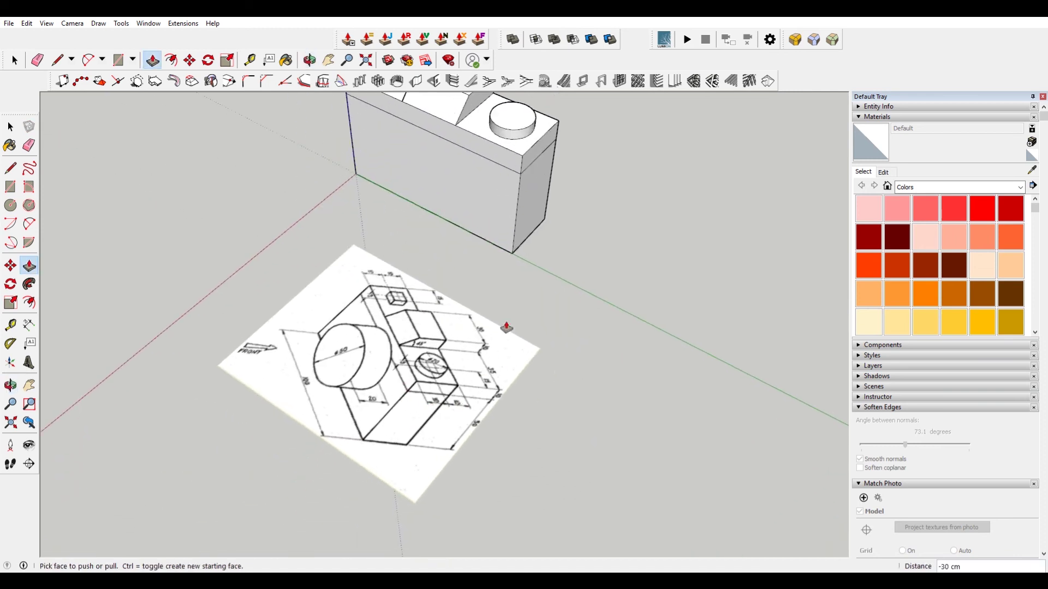
scroll(386, 391, up, 3)
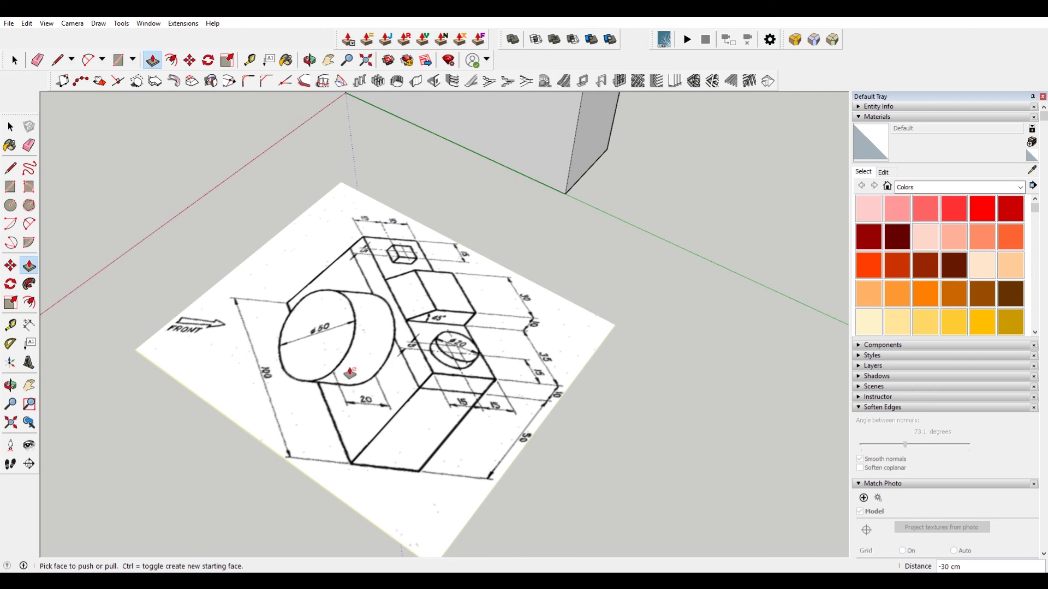
middle_drag(349, 373, 410, 377)
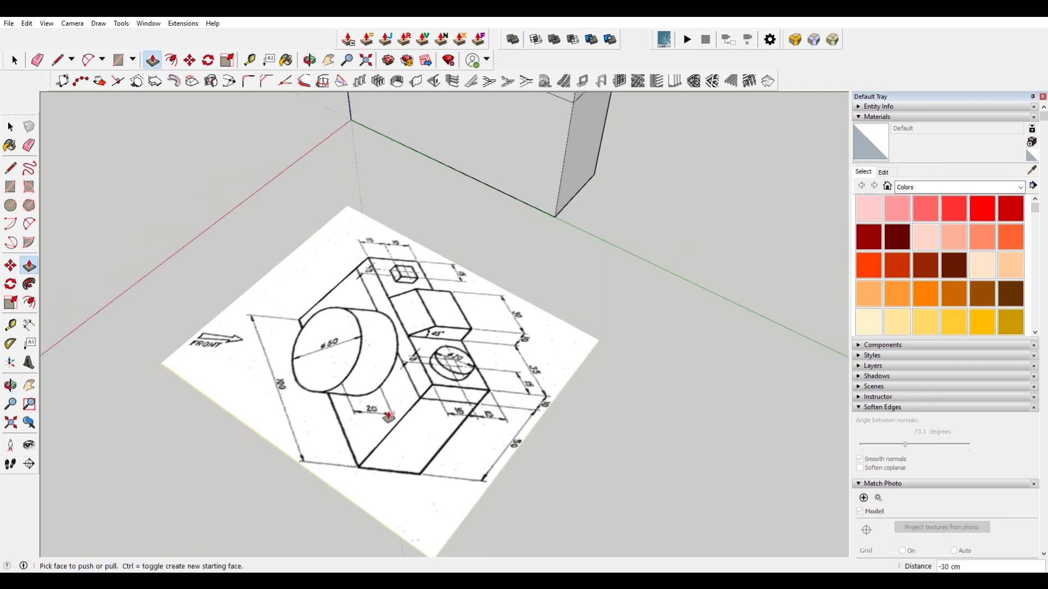
scroll(353, 390, down, 3)
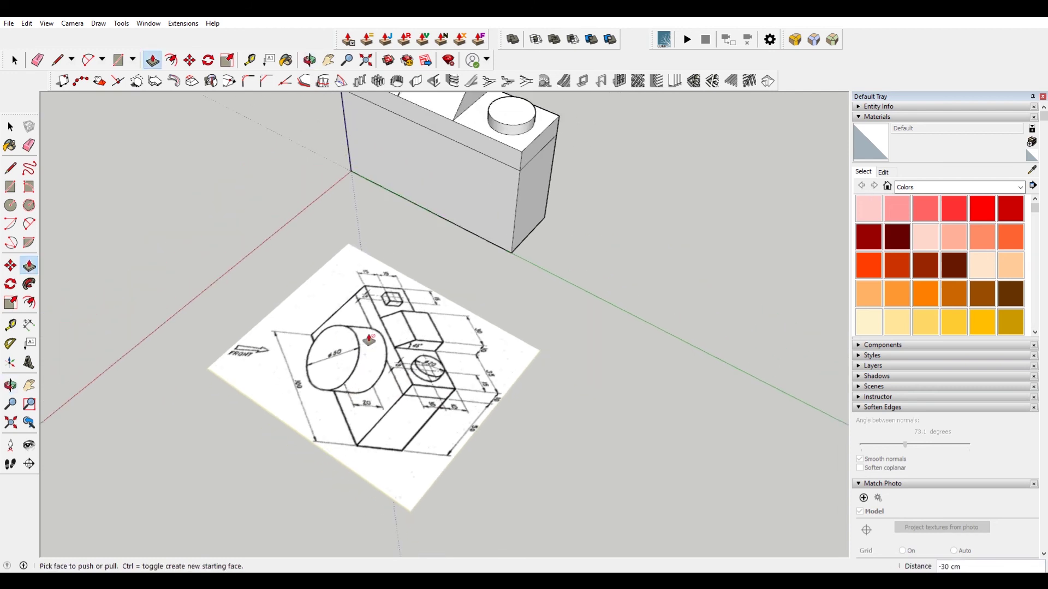
middle_drag(344, 350, 377, 344)
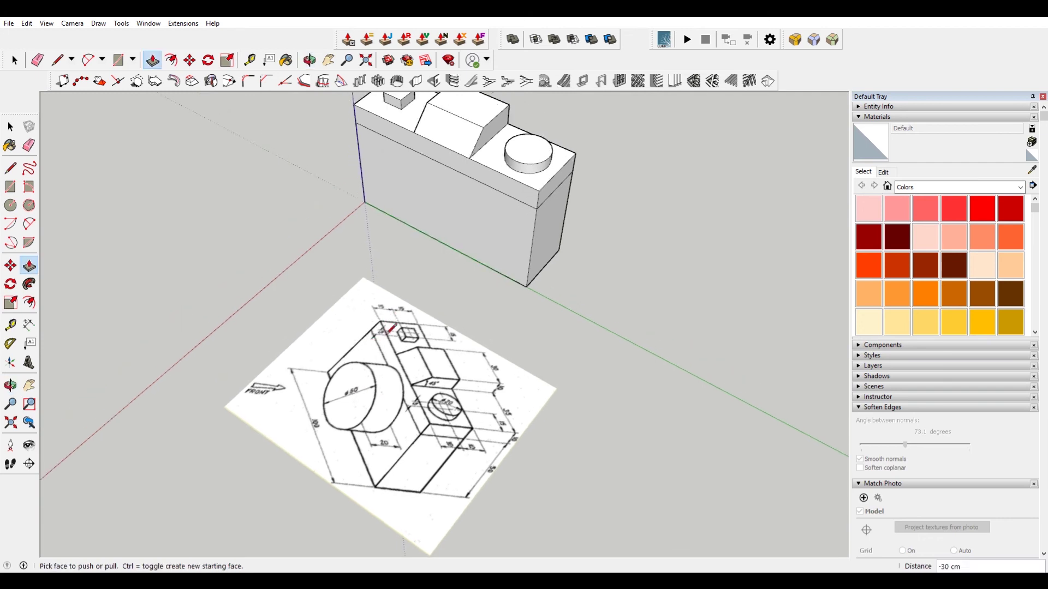
- Draw a vertical edge down the box's front face
key(l)
click(443, 147)
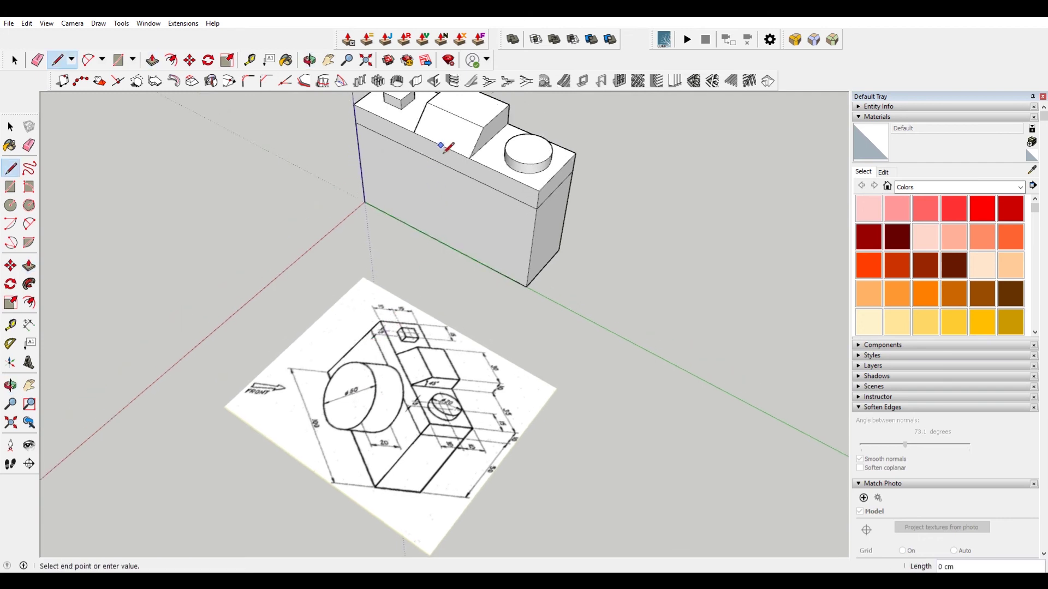
click(441, 243)
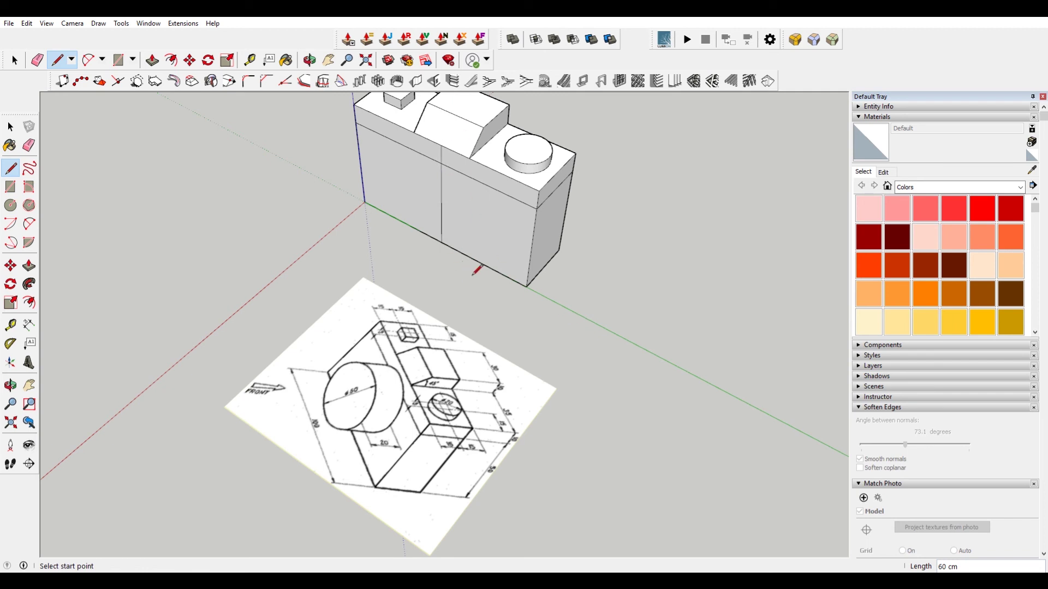
scroll(435, 176, up, 3)
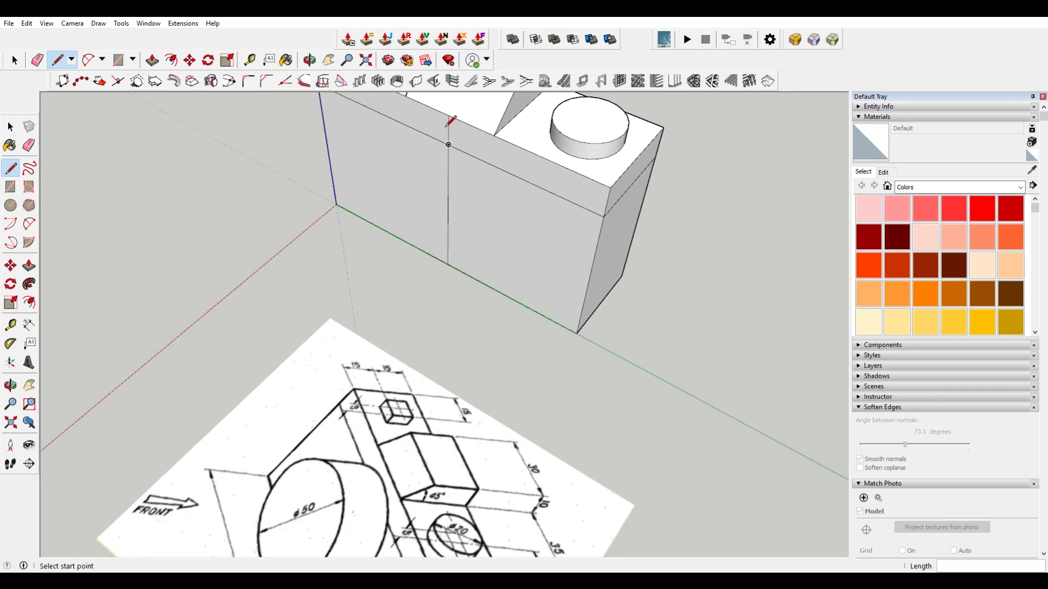
scroll(448, 134, down, 2)
key(space)
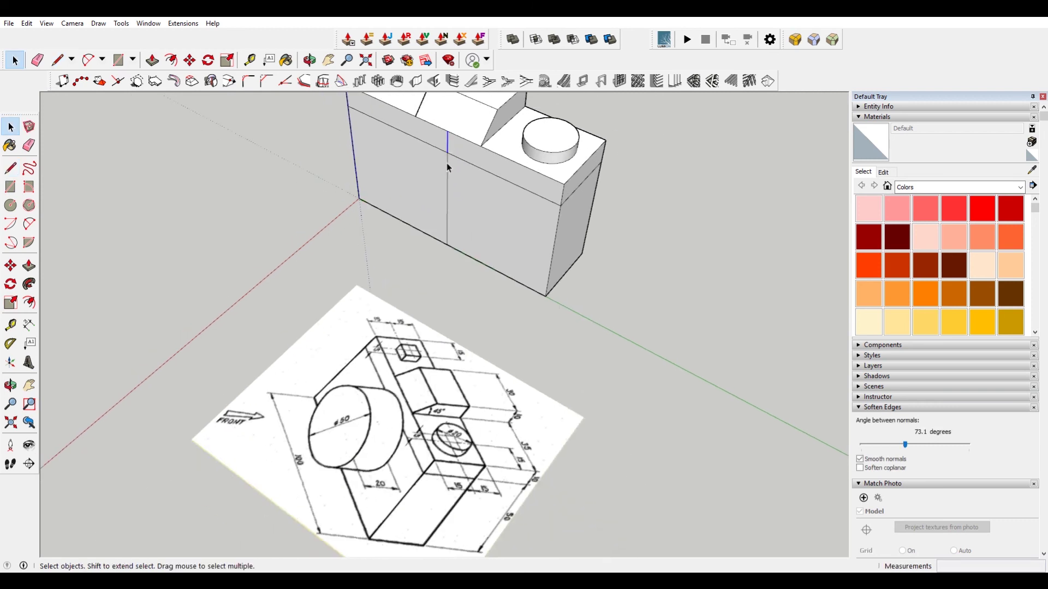
- Select the vertical dividing line on the front face and delete it
click(447, 163)
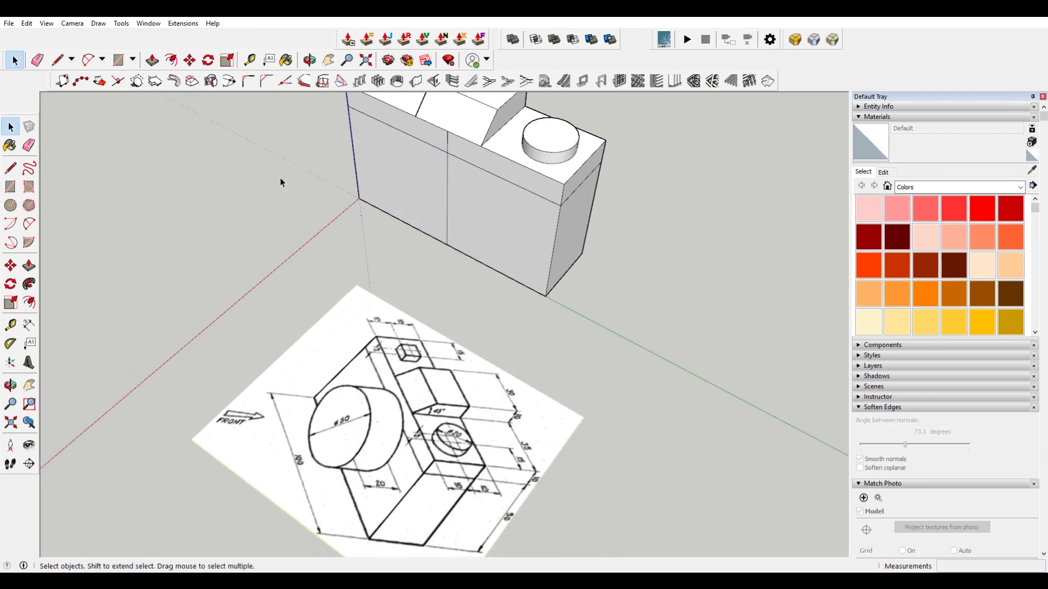
middle_drag(280, 178, 362, 205)
key(l)
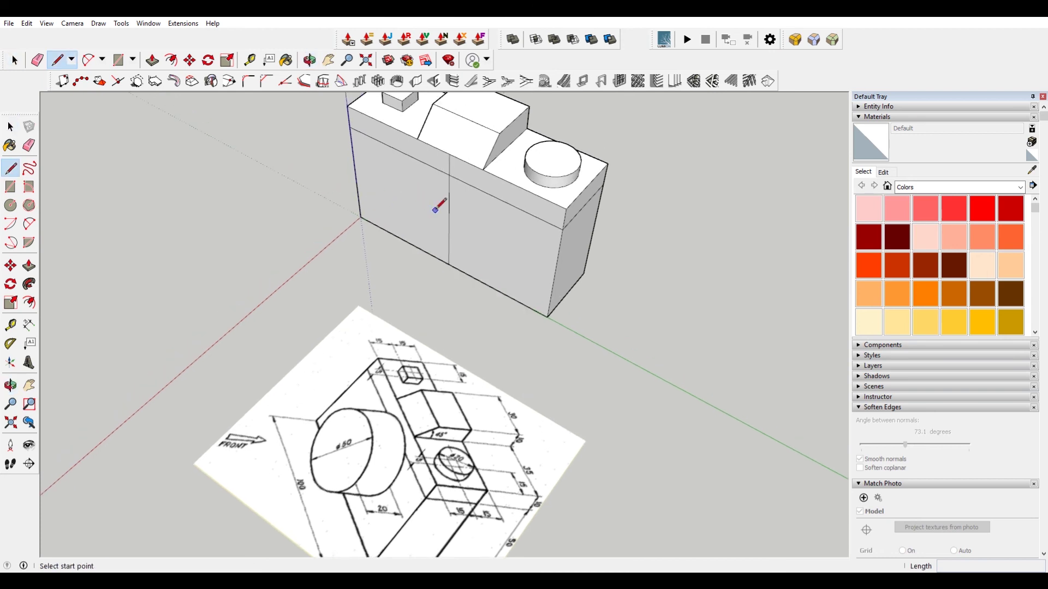
click(449, 222)
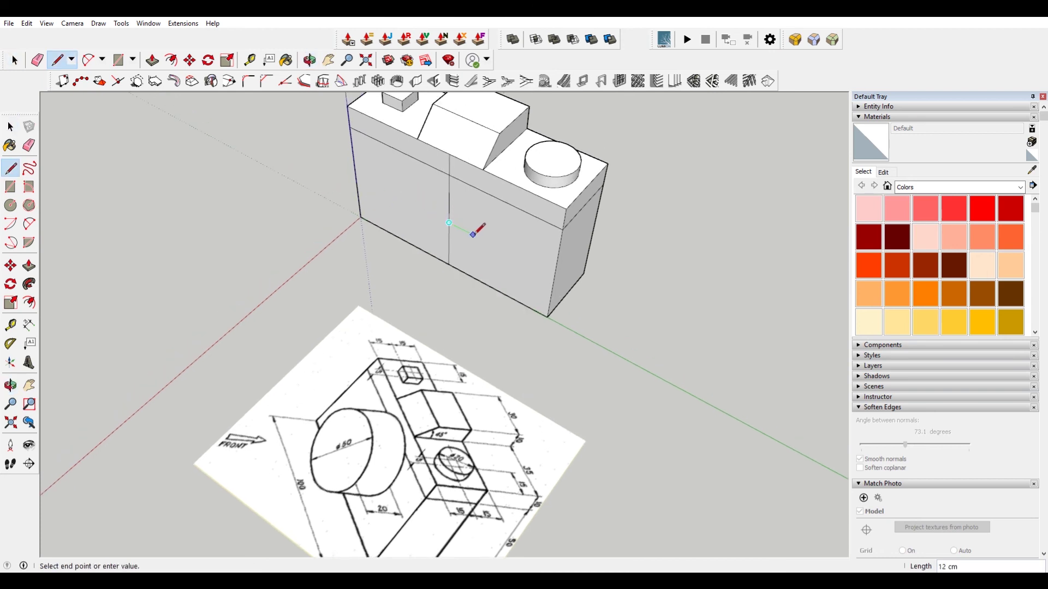
key(space)
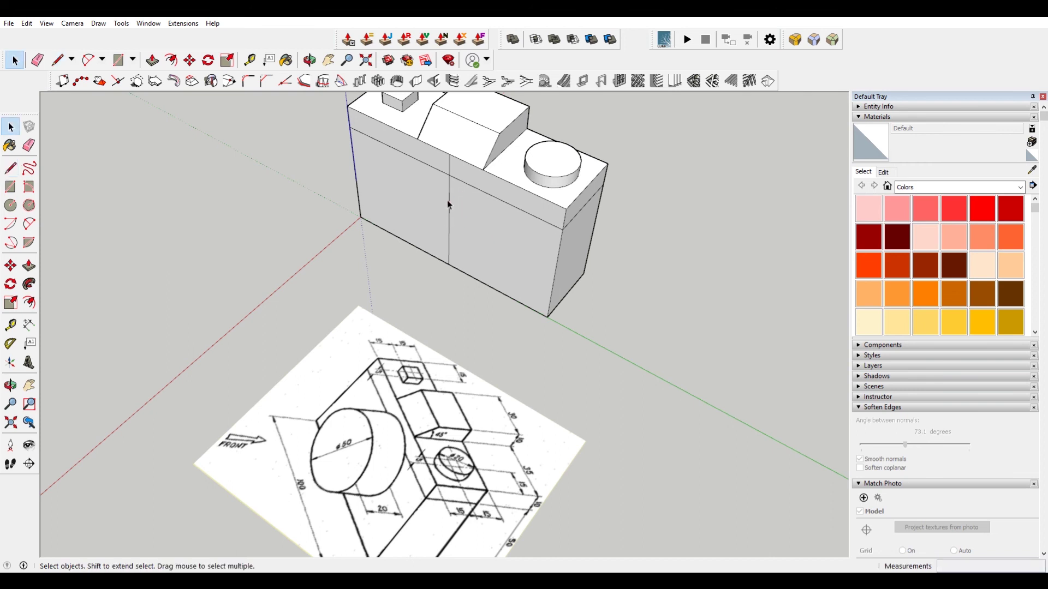
click(448, 199)
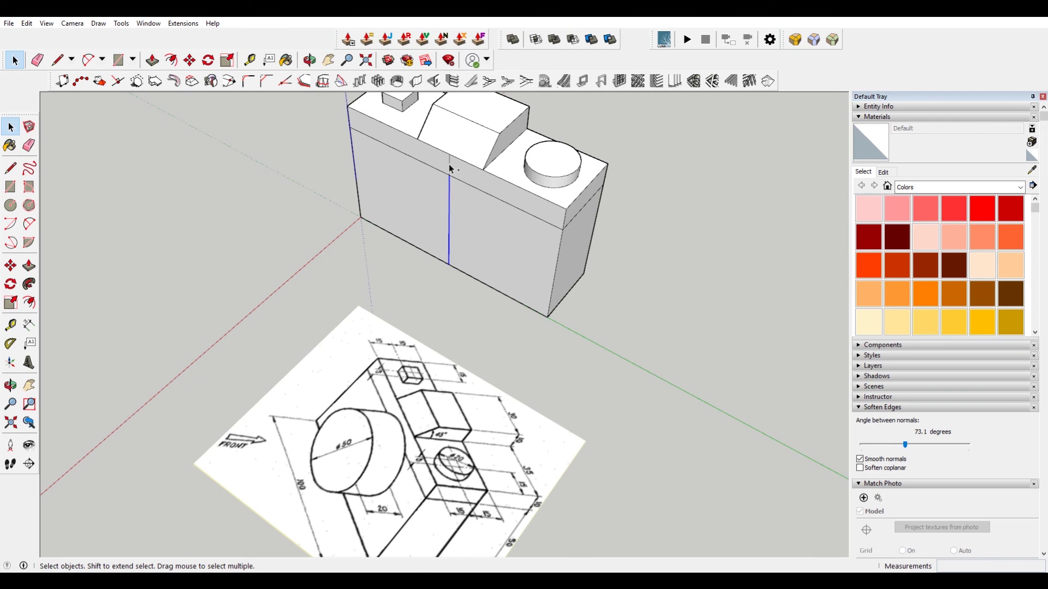
key(Delete)
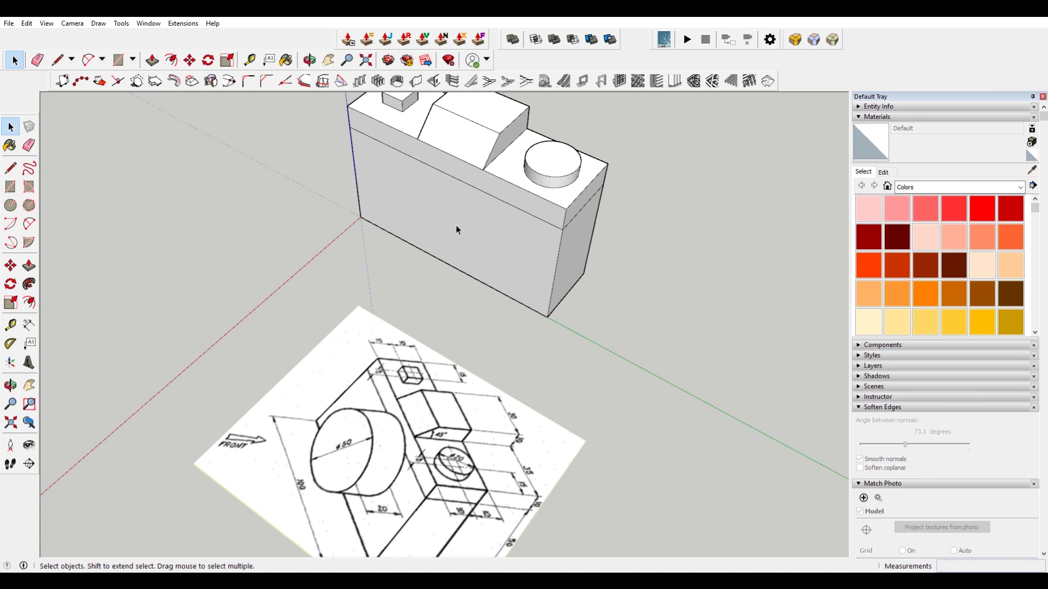
- Draw a small circle near the left of the front face and make it a group
key(c)
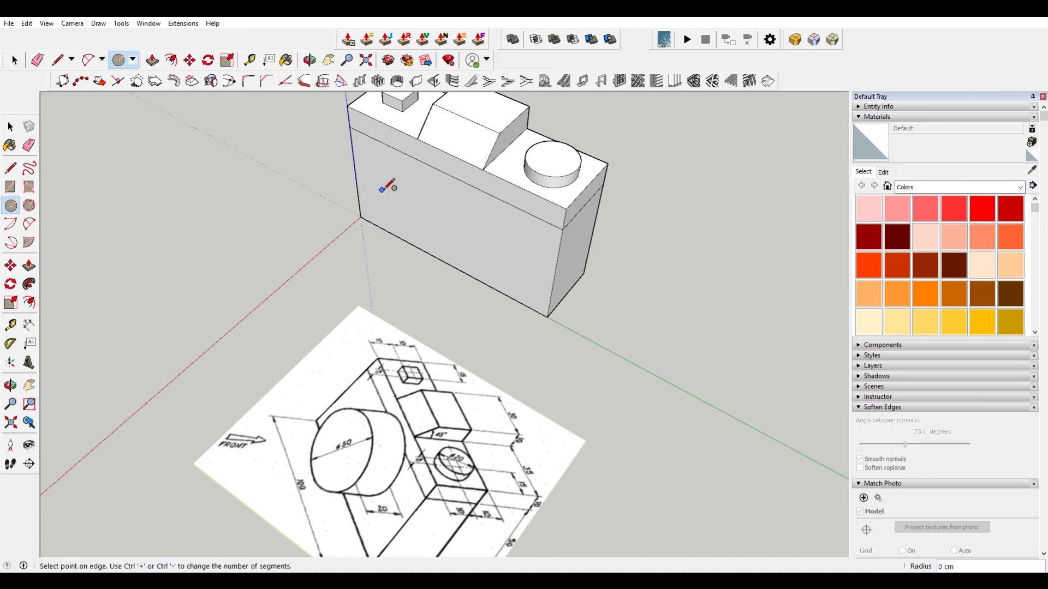
click(383, 199)
key(space)
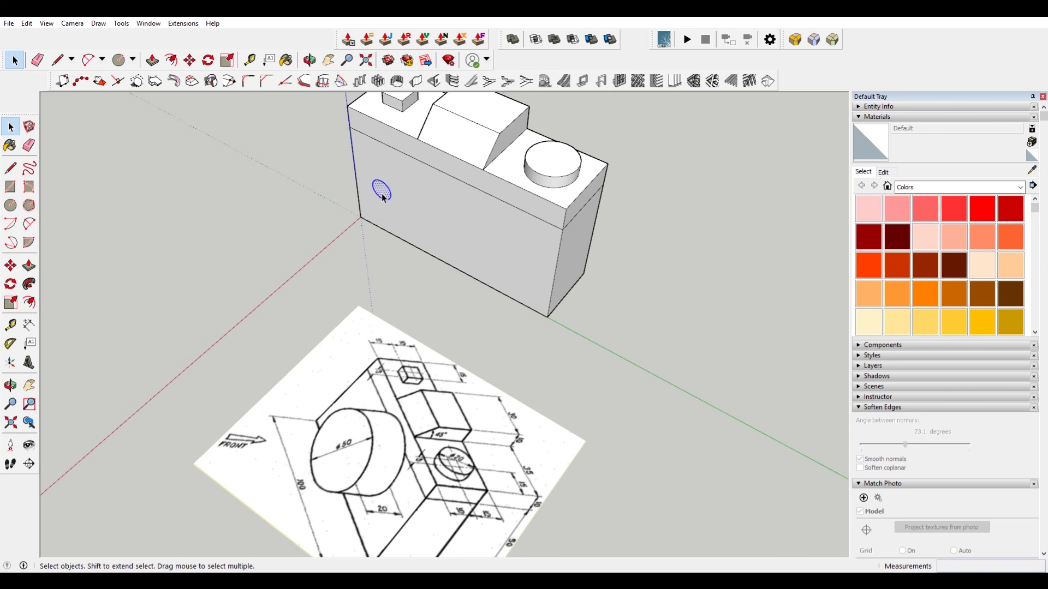
right_click(384, 198)
click(438, 291)
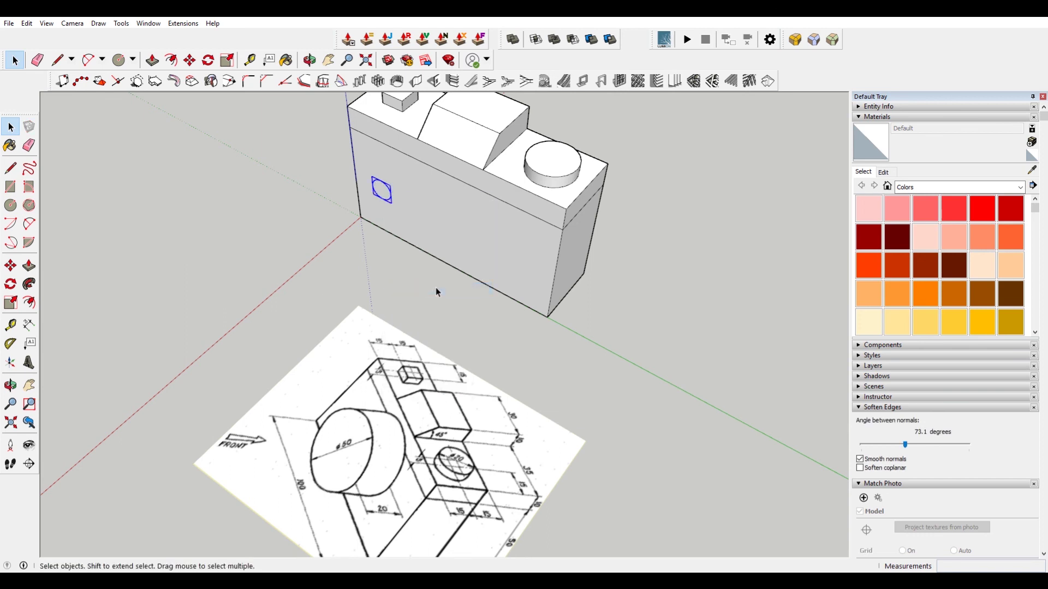
double_click(382, 197)
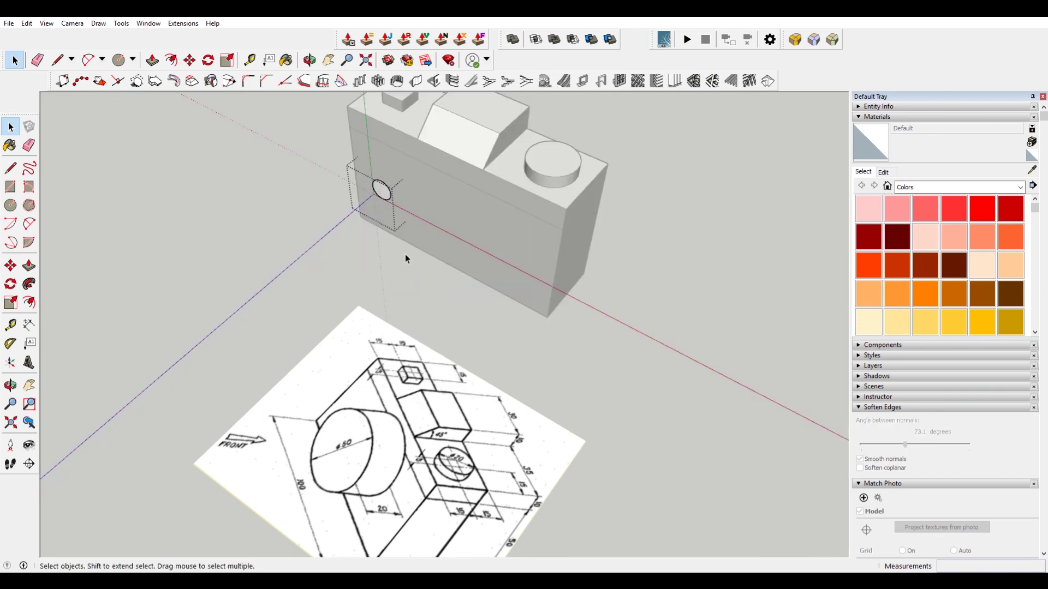
- Draw a vertical line down the middle of the front face and select it
key(l)
click(450, 154)
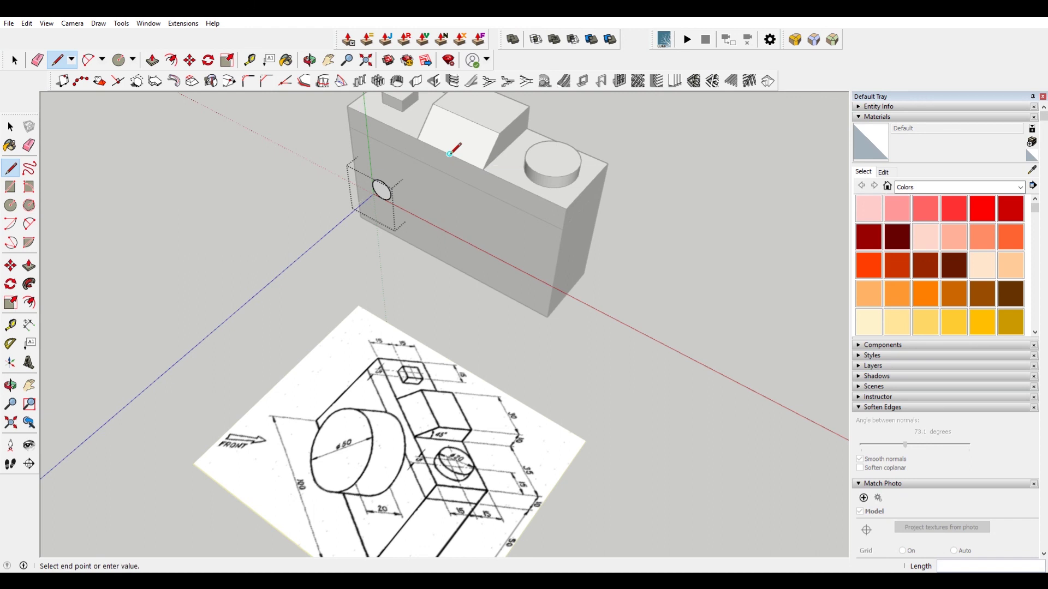
click(449, 264)
key(space)
key(Escape)
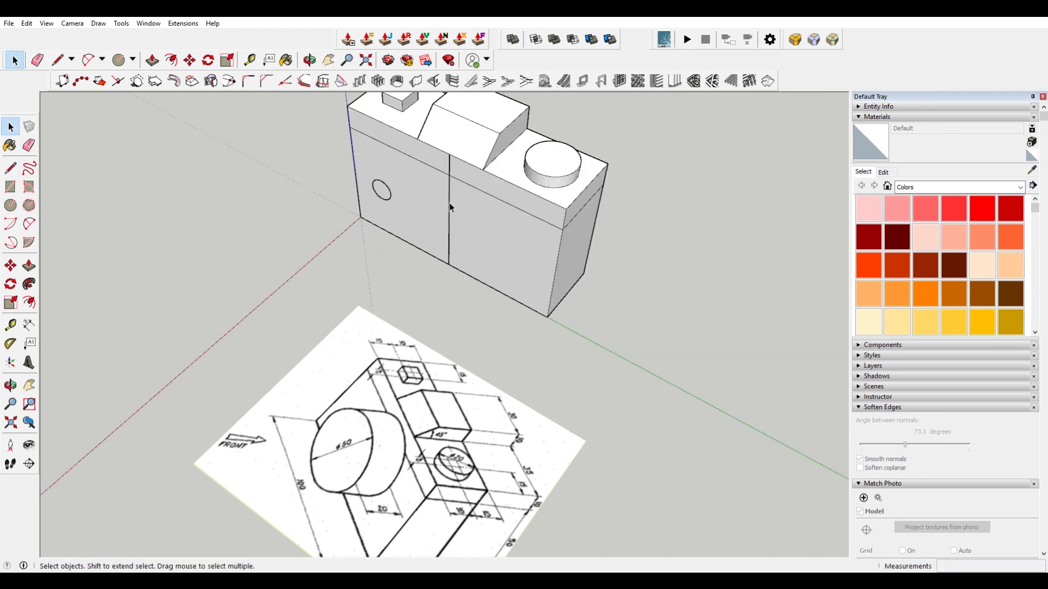
double_click(452, 208)
click(451, 185)
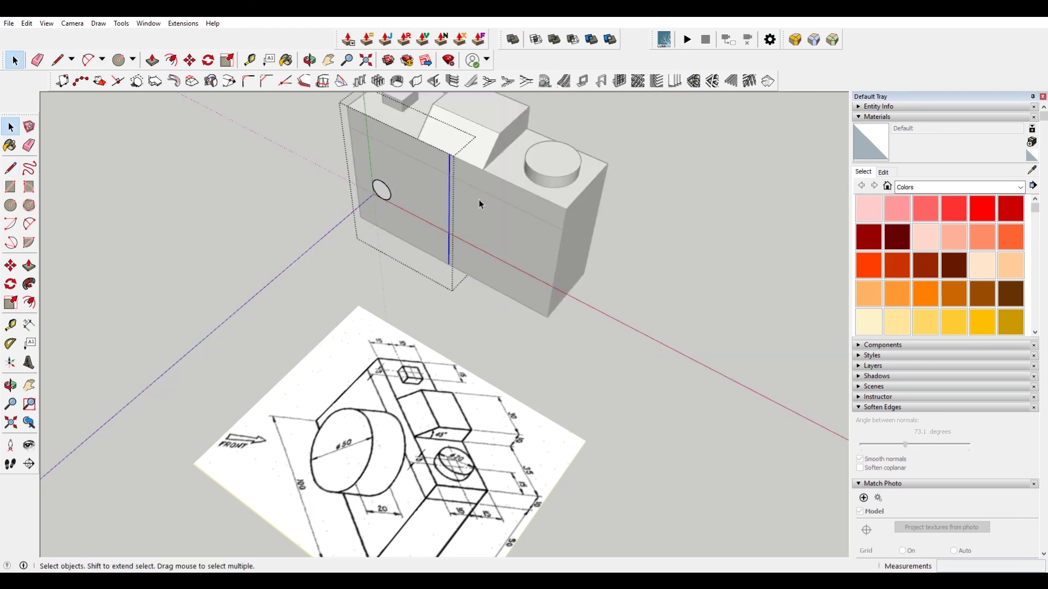
- Draw a radius-25 lens circle centred on the front face's vertical line
key(c)
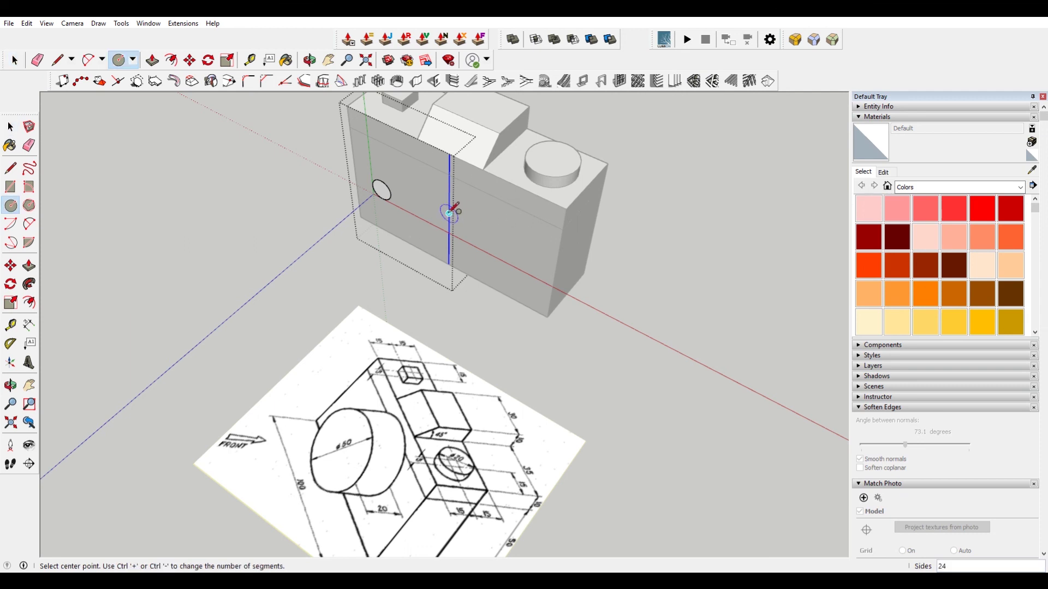
click(449, 214)
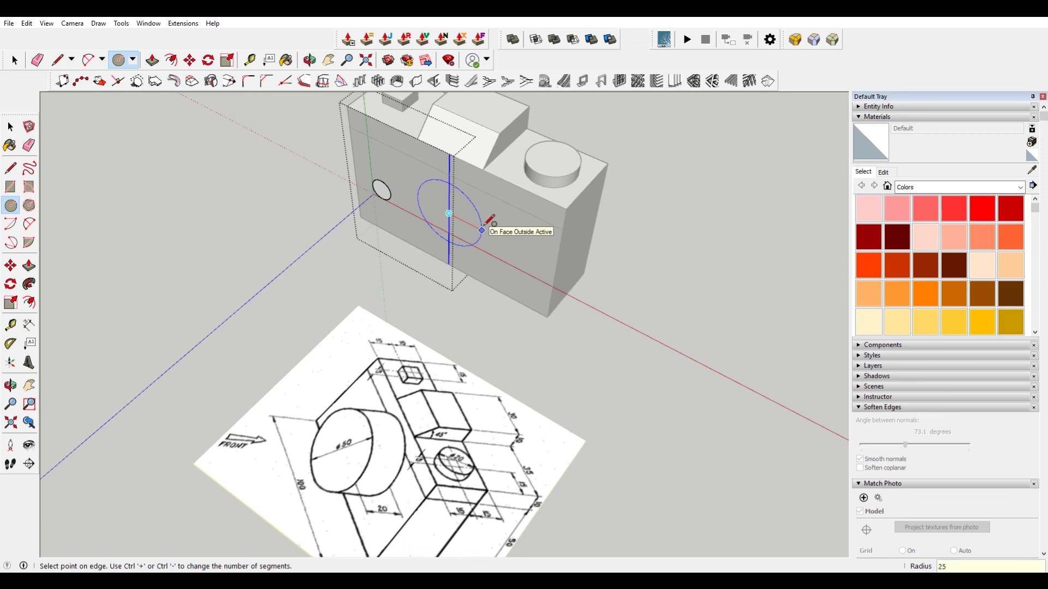
click(499, 239)
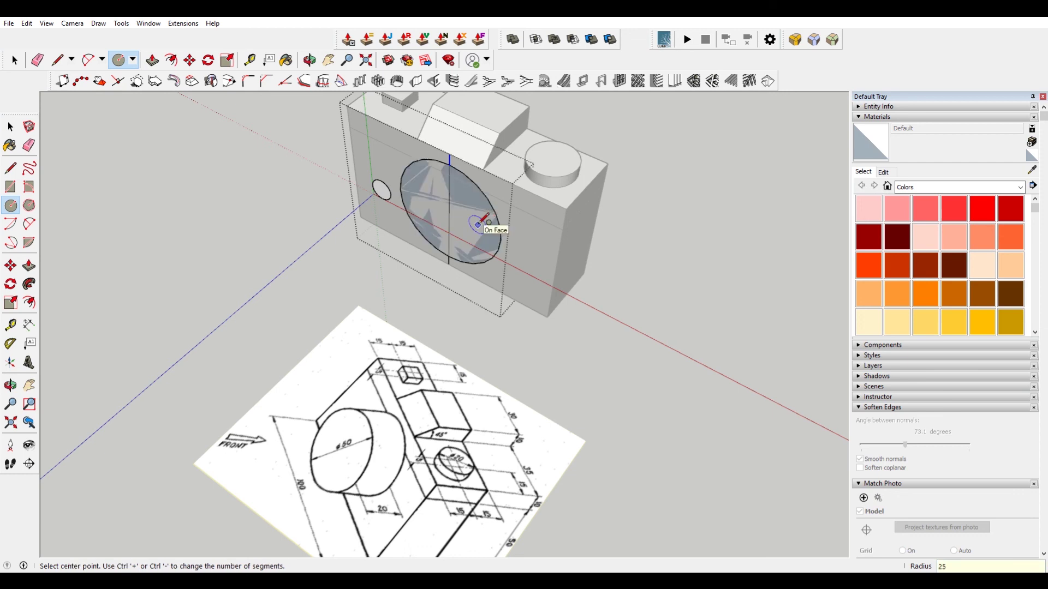
key(space)
- Delete the small grouped circle on the left of the front face
click(383, 191)
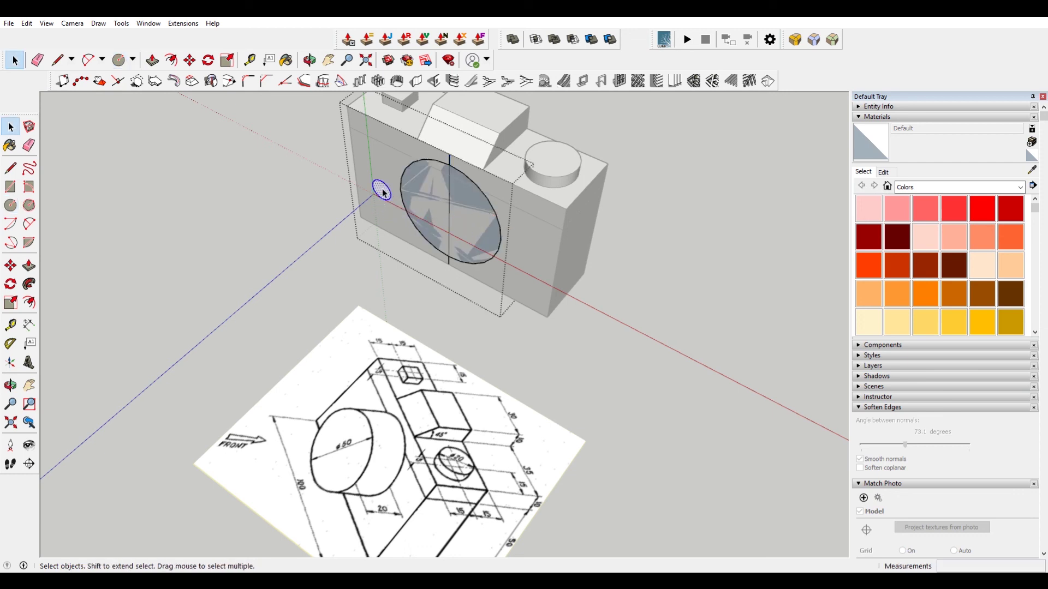
key(Delete)
click(471, 219)
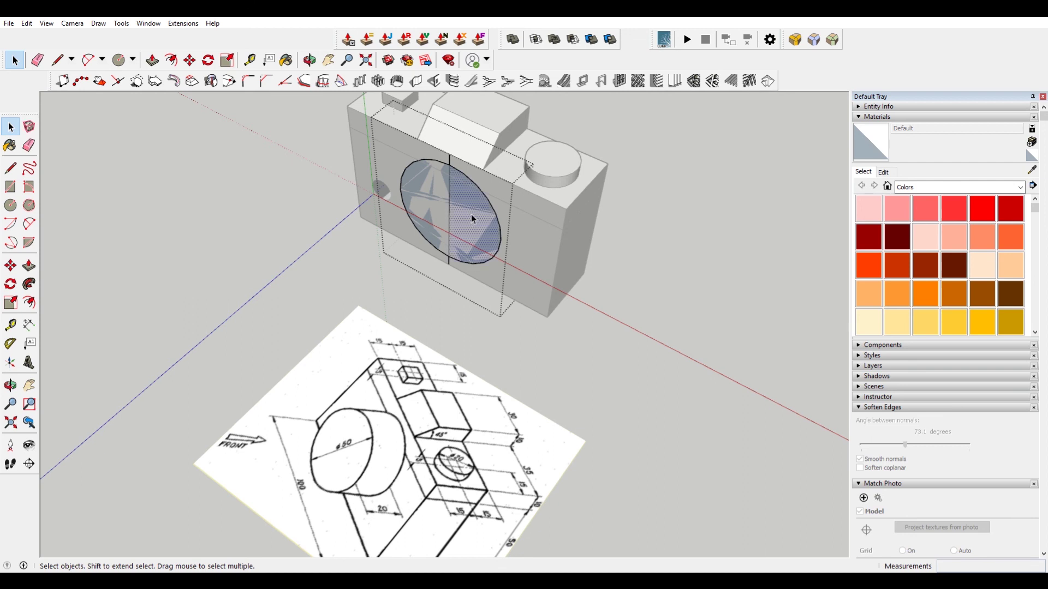
key(ctrl+z)
click(381, 192)
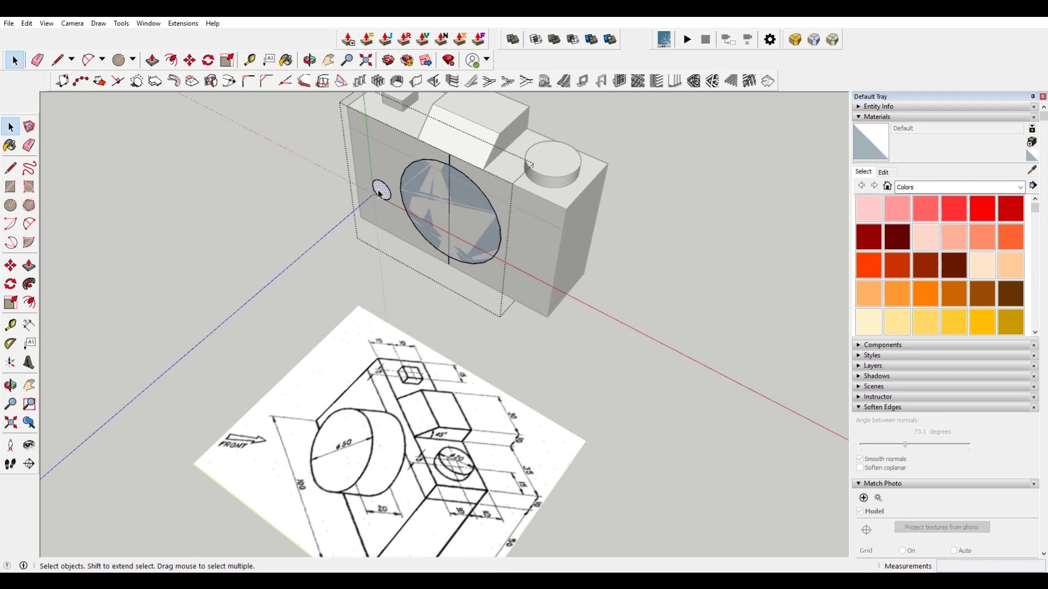
key(Delete)
click(467, 208)
- Erase the vertical line splitting the lens circle so its face is whole
key(p)
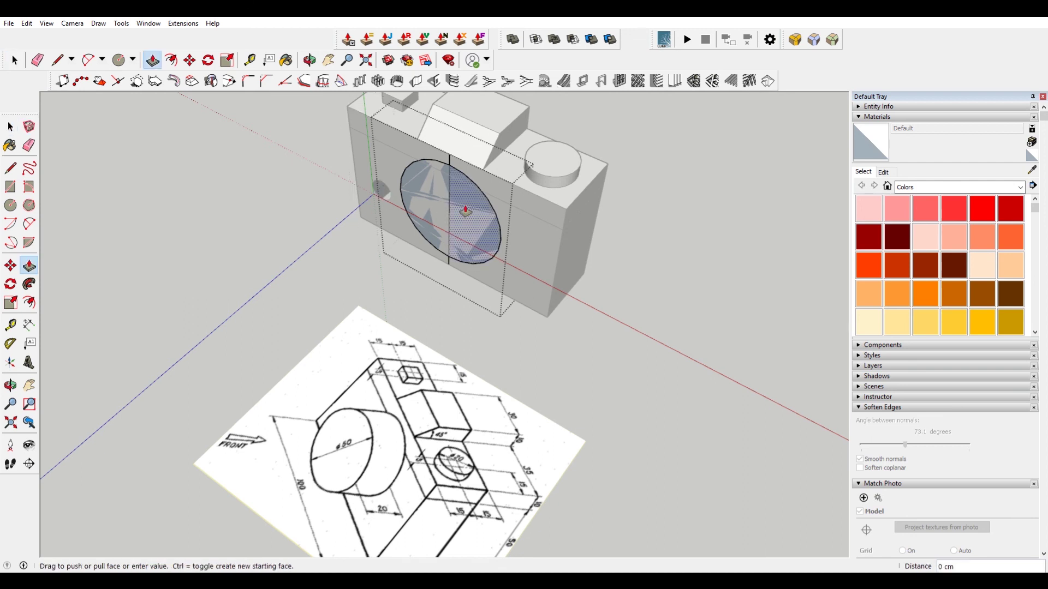
click(464, 203)
key(space)
click(449, 186)
key(Delete)
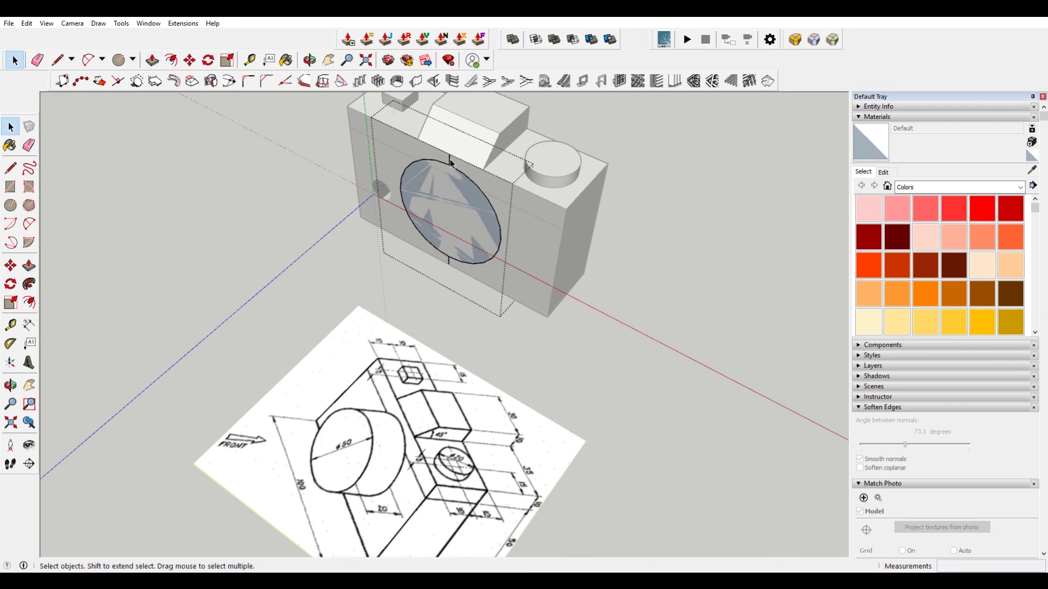
- Pull the lens circle out 9 cm into a cylinder and orbit to view the front
click(459, 234)
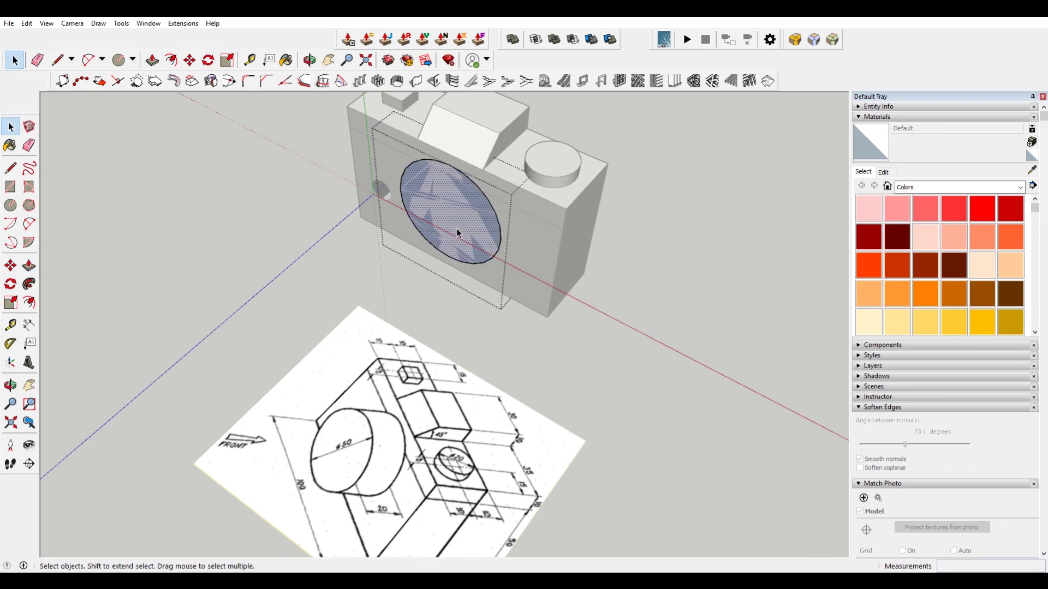
key(p)
click(462, 234)
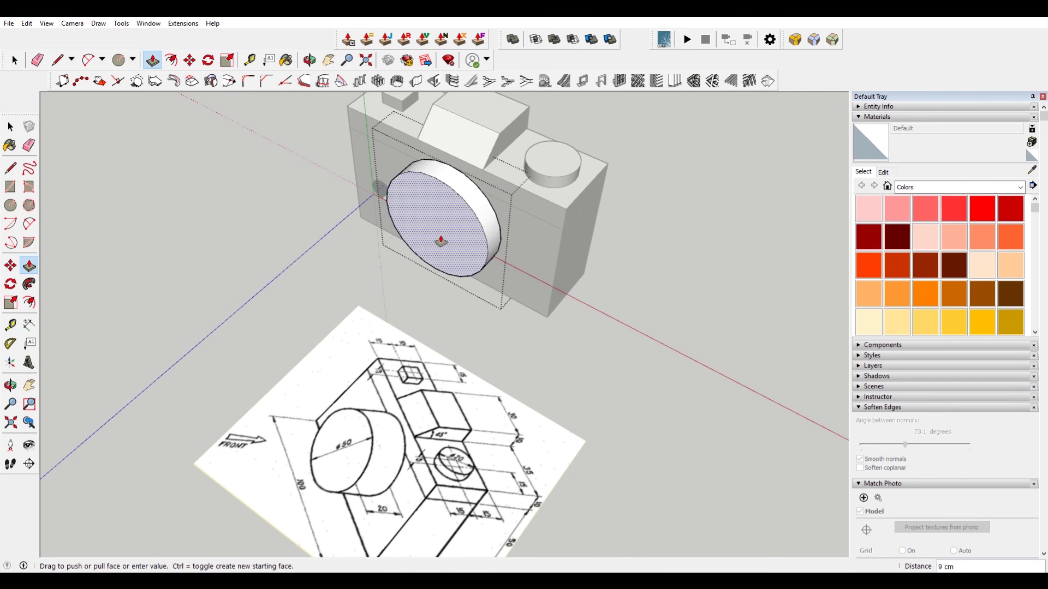
click(441, 241)
key(space)
middle_drag(212, 221, 498, 306)
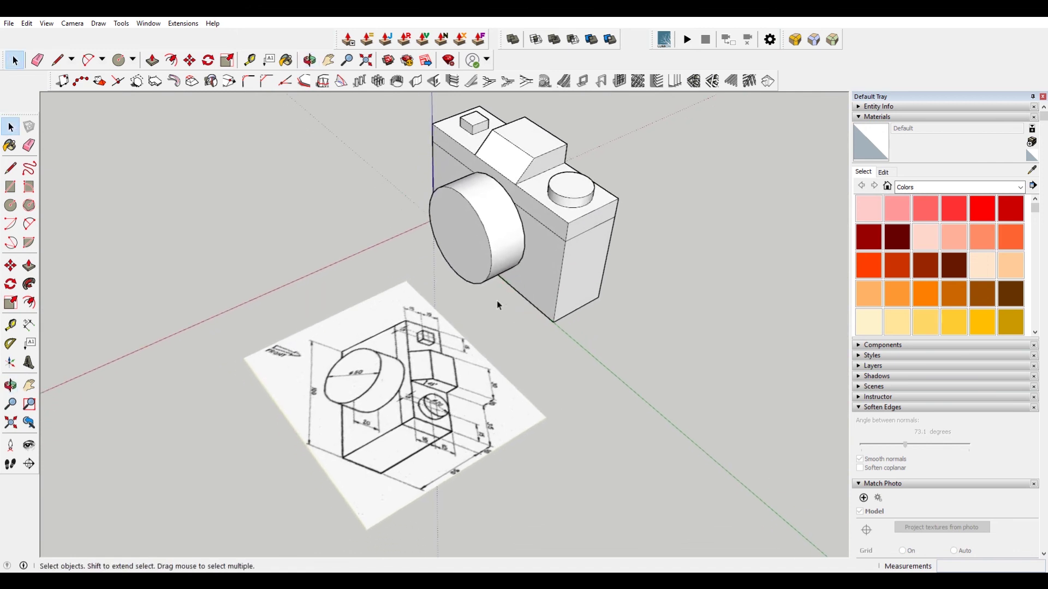